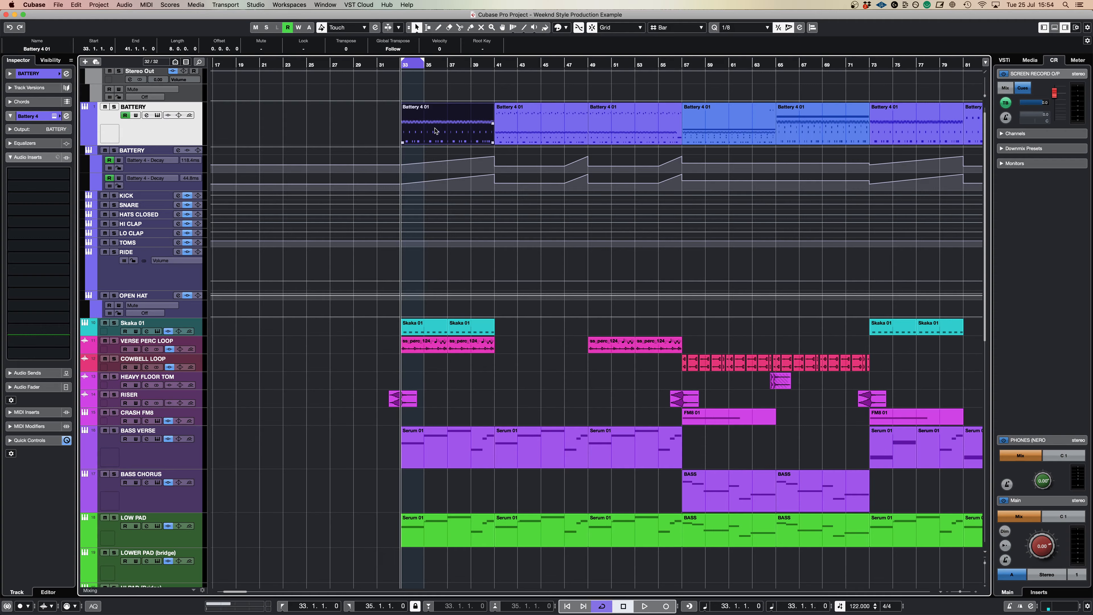
- Open the first Battery 4 01 part in the Key Editor and audition its C1, F#1, C2 and C#2 drum notes
double_click(449, 123)
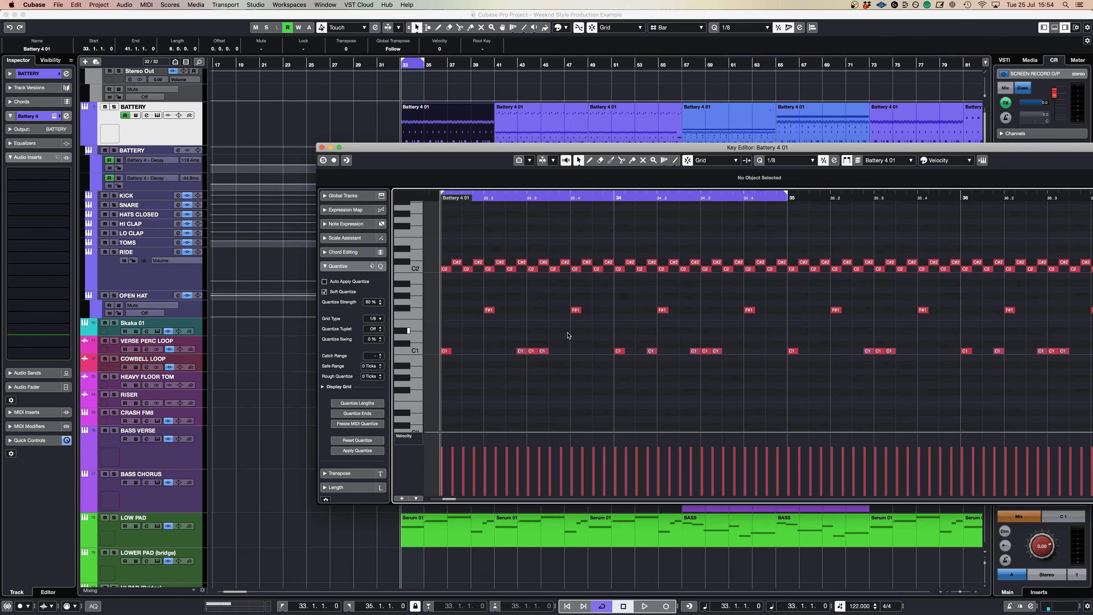
left_click(445, 352)
left_click(532, 352)
left_click(486, 310)
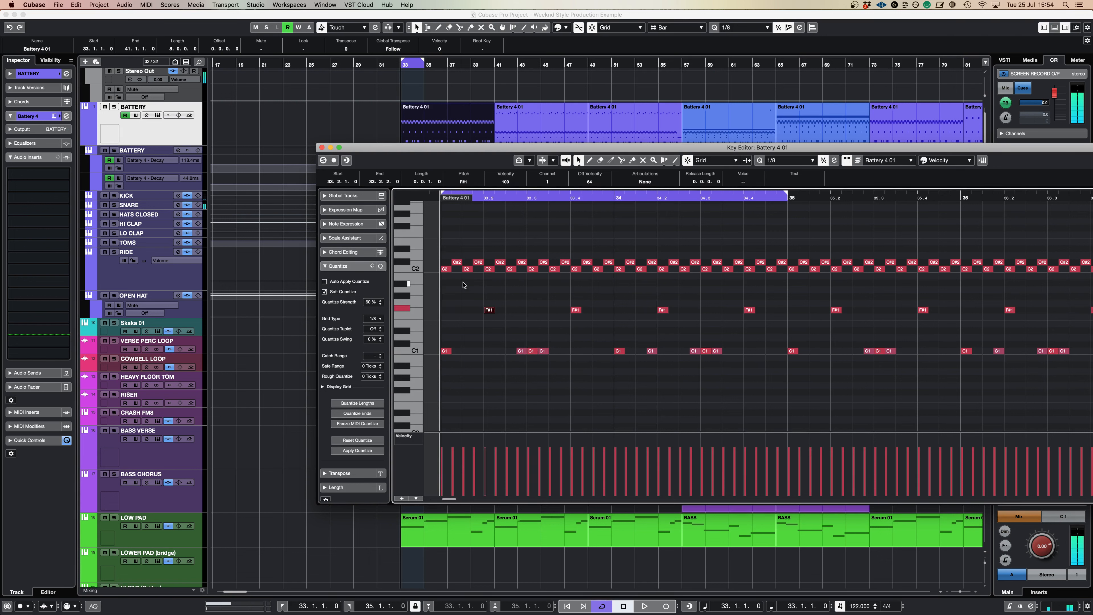
left_click(446, 269)
left_click(457, 263)
left_click(477, 263)
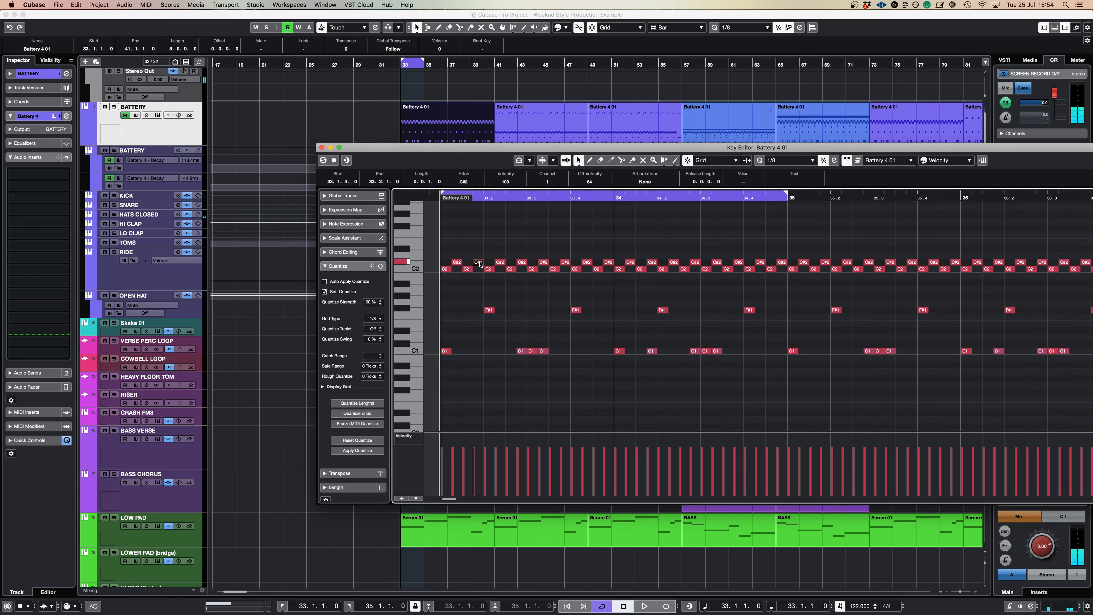
left_click(504, 295)
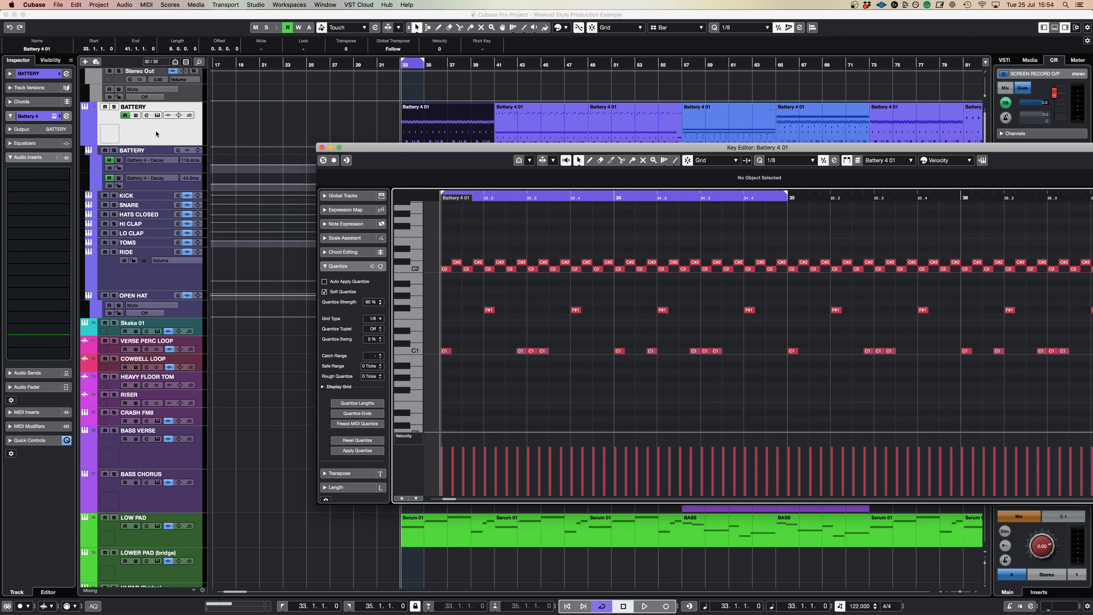
- Open the BATTERY track's Battery 4 instrument, reposition its window, and audition the Kick 707X 1 and Kick 808 8 cells
left_click(157, 115)
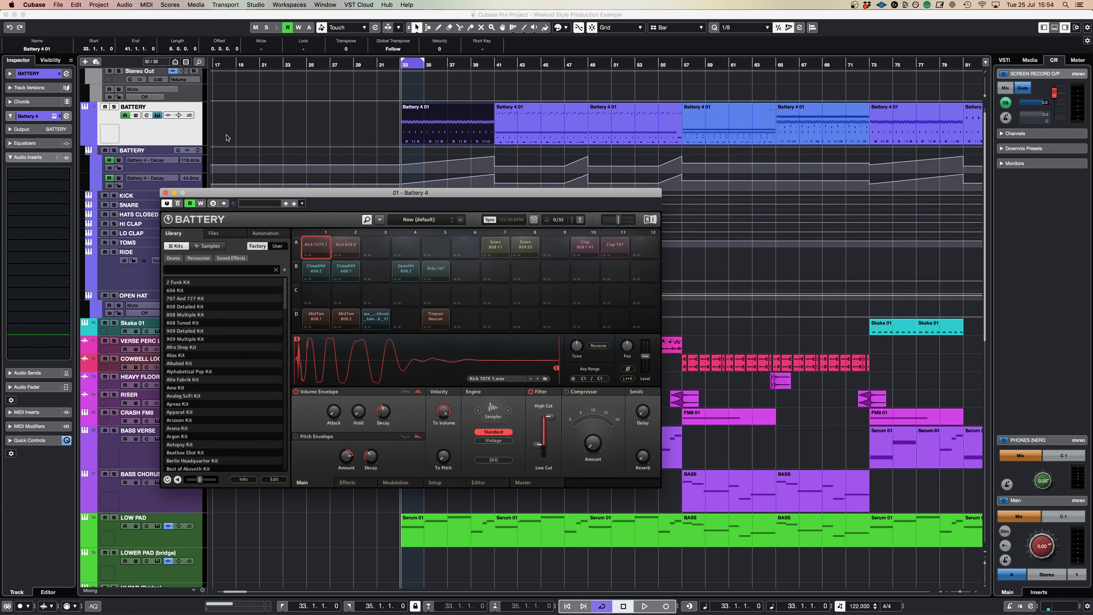
left_click_drag(331, 195, 457, 178)
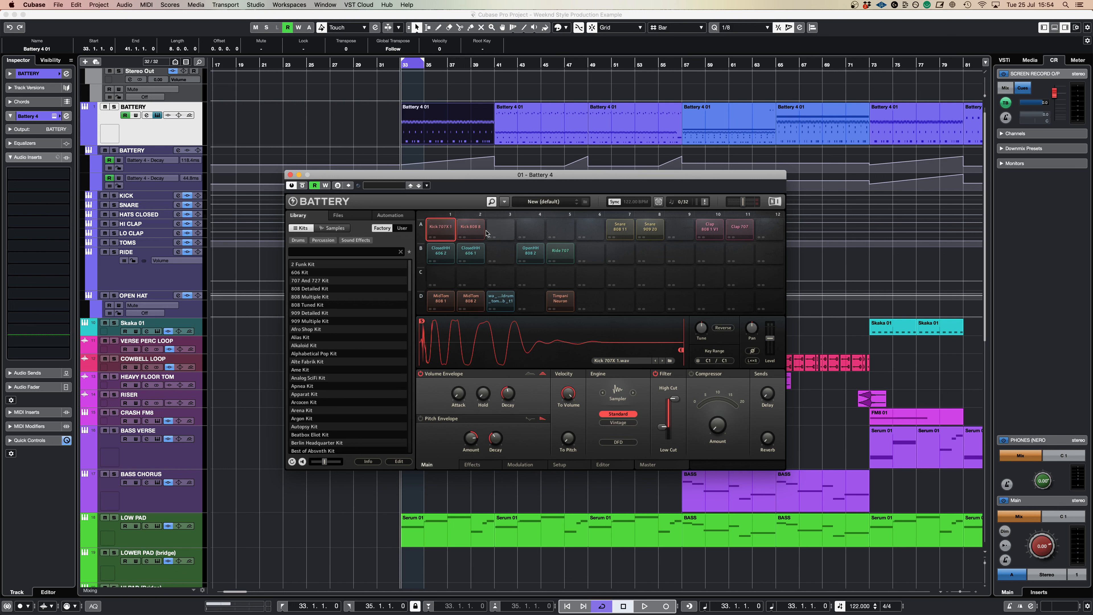
left_click(451, 229)
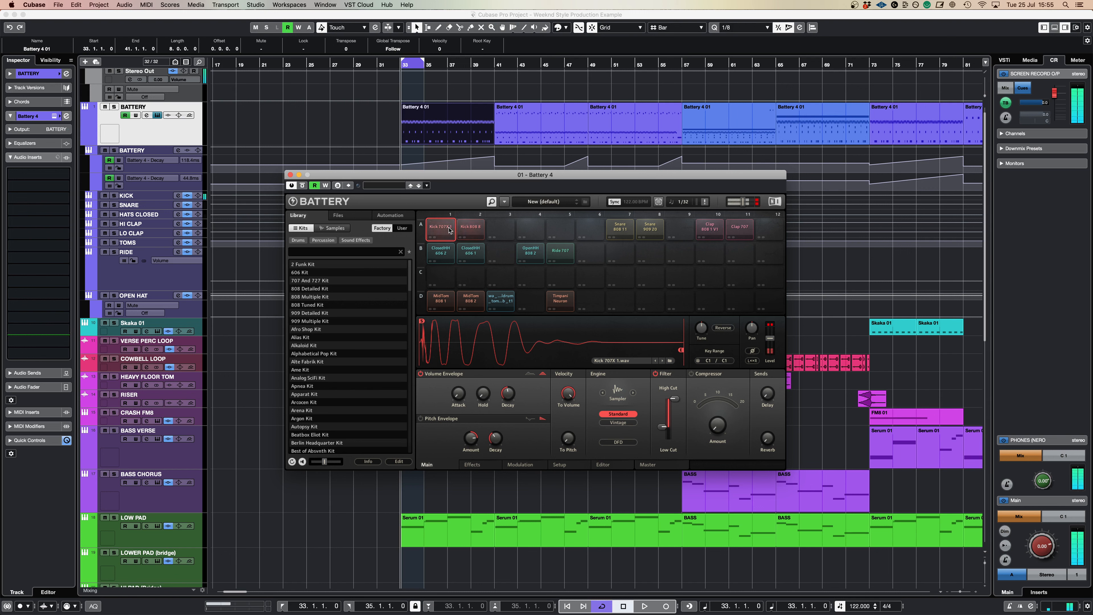
left_click(466, 236)
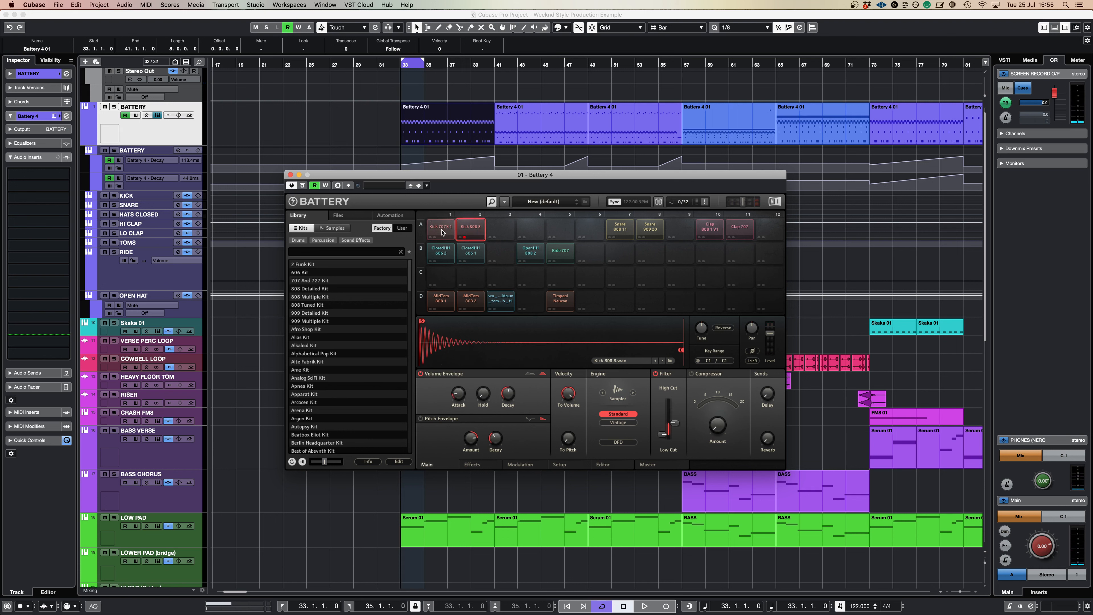
left_click(441, 230)
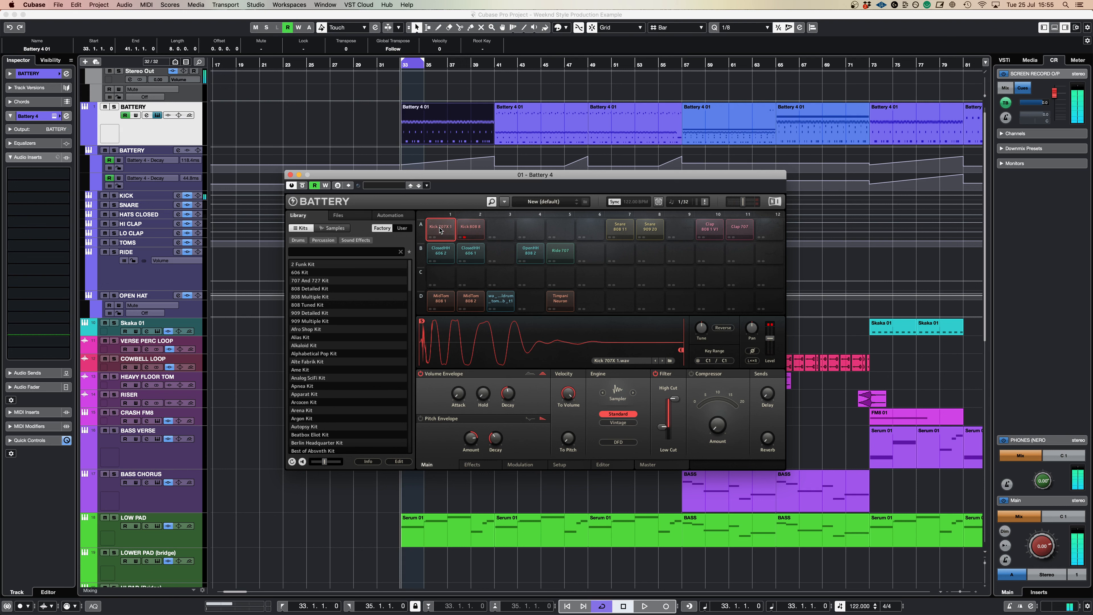
- Compare the two kick cells in row A by auditioning them alternately
mouse_move(666, 429)
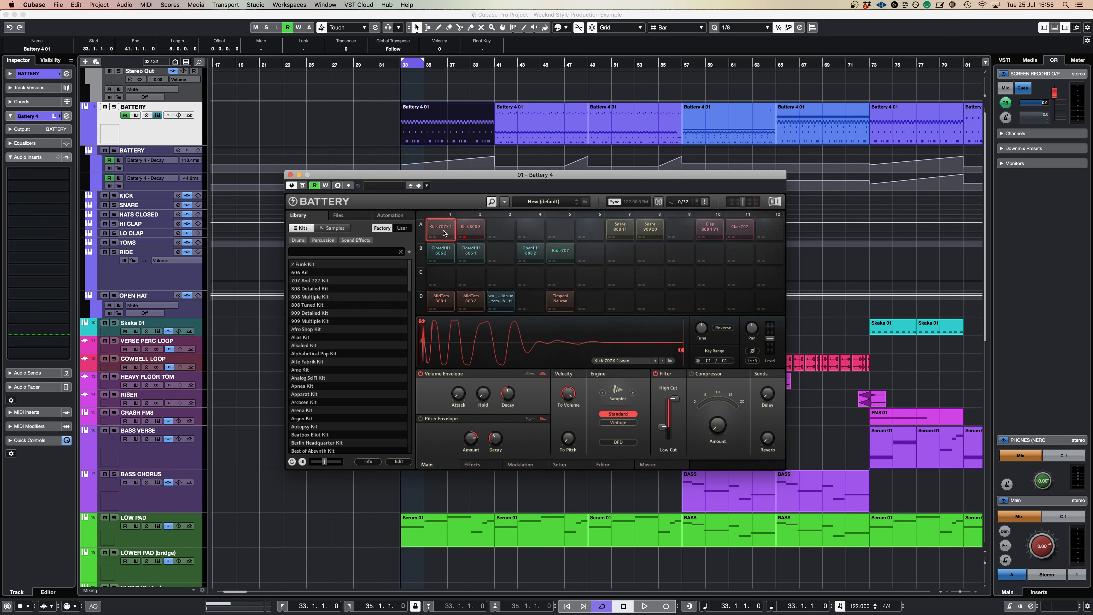
left_click(472, 231)
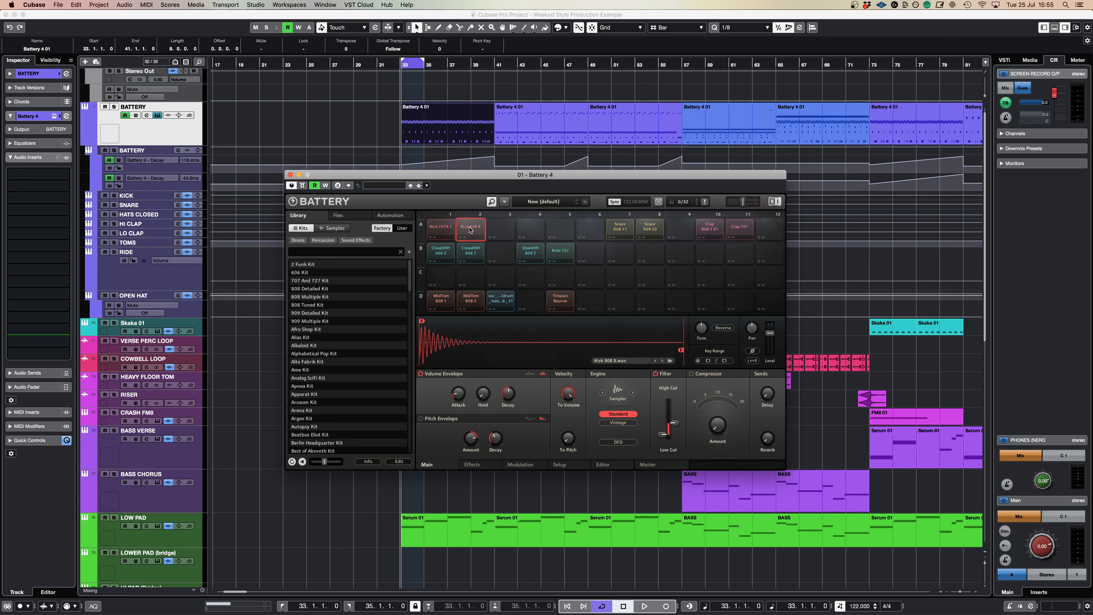
left_click(446, 232)
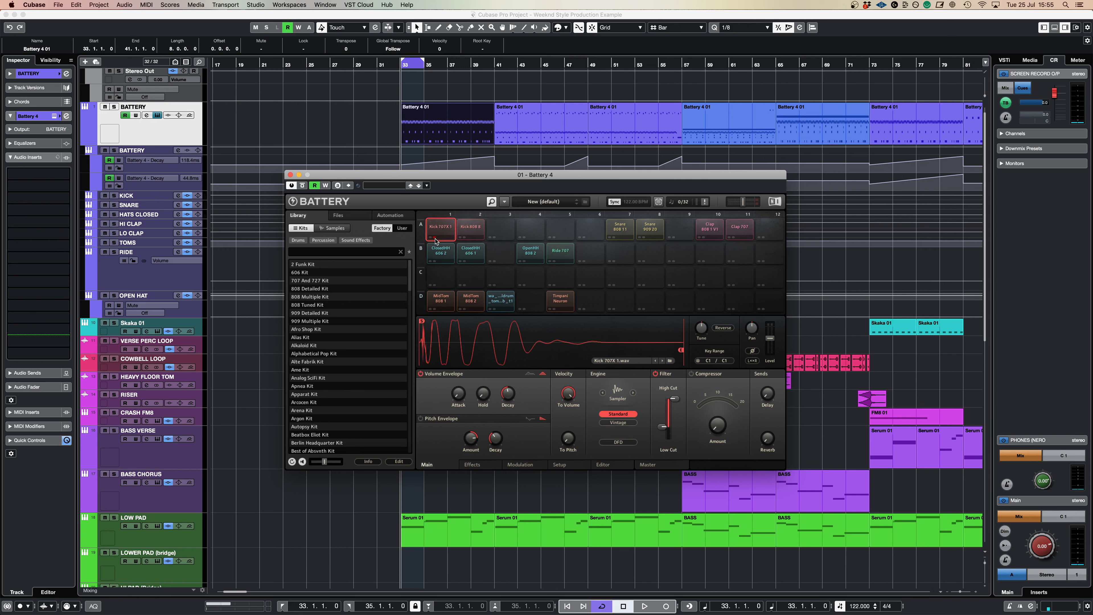
left_click(439, 229)
left_click(471, 228)
left_click(427, 226)
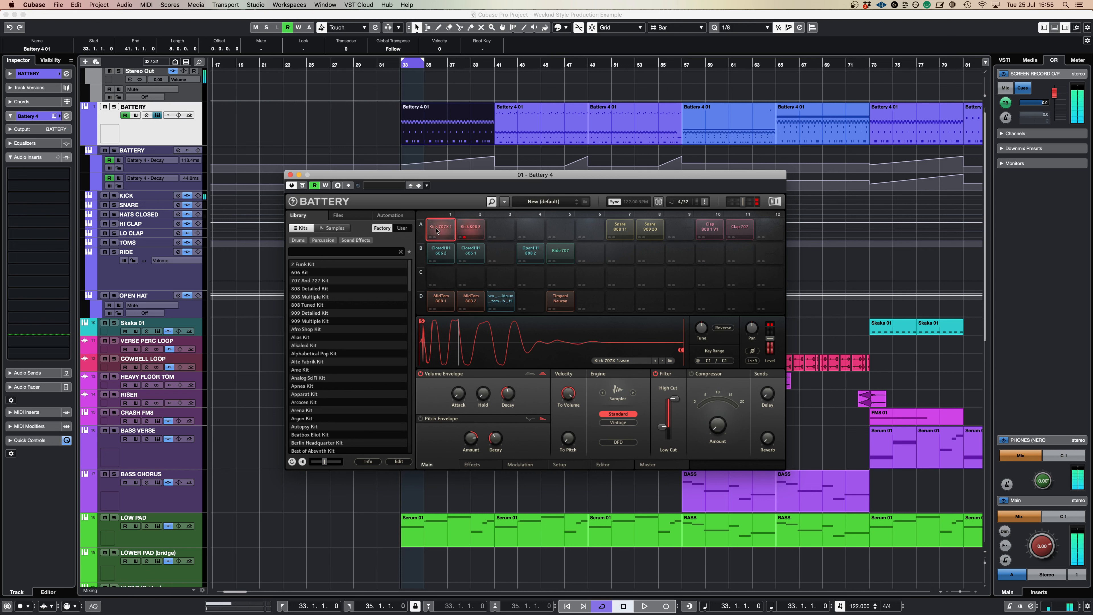
left_click(446, 232)
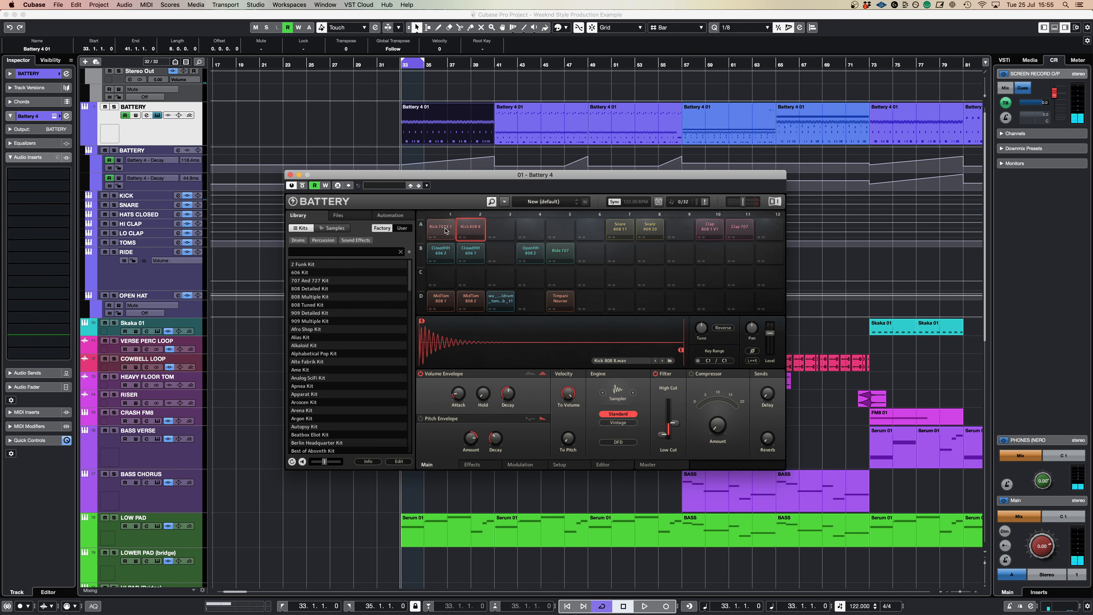
left_click(446, 231)
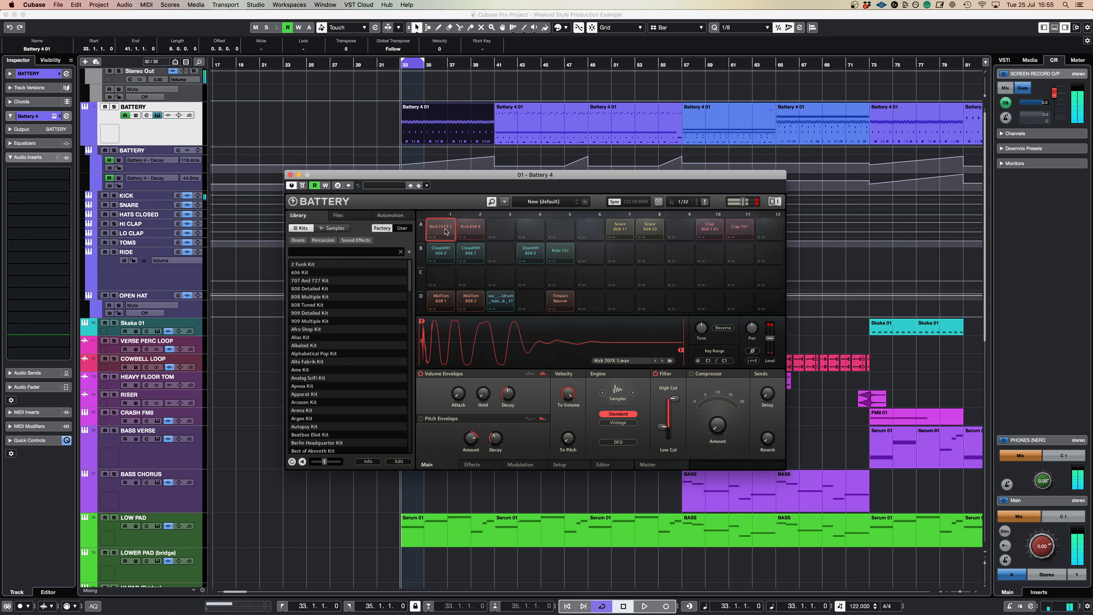
- Audition the two snare cells and the Clap 808 1 V1 and Clap 707 cells in row A
left_click(620, 233)
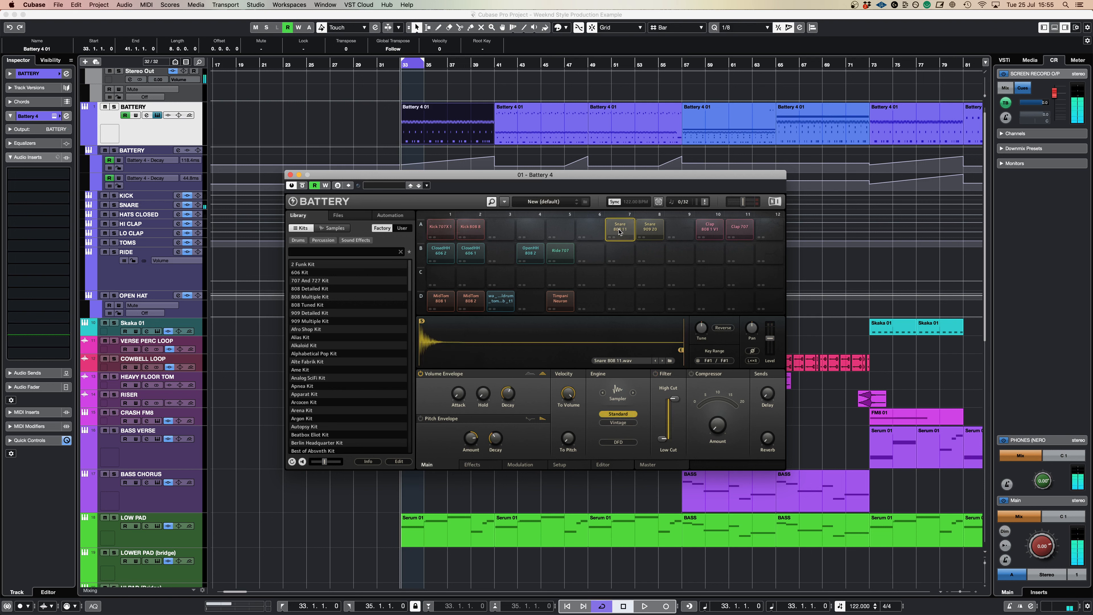
left_click(650, 230)
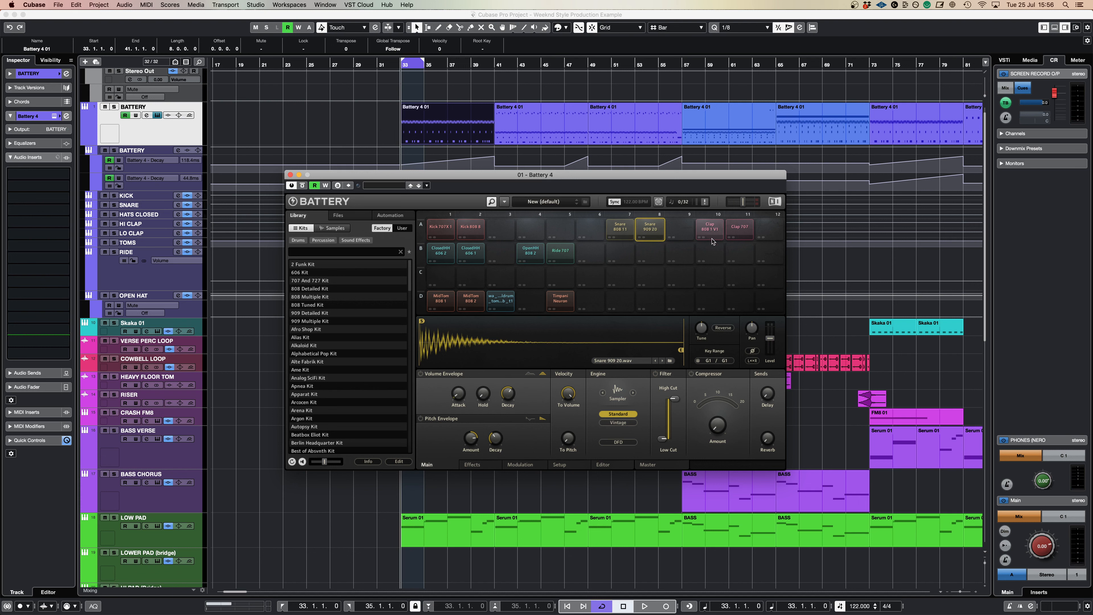
left_click(714, 229)
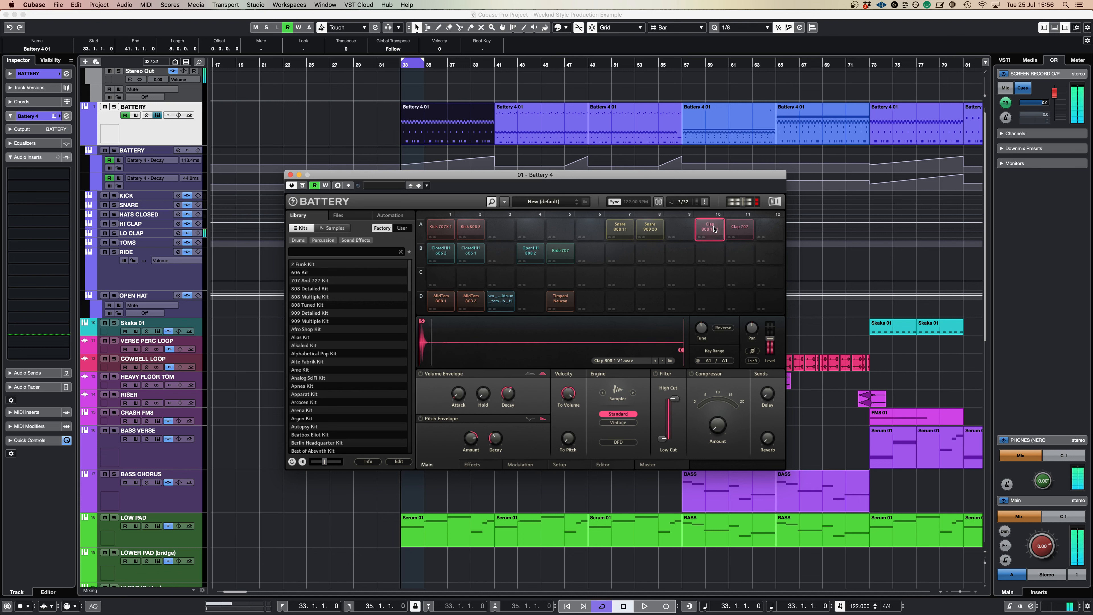
left_click(741, 231)
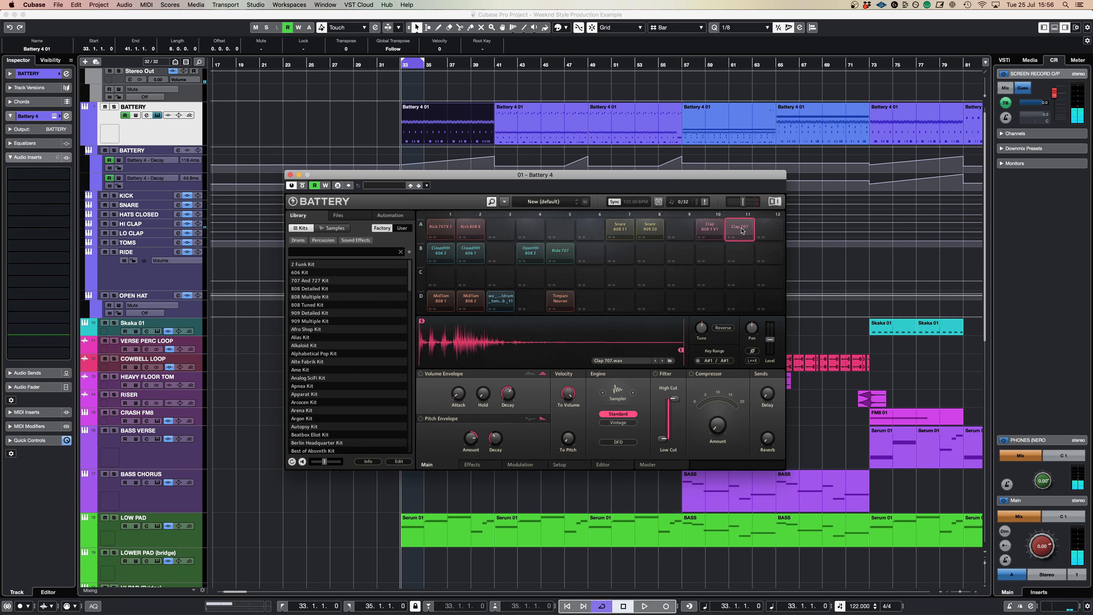
- Compare the ClosedHH 606 2 and ClosedHH 606 1 cells by playing them alternately as a hi-hat pattern
left_click(447, 254)
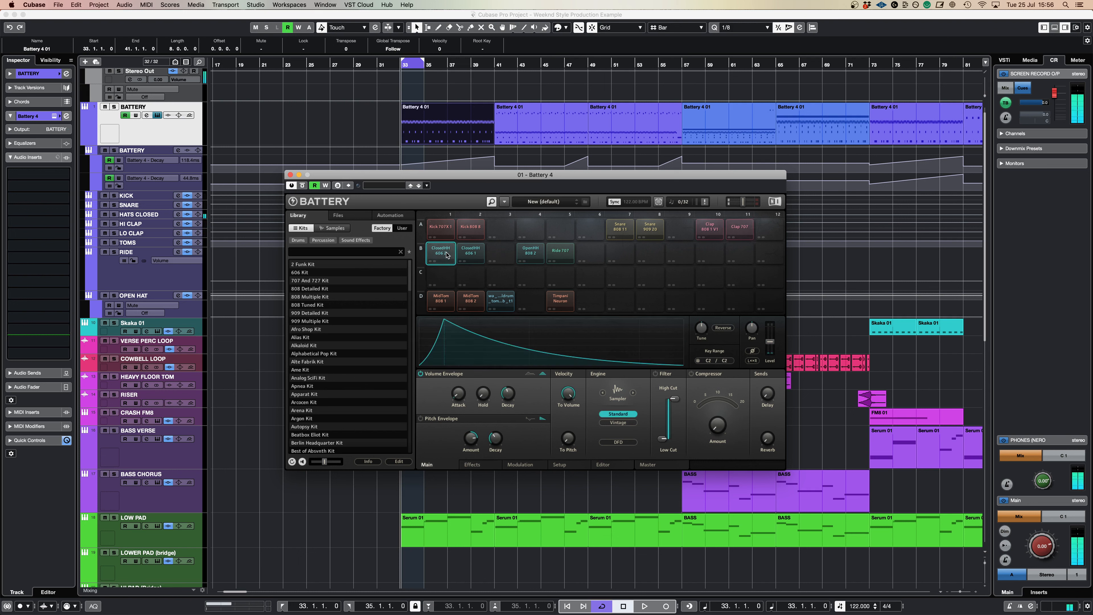
left_click(468, 254)
left_click(447, 256)
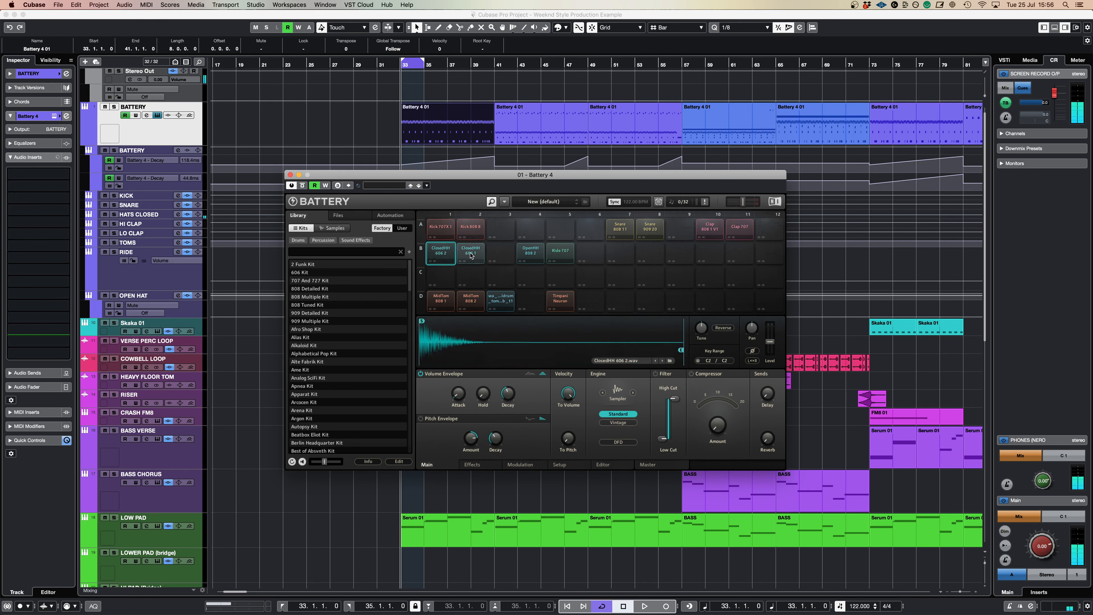
left_click(466, 256)
left_click(447, 256)
left_click(467, 256)
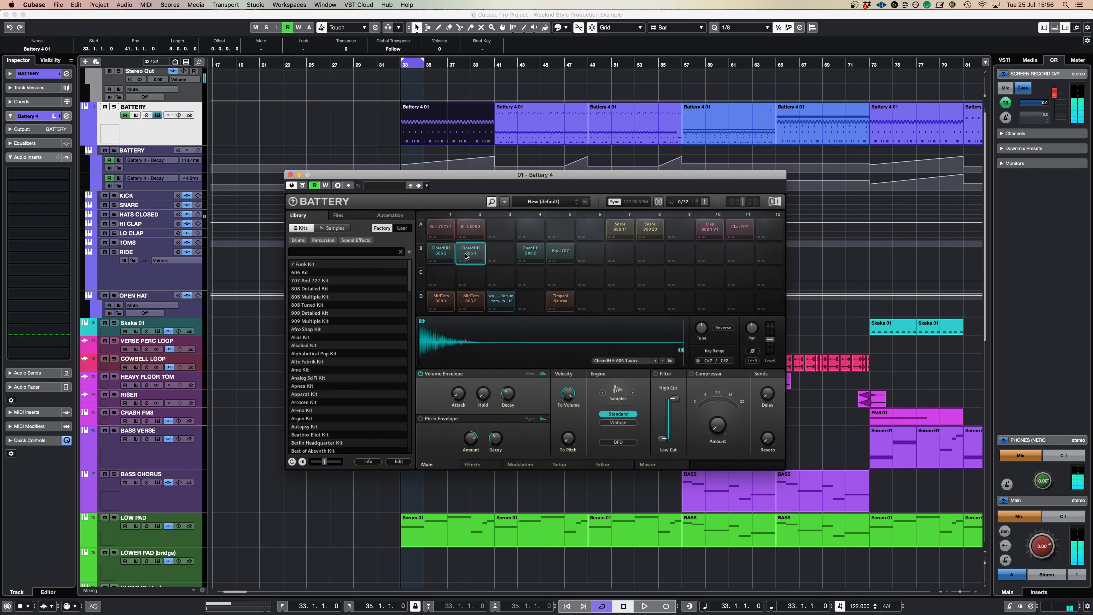
left_click(448, 255)
left_click(467, 255)
left_click(447, 255)
left_click(466, 255)
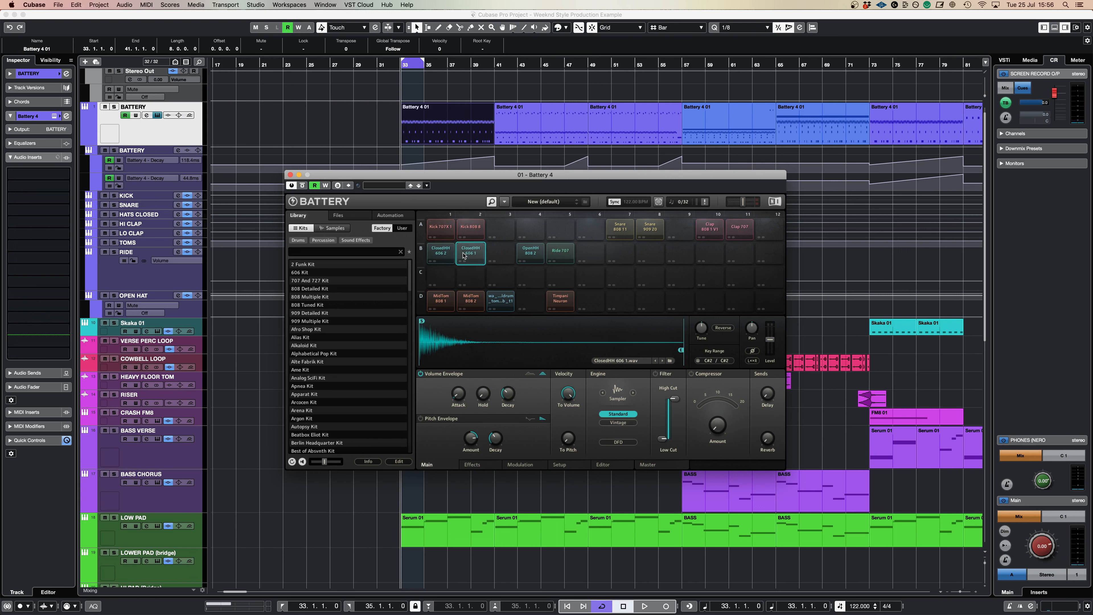
left_click(463, 258)
left_click(461, 261)
- Audition the OpenHH 808 2 and Ride 707 cells in row B
left_click(536, 256)
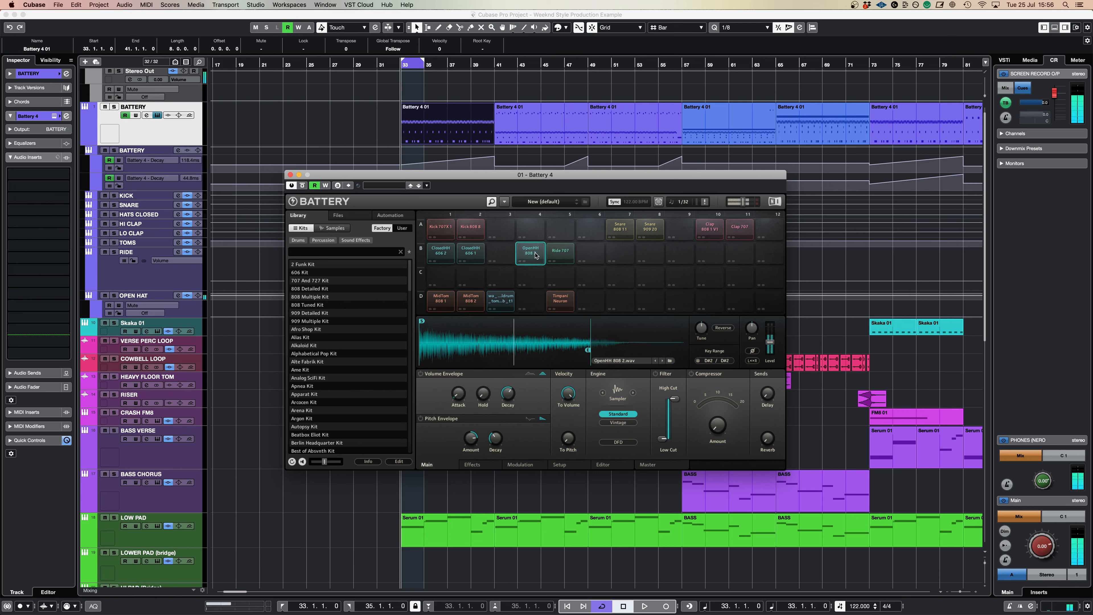
left_click(553, 254)
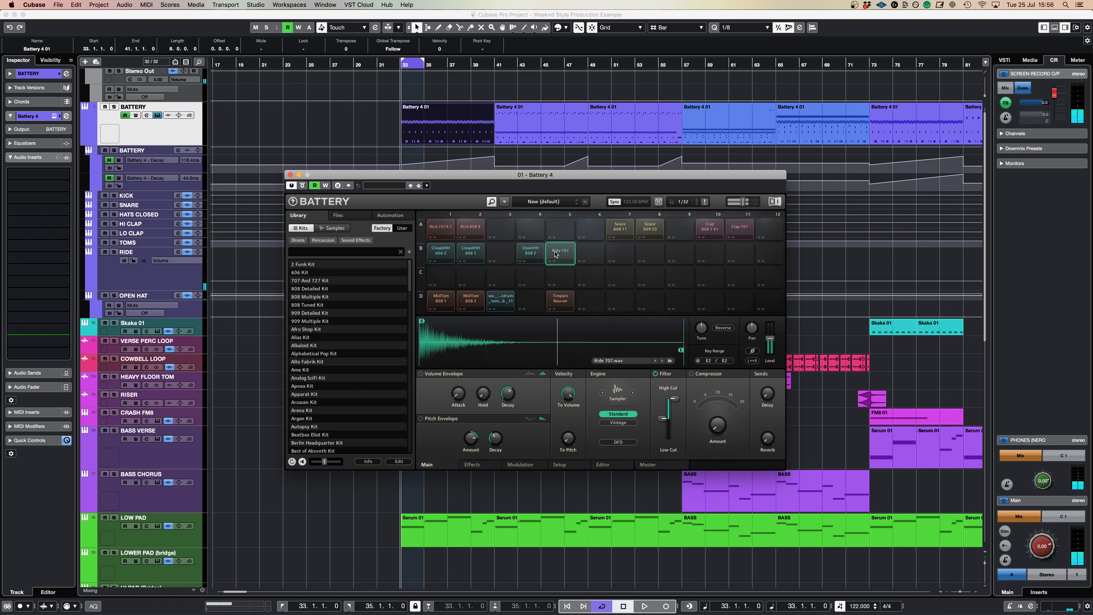
left_click(559, 255)
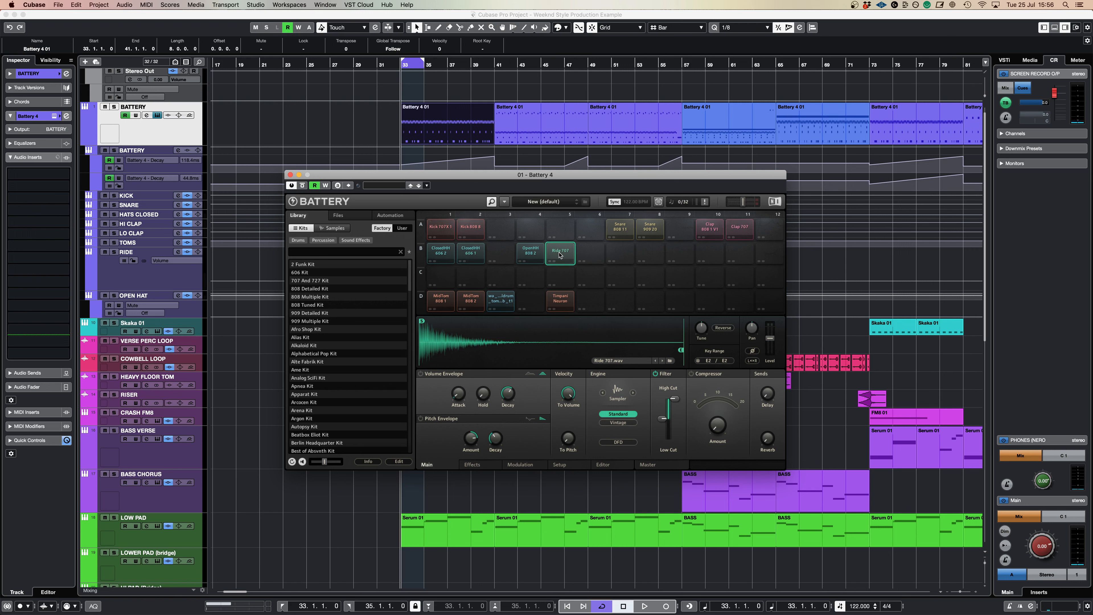
- Audition the row D cells: MidTom 808 1, MidTom 808 2, the drum sample beside them and the timpani
left_click(444, 302)
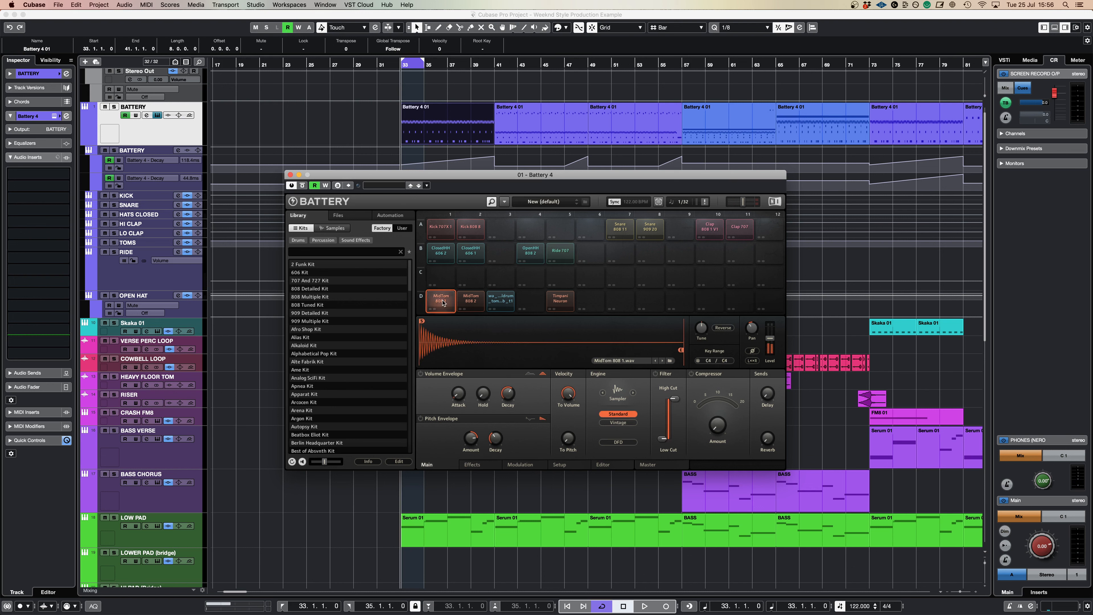
left_click(469, 301)
left_click(444, 302)
left_click(469, 300)
left_click(500, 300)
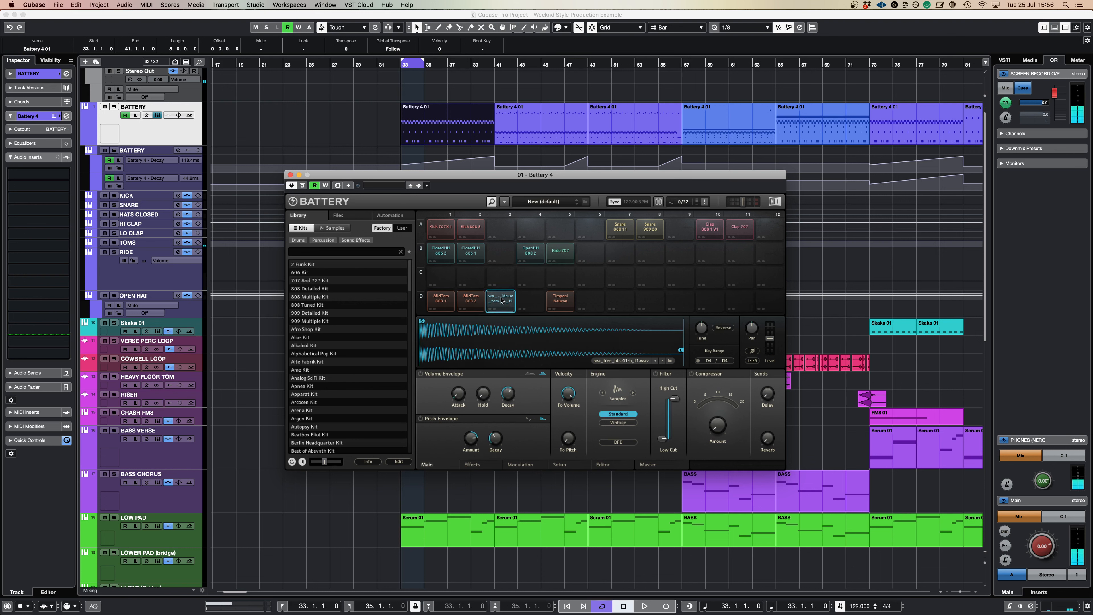
left_click(562, 301)
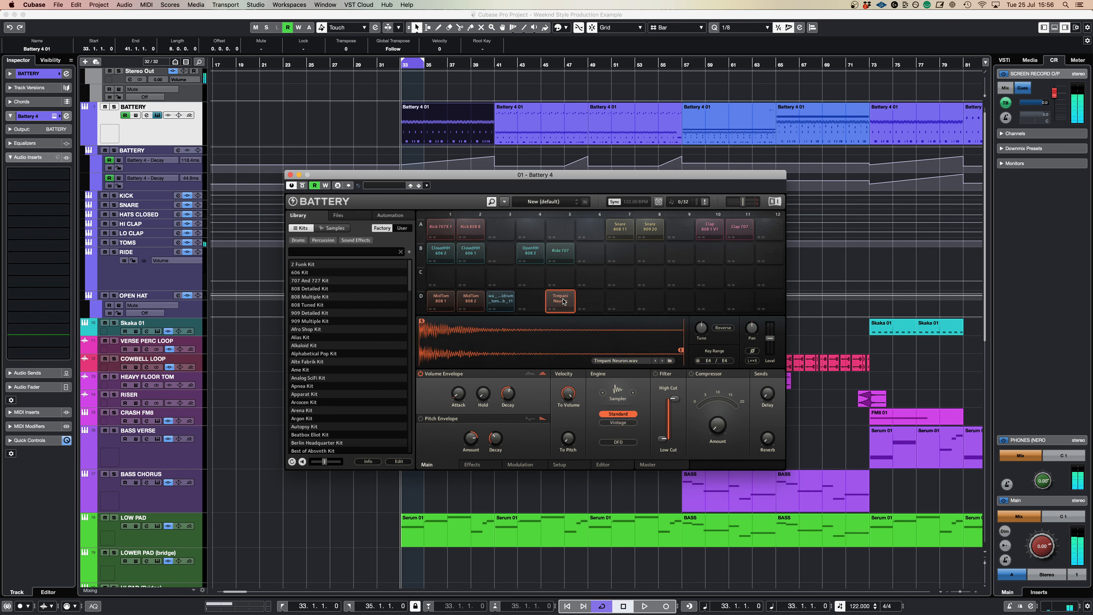
left_click(563, 302)
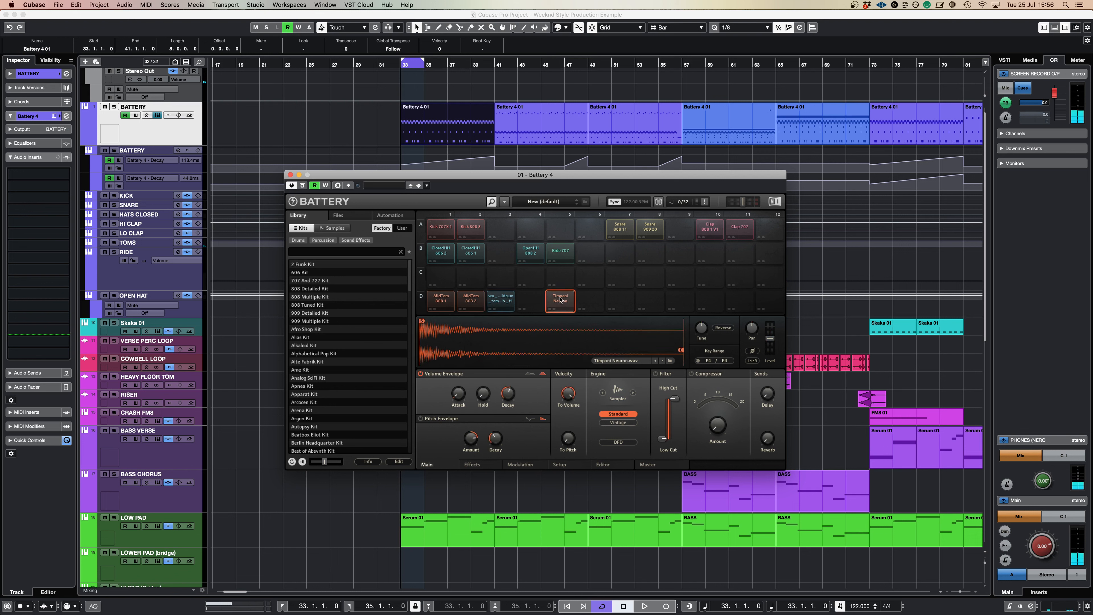
left_click(497, 301)
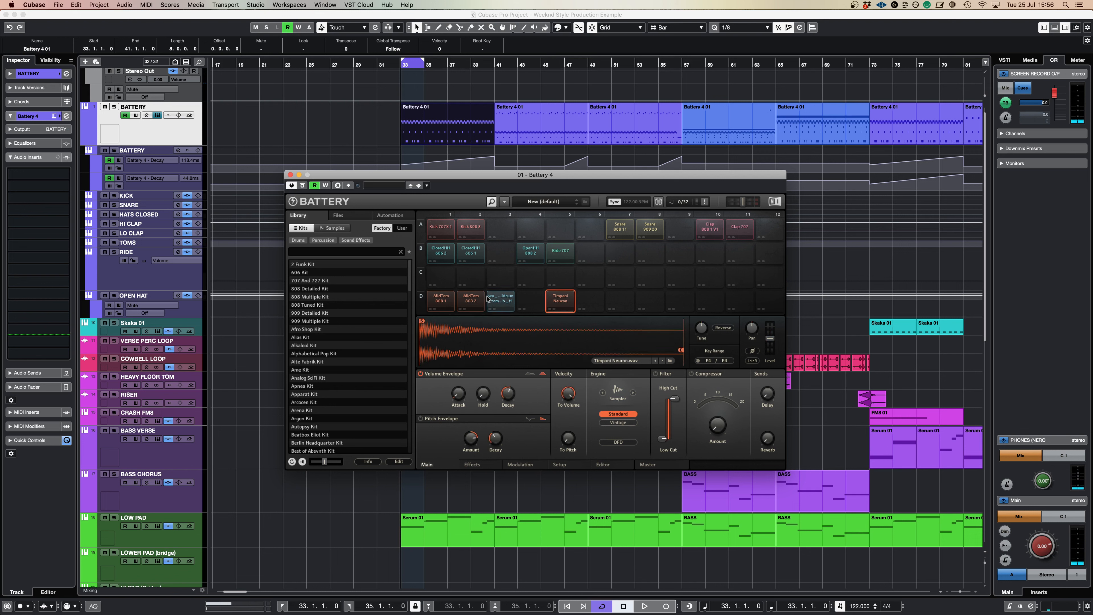
left_click(561, 301)
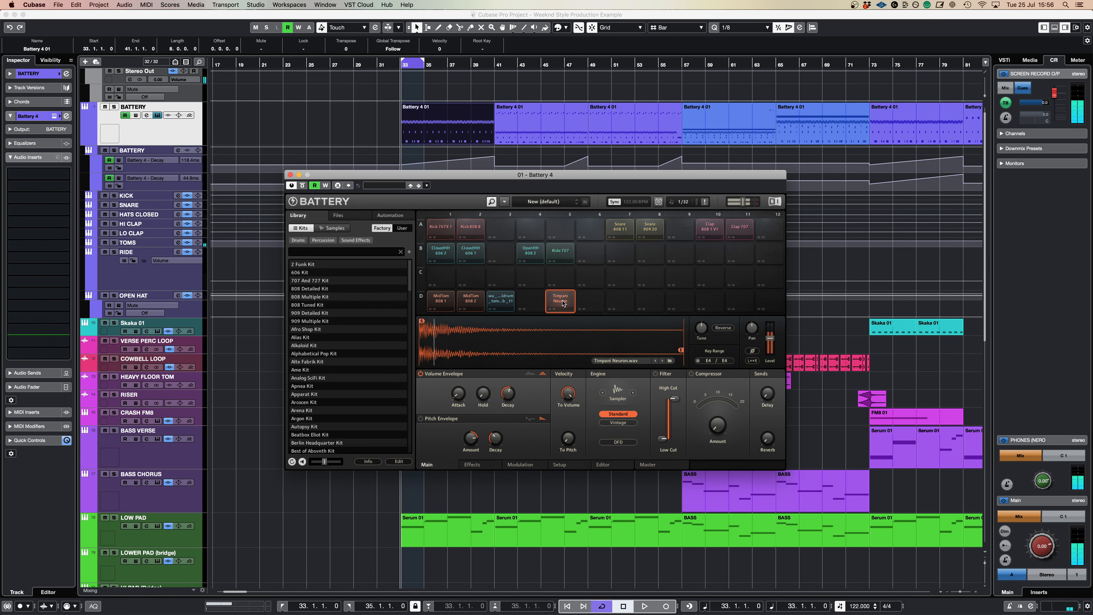
- Close the Battery 4 window and play the BATTERY track soloed, with the cycle range extended to end at bar 37
left_click(290, 175)
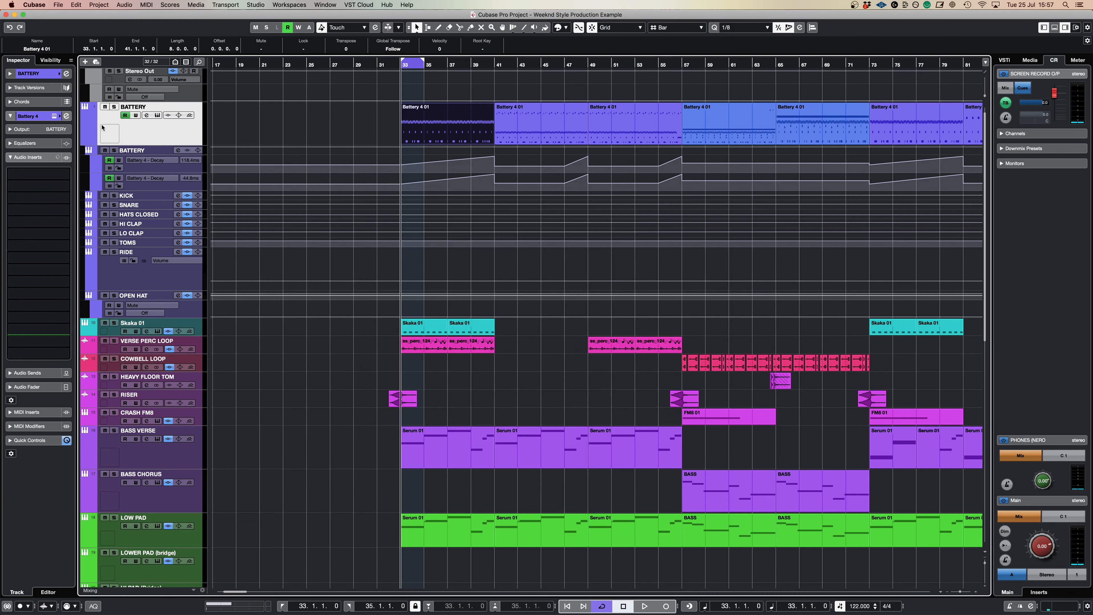
left_click(114, 107)
key("space")
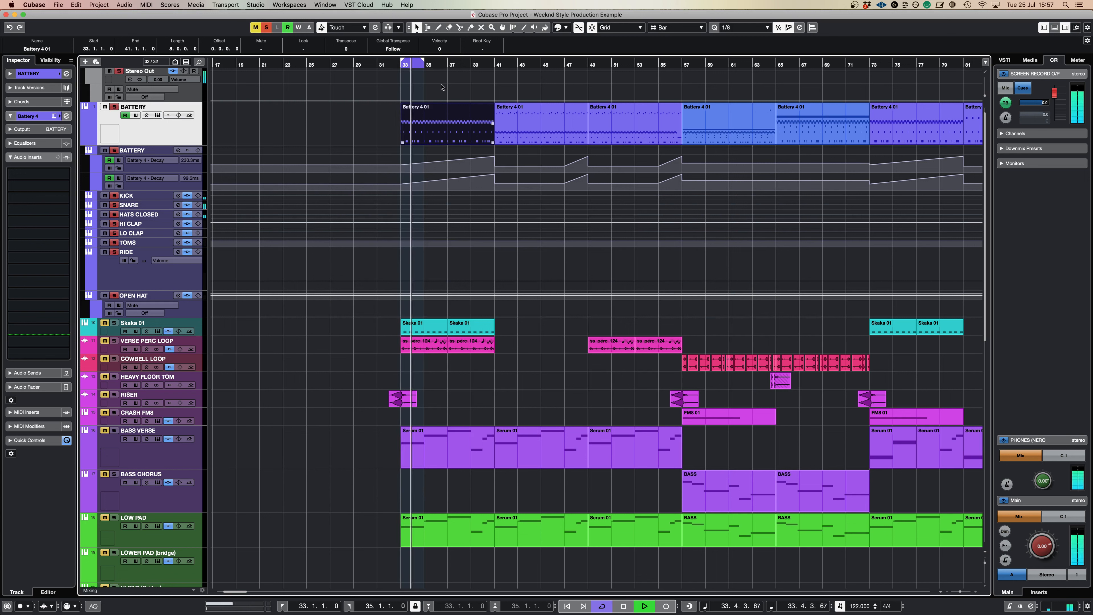
left_click_drag(423, 61, 447, 60)
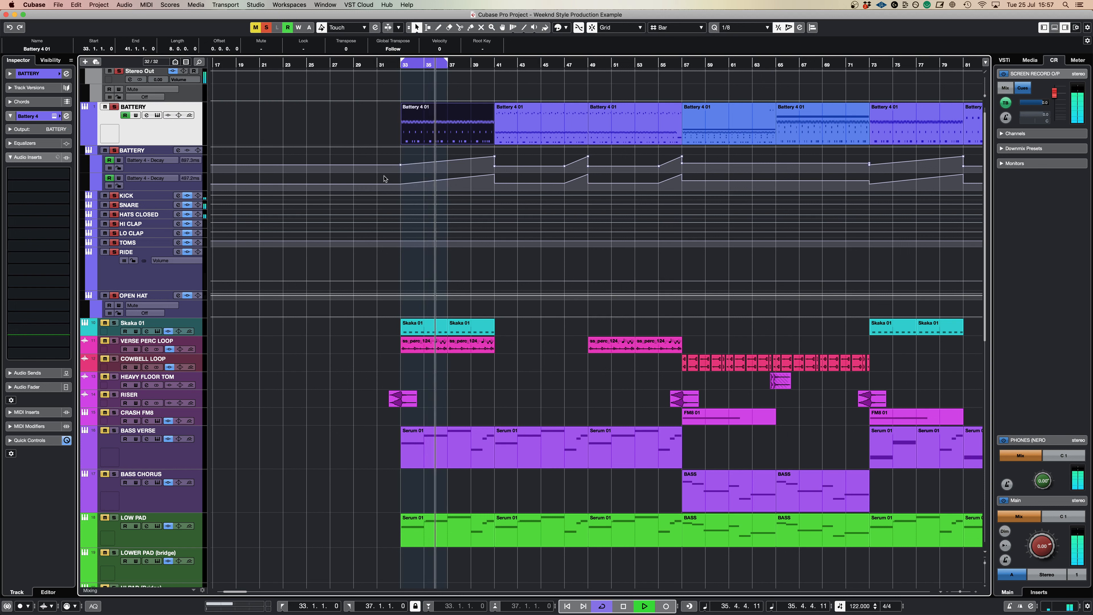
- Stop playback and examine the KICK channel's UAD 1176, Pro-Q 3 and Decapitator inserts while the drums play
key("space")
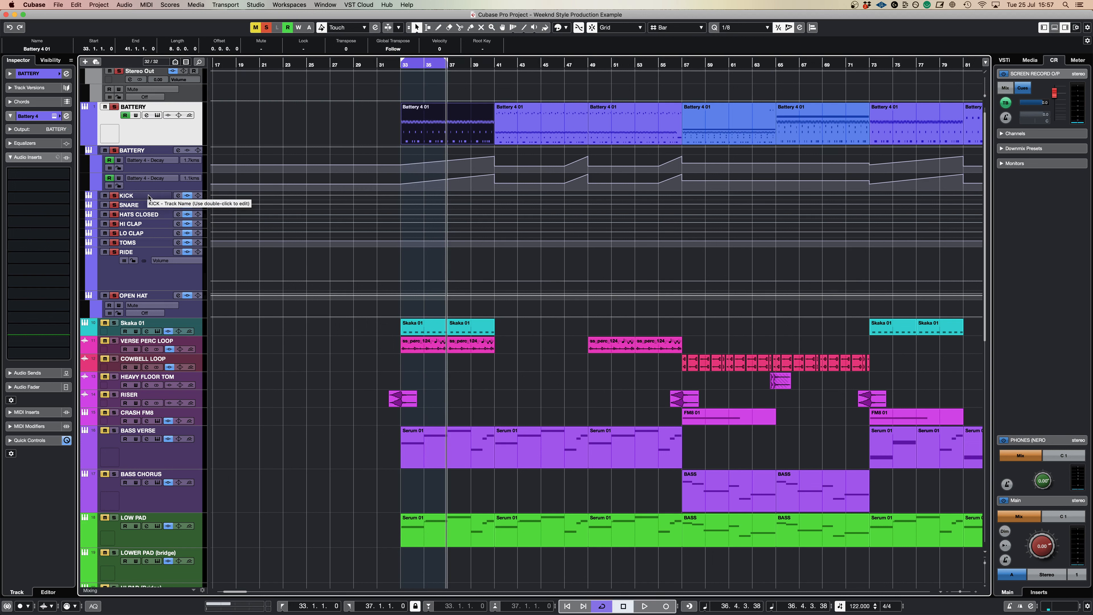
left_click(148, 197)
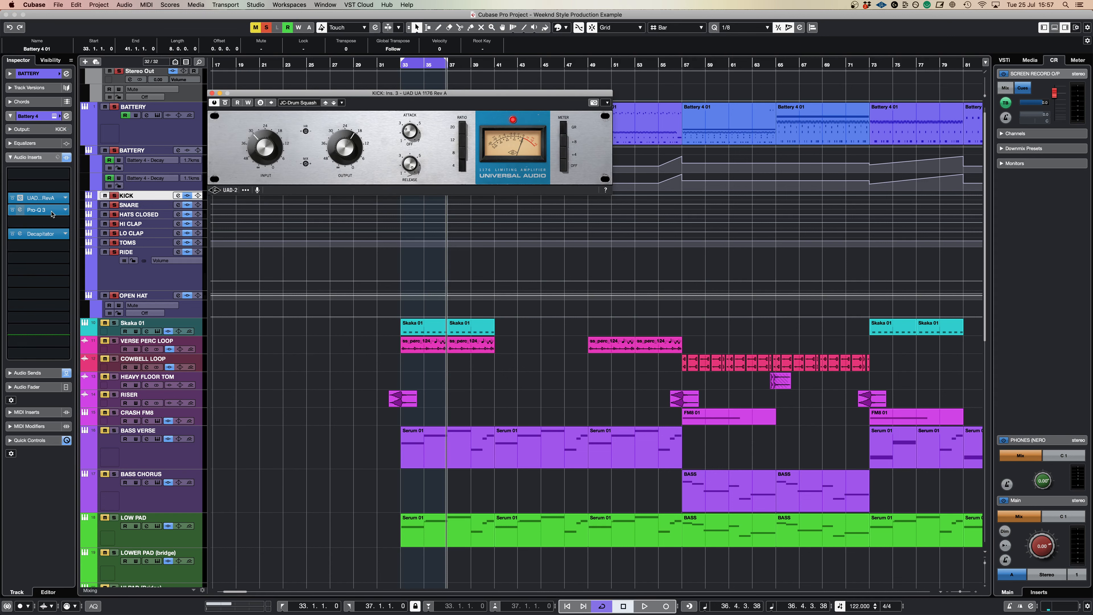
left_click(51, 213)
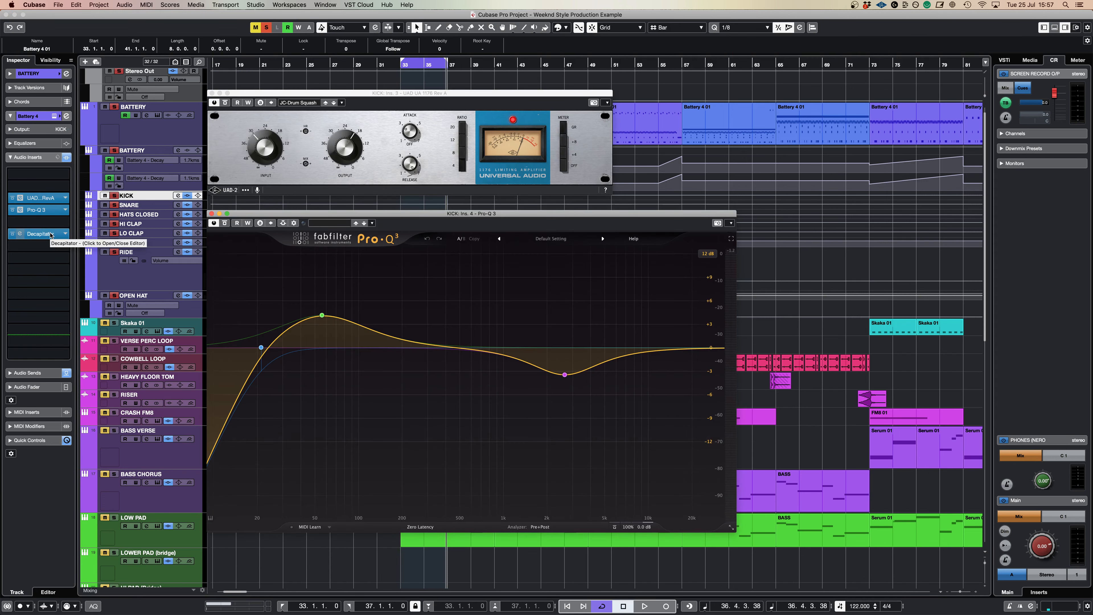
left_click(51, 235)
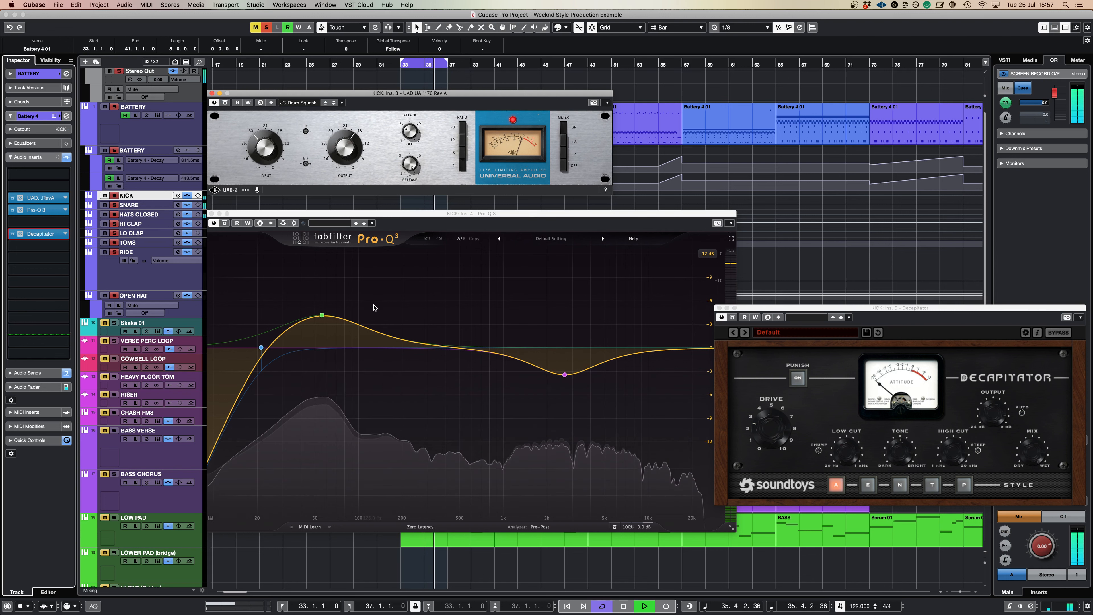
mouse_move(337, 337)
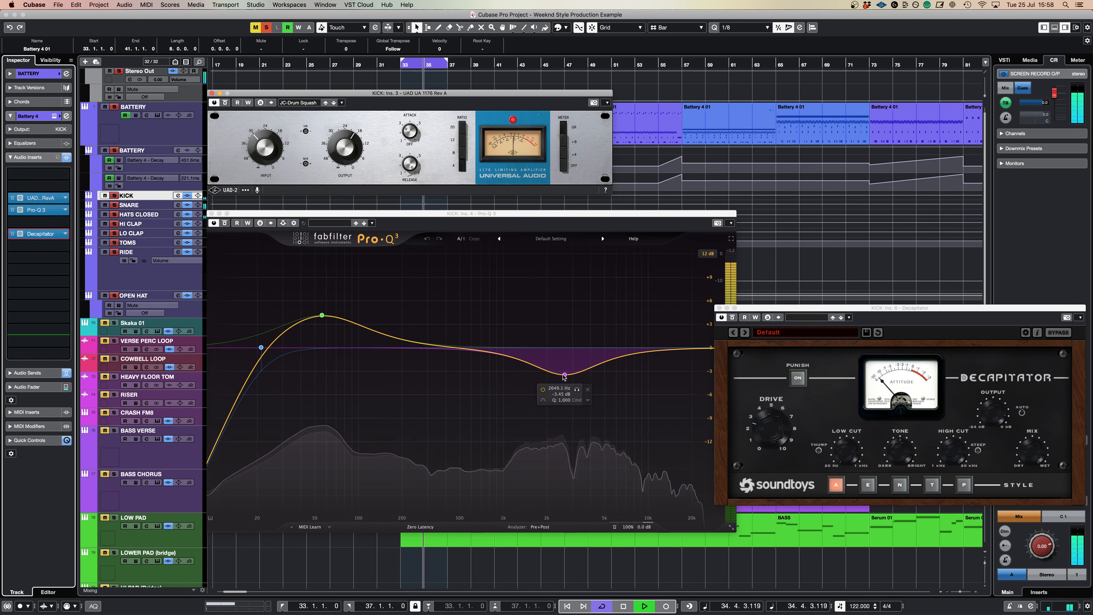
left_click(752, 369)
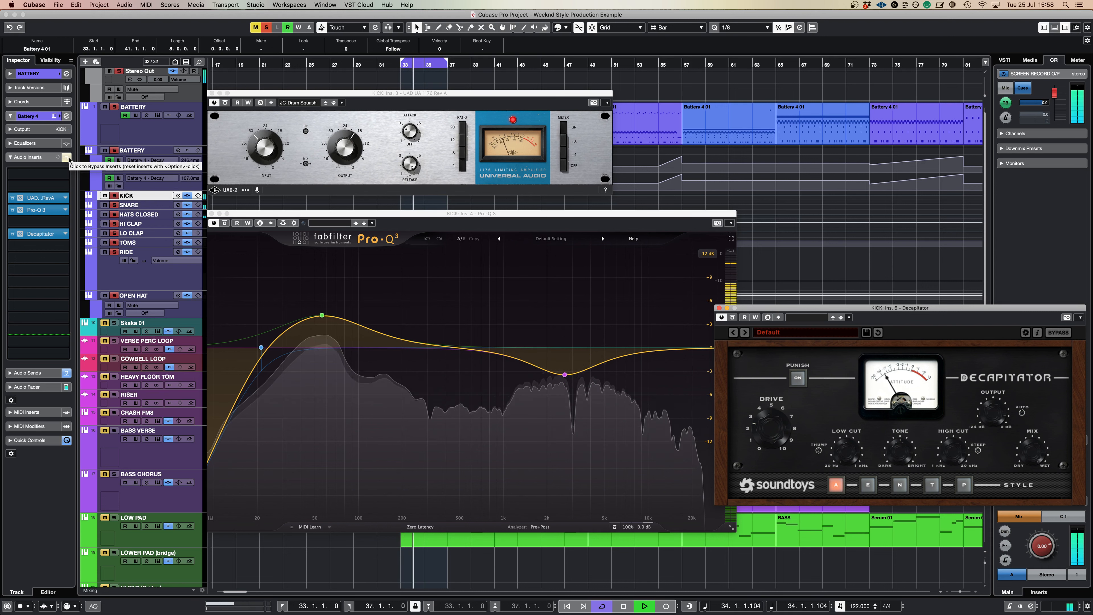
- Compare the kick with its inserts bypassed and active, and close its three plug-in windows
left_click(67, 158)
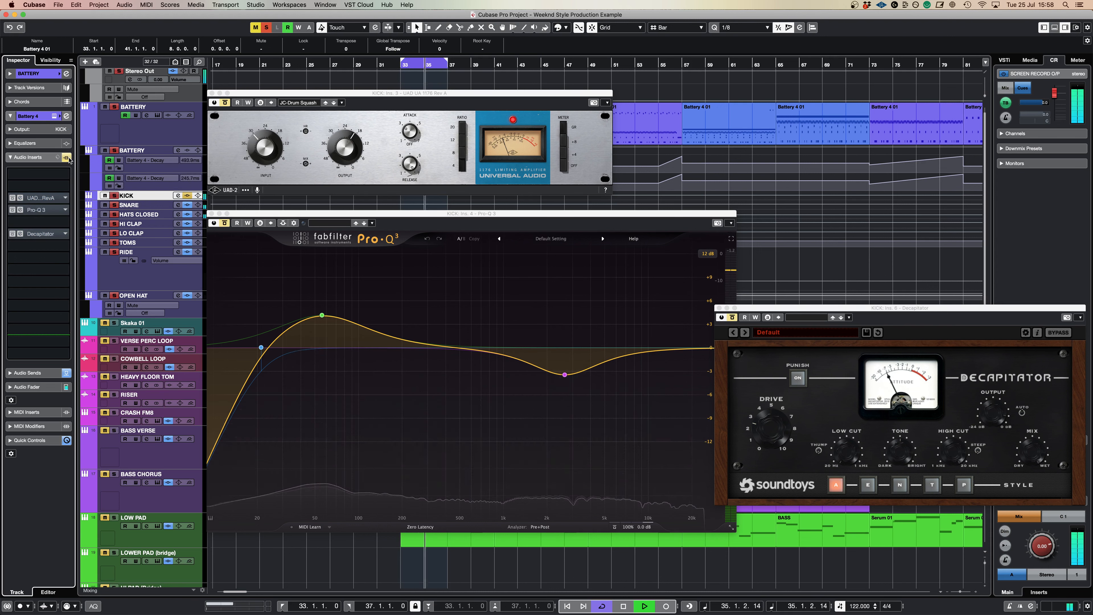
left_click(67, 158)
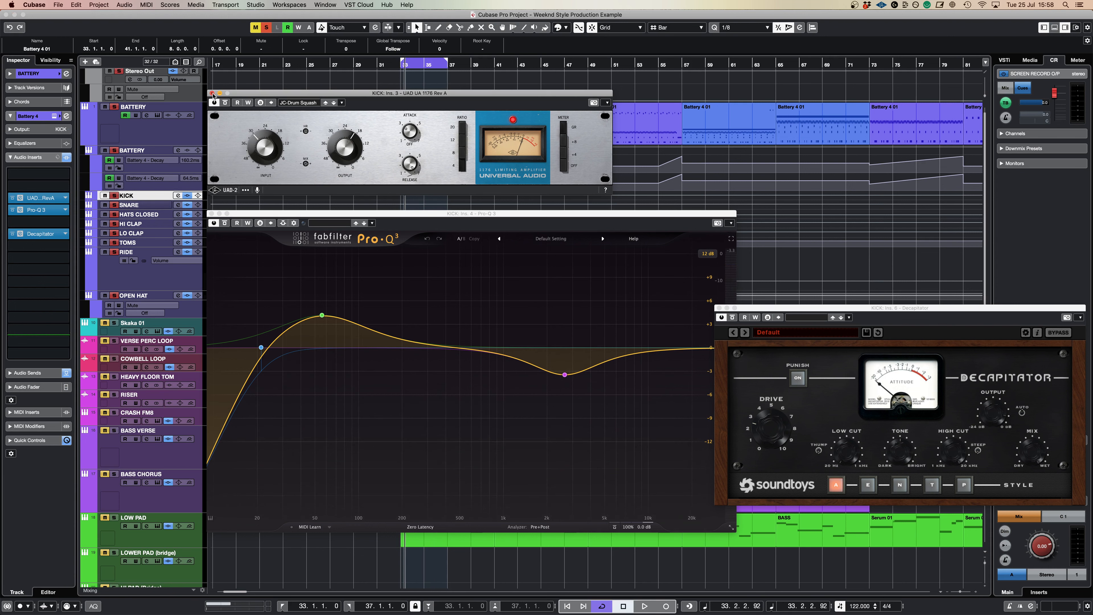
left_click(211, 93)
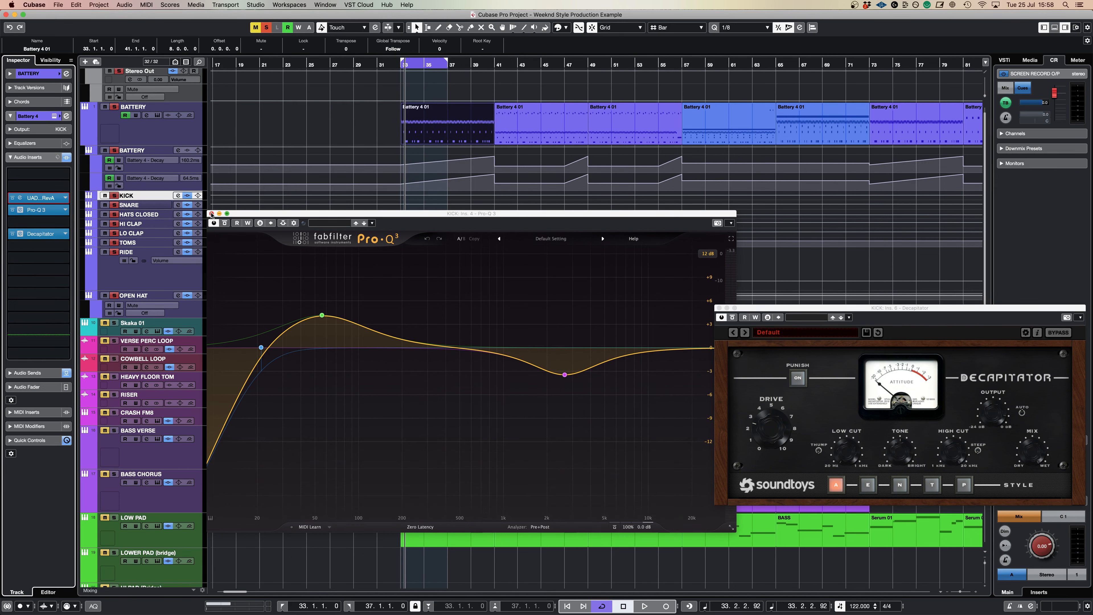
left_click(211, 213)
left_click(720, 309)
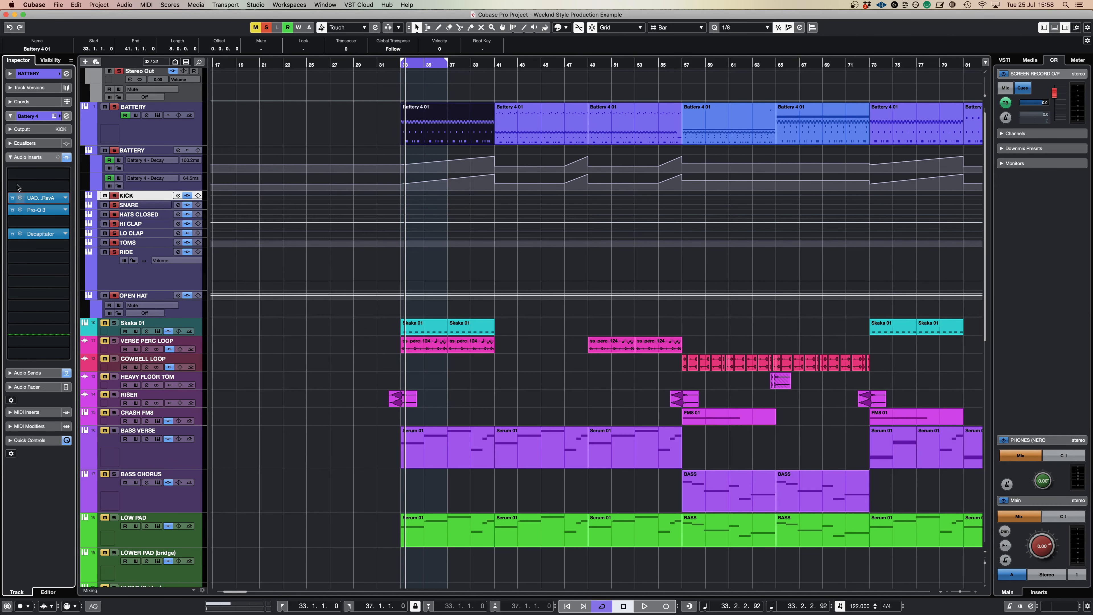
- Open the SNARE channel's UAD 1176 and Pro-Q 3 inserts and play the drums
left_click(138, 206)
left_click(59, 199)
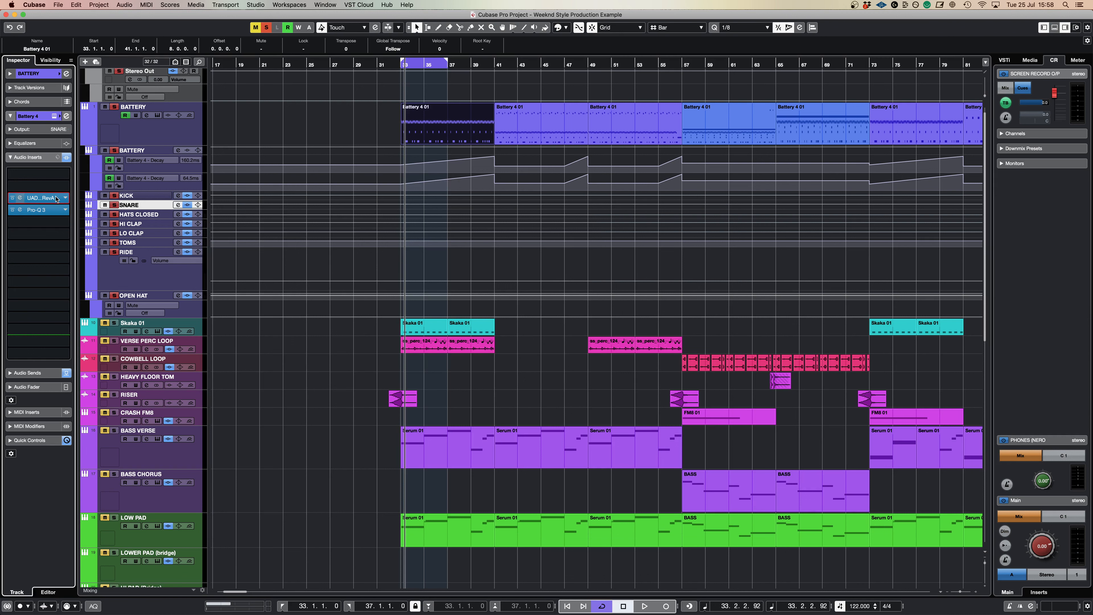
left_click(39, 211)
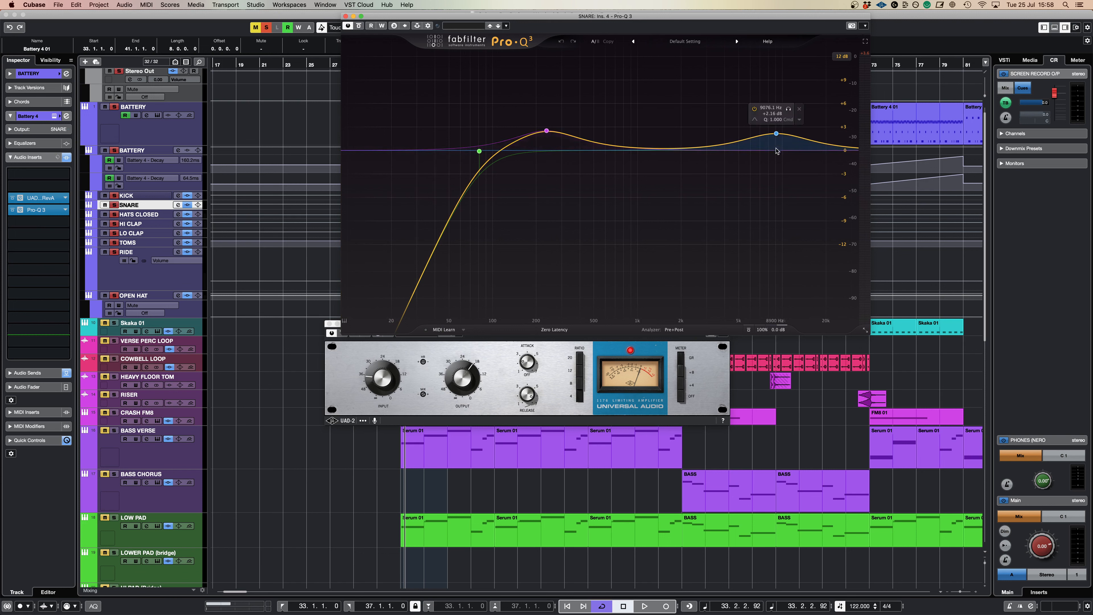
key("space")
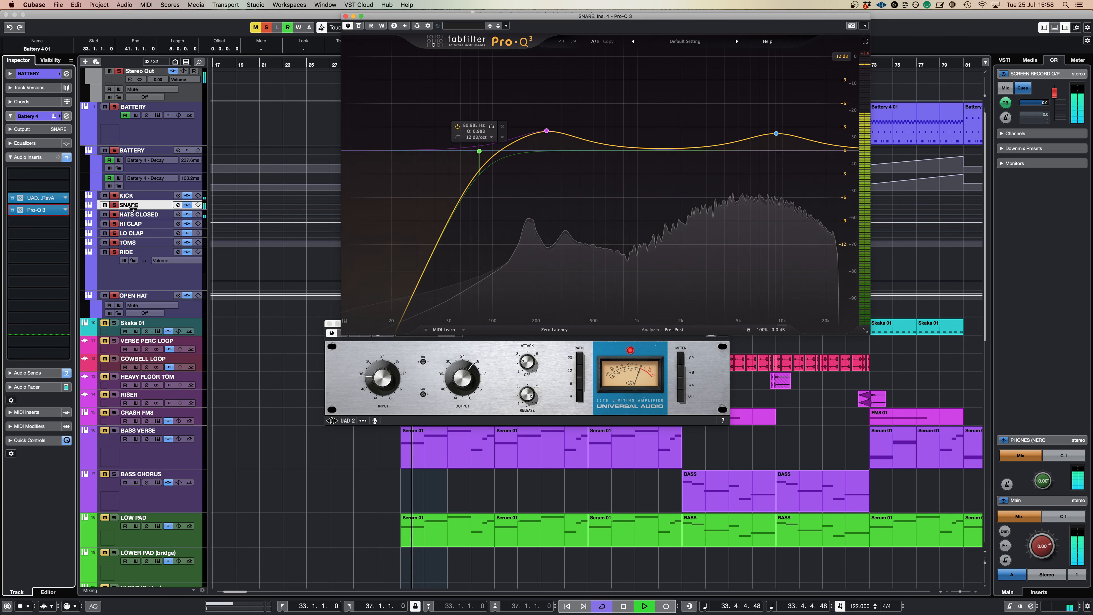
- Compare the snare with its inserts bypassed and active, and examine the UAD 1176 release control
left_click(64, 159)
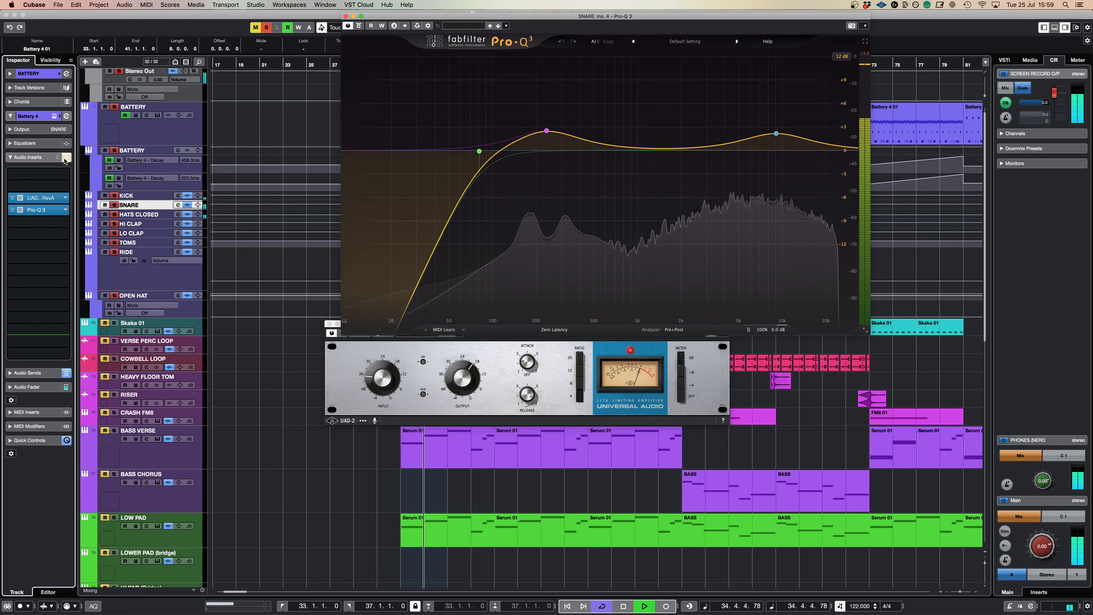
left_click(64, 158)
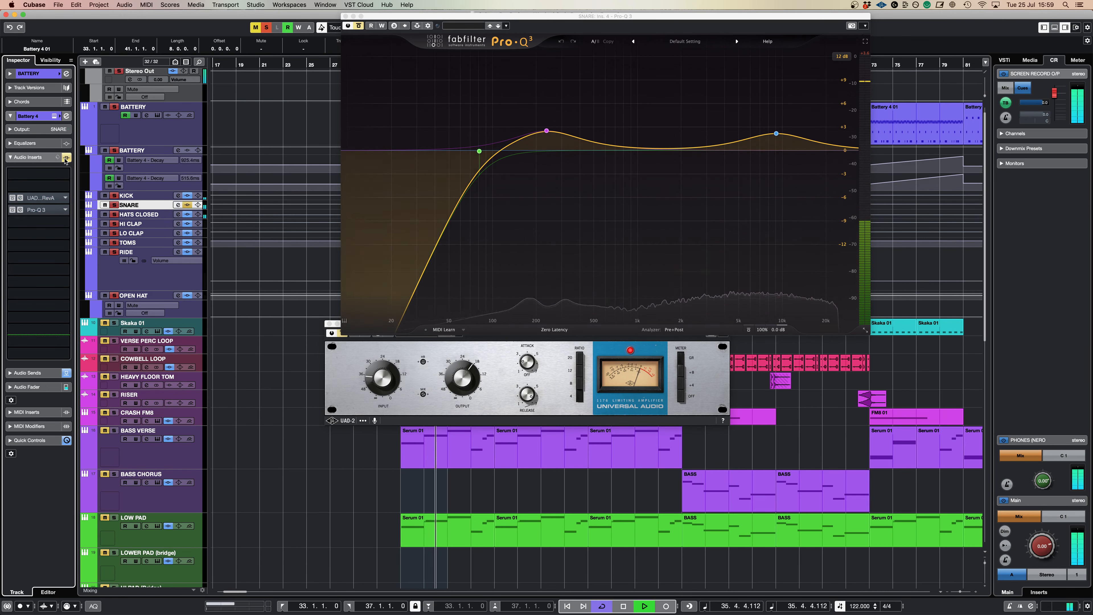
left_click(65, 159)
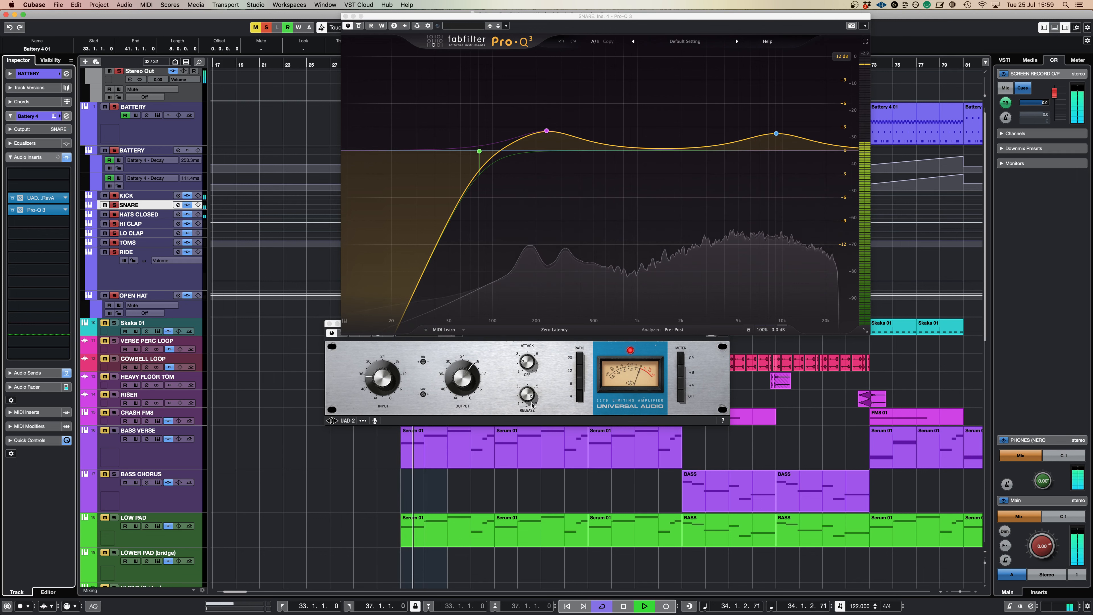
left_click_drag(532, 400, 531, 393)
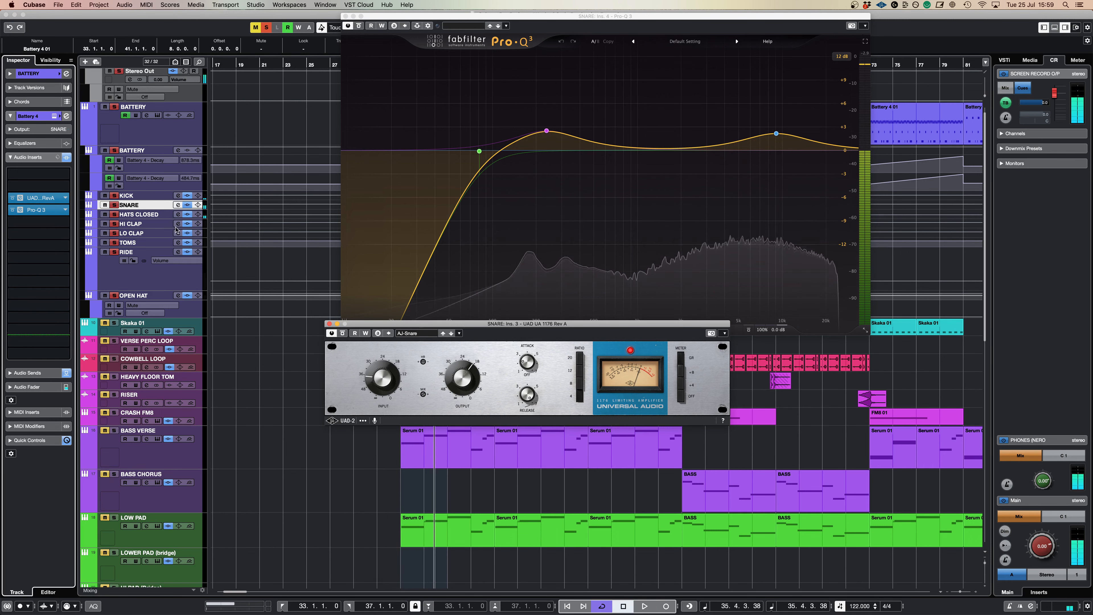
- Open the HATS CLOSED channel's Pro-Q 3 and close both snare plug-in windows
left_click(152, 215)
left_click(37, 187)
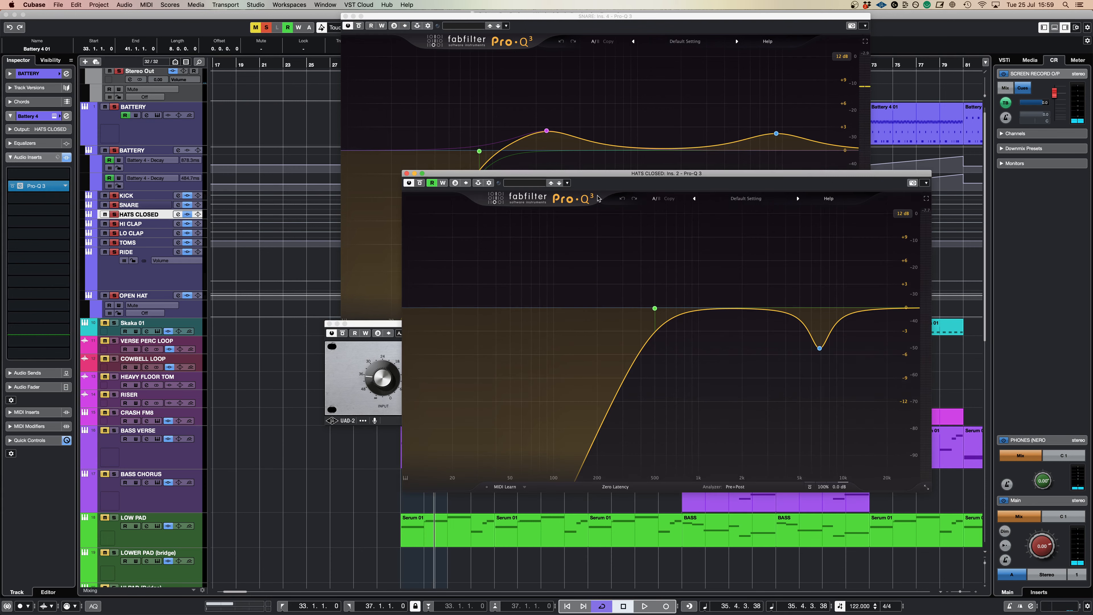
left_click(345, 16)
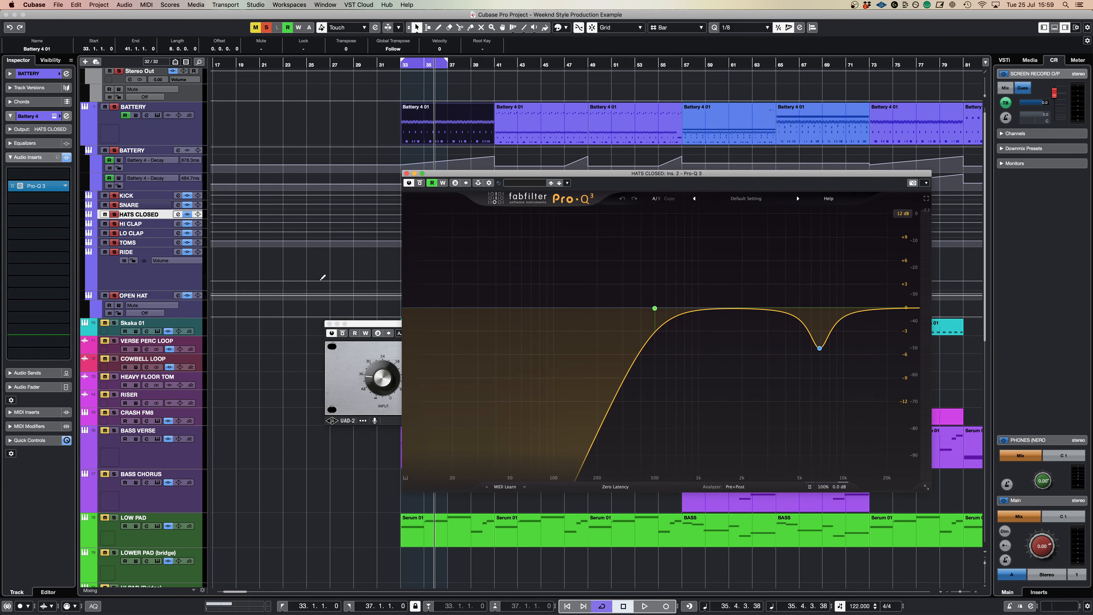
left_click(328, 323)
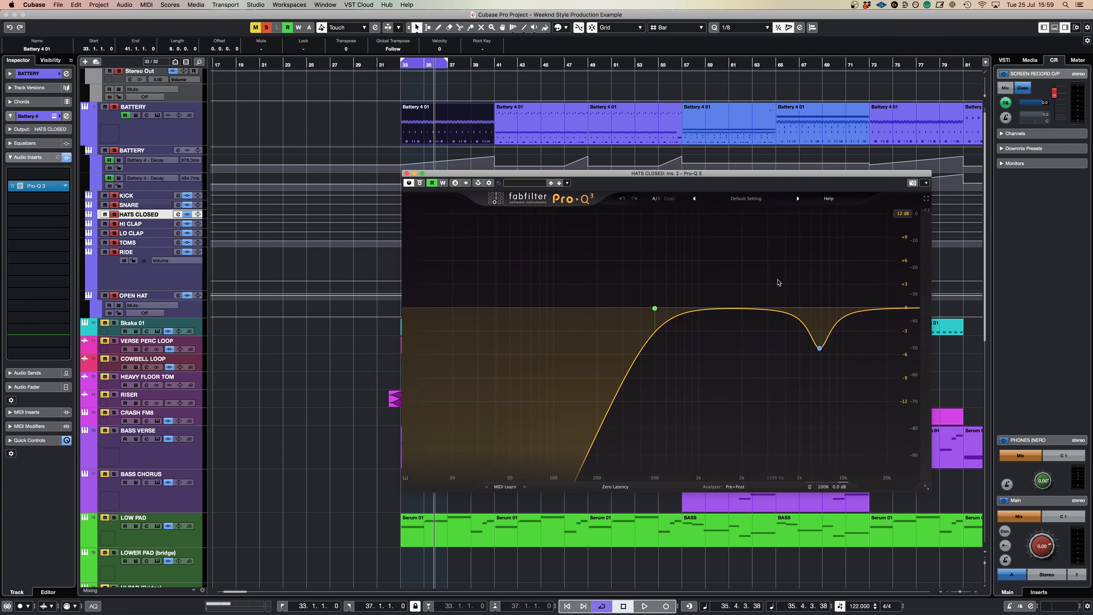
- Play the closed hats with their Pro-Q 3 bypassed and active, and close the EQ window
mouse_move(821, 350)
key("space")
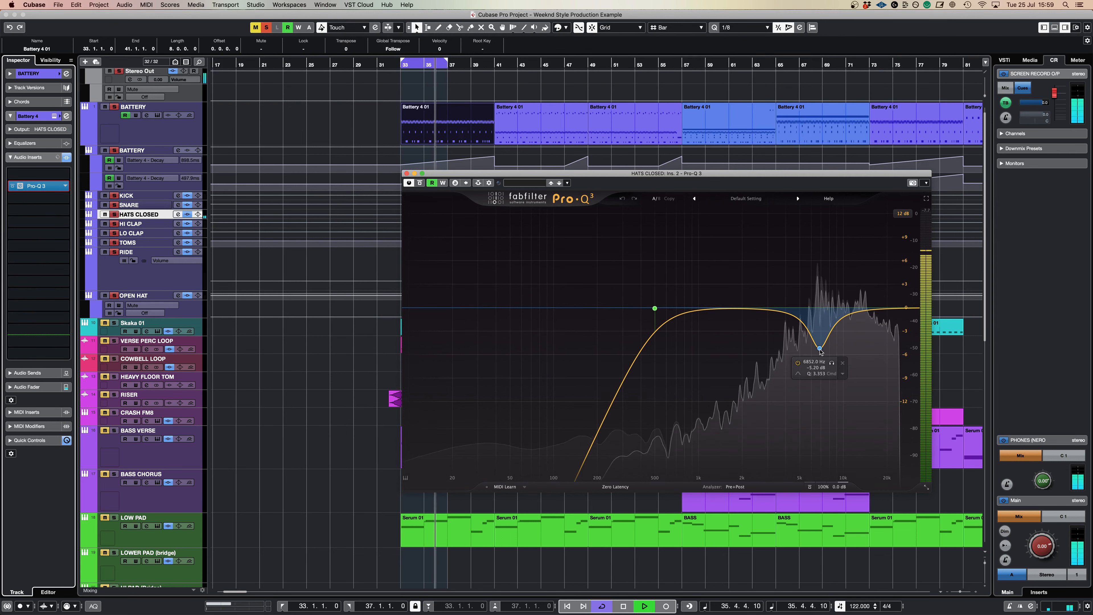
left_click(420, 182)
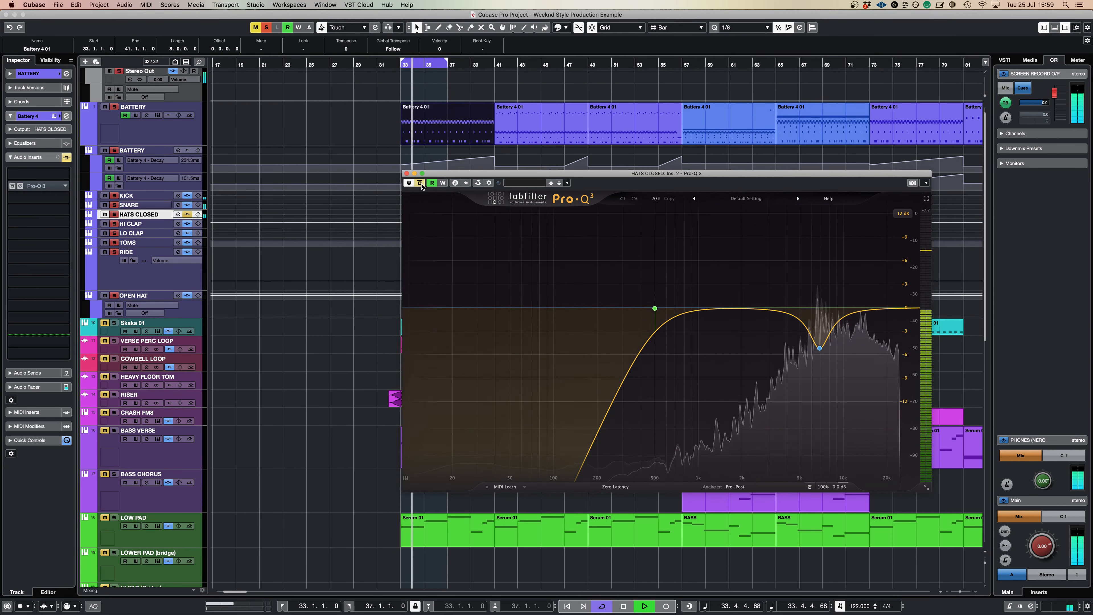
left_click(420, 182)
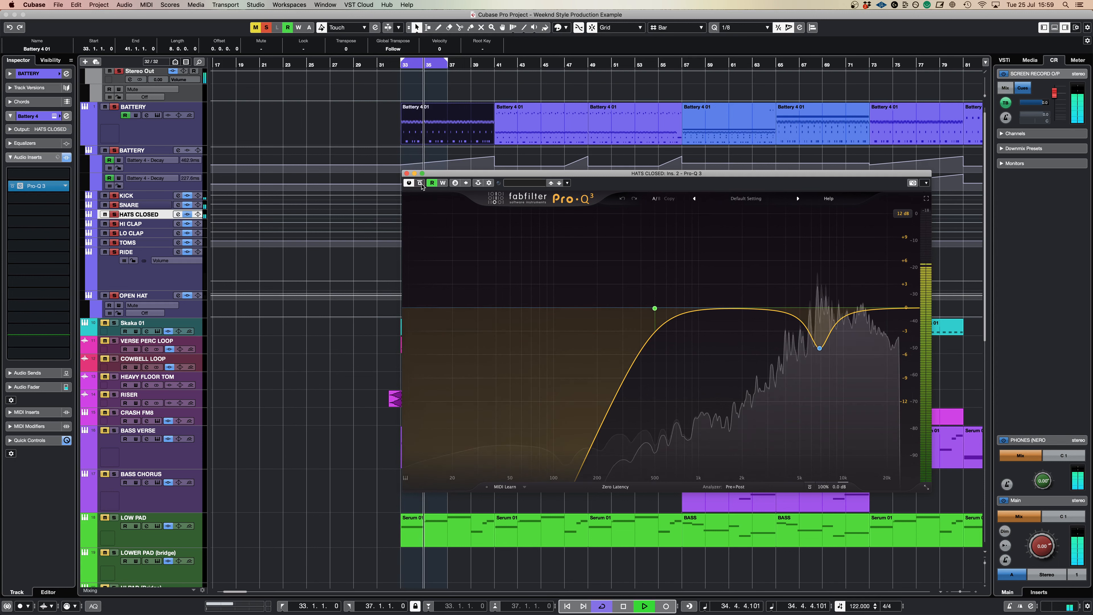
left_click(407, 173)
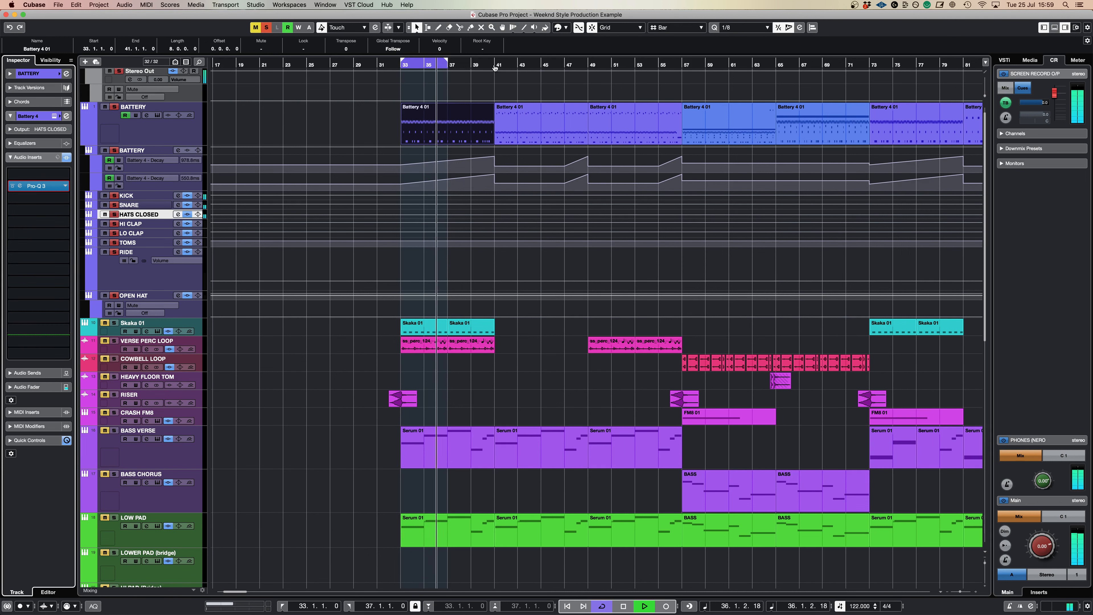
- Select the TOMS channel and set the cycle range around the Battery 4 01 part from bar 41 to bar 49
key("p")
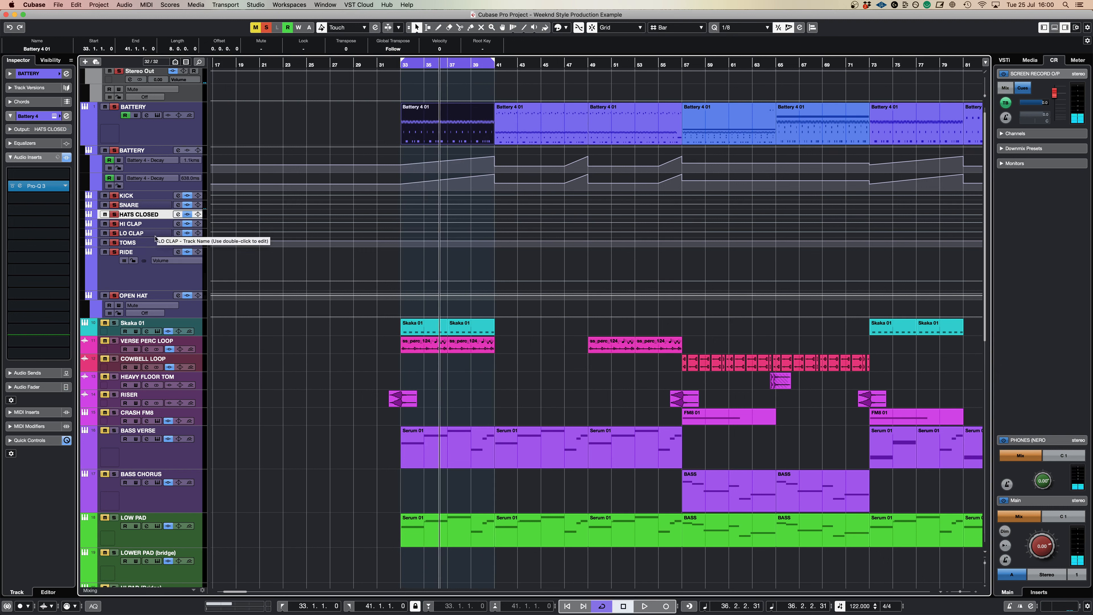
left_click(152, 245)
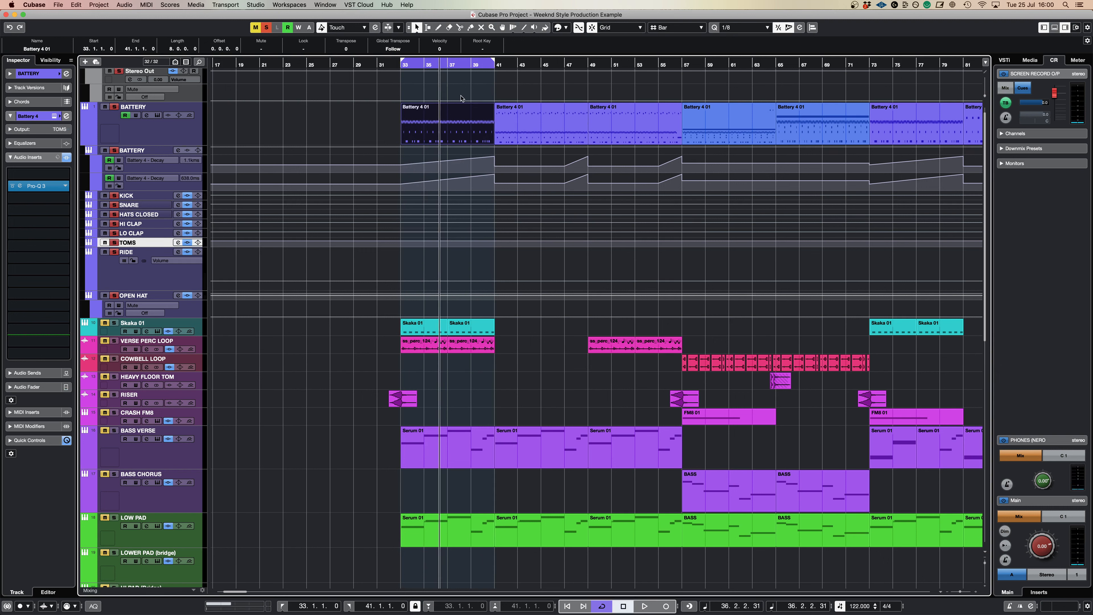
left_click(494, 66)
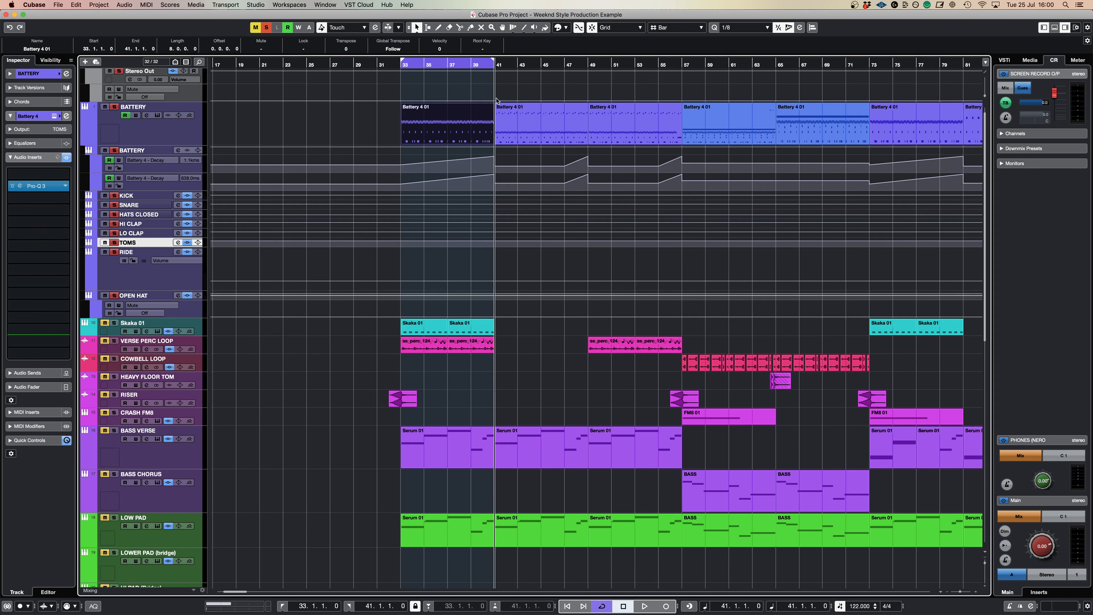
left_click(512, 131)
key("p")
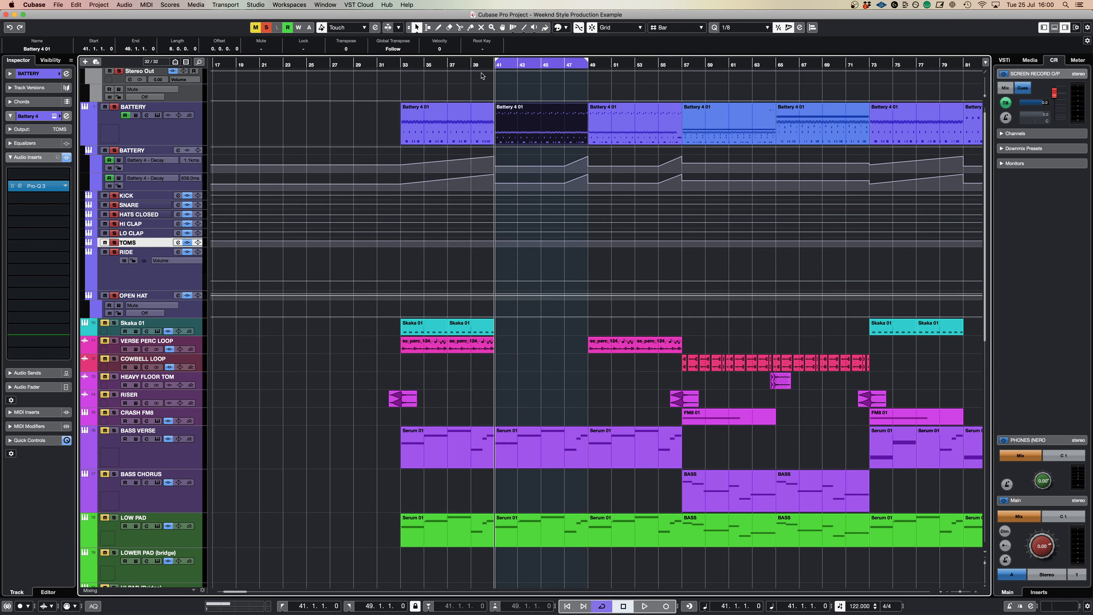
left_click(492, 135)
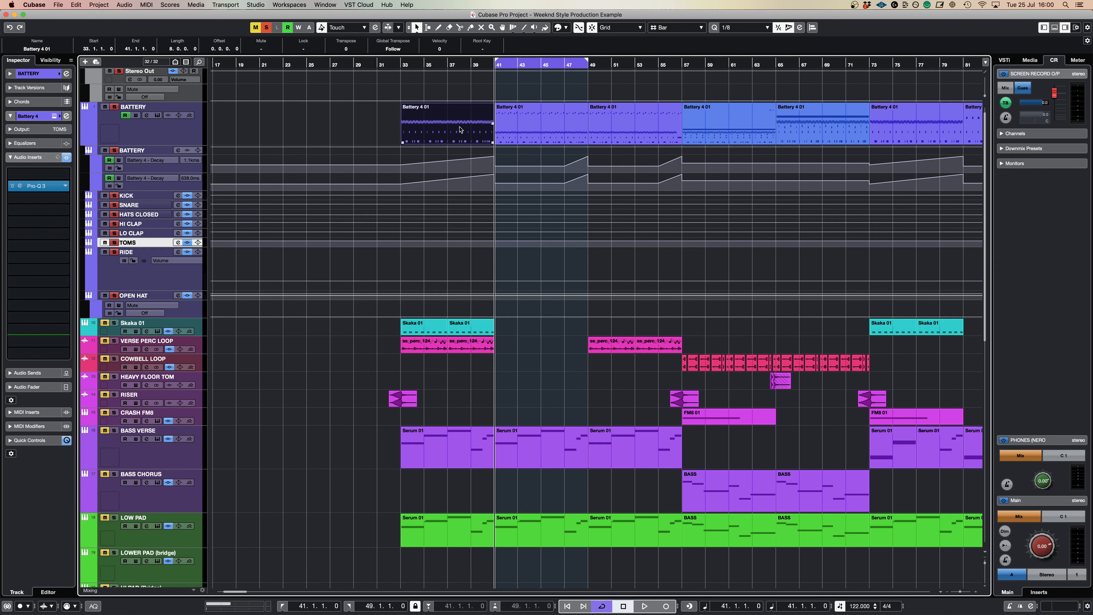
left_click(515, 123)
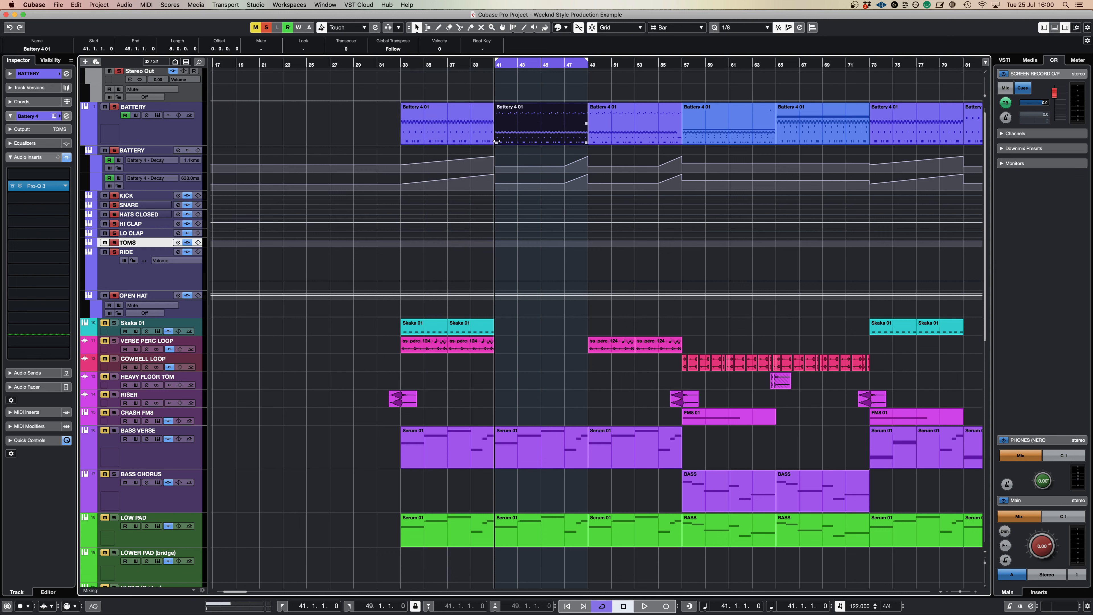
- Play the section from bar 41 while examining the TOMS channel's Pro-Q 3 curve, and close the EQ window
key("space")
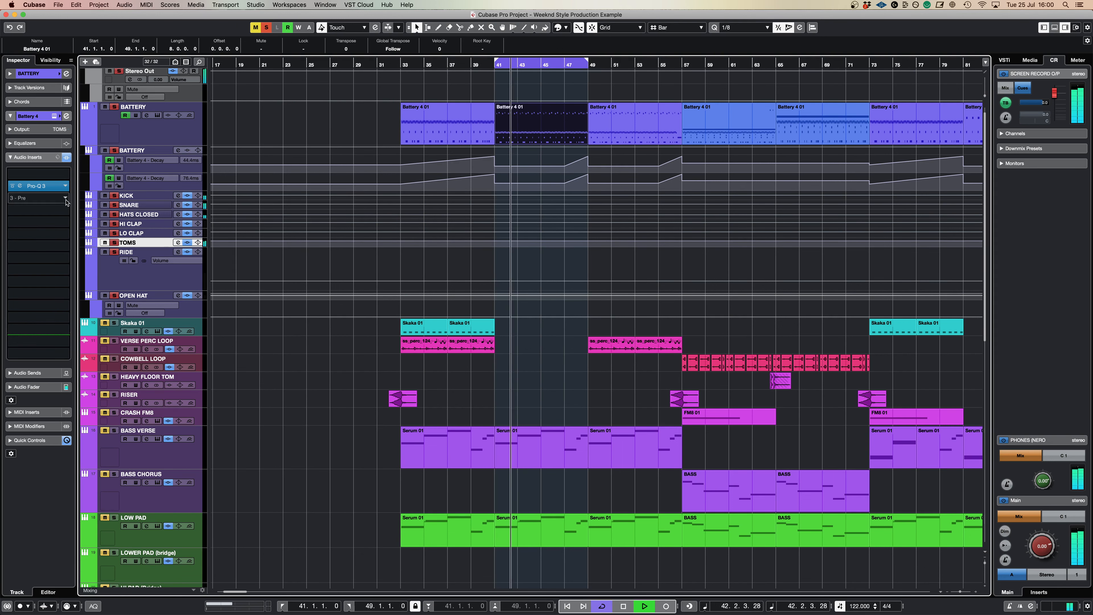
left_click(41, 186)
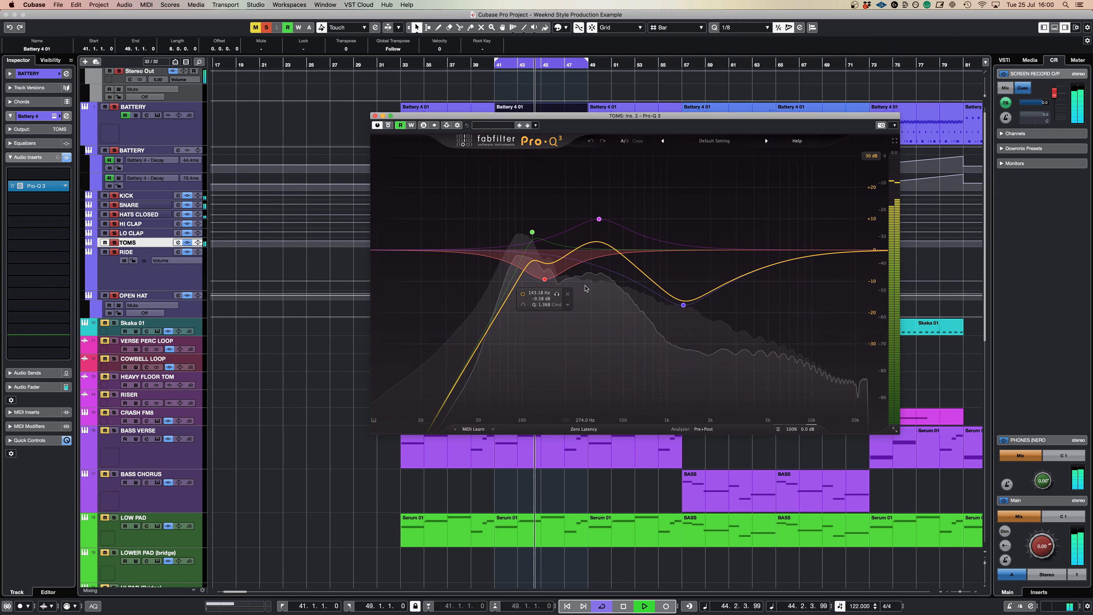
left_click(375, 115)
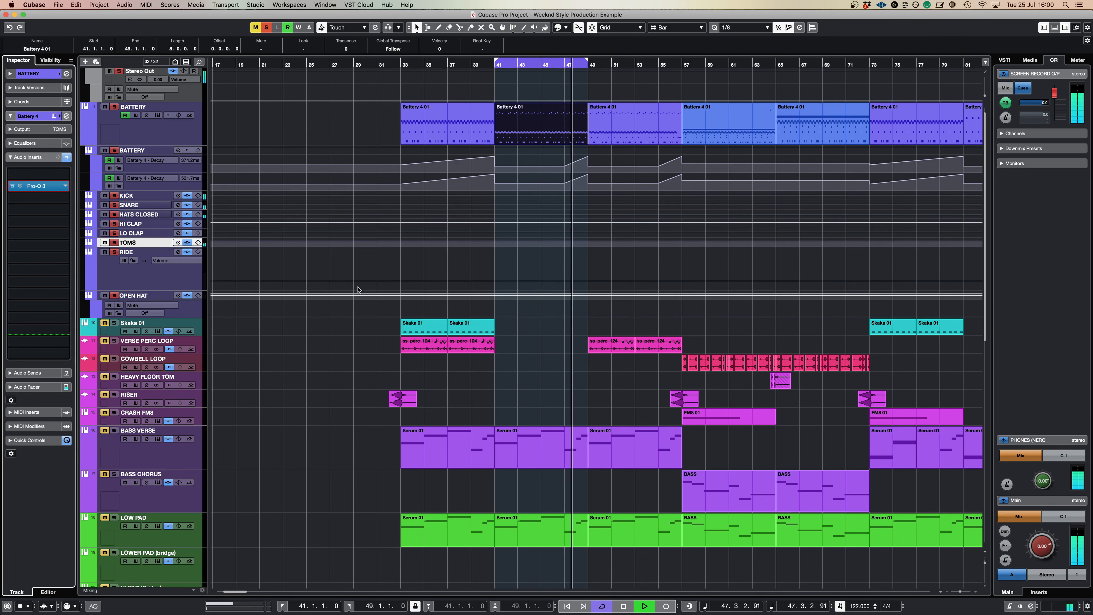
- Set the cycle range around the first Battery 4 01 part, from bar 33 to bar 41
scroll(342, 326, "down", 2)
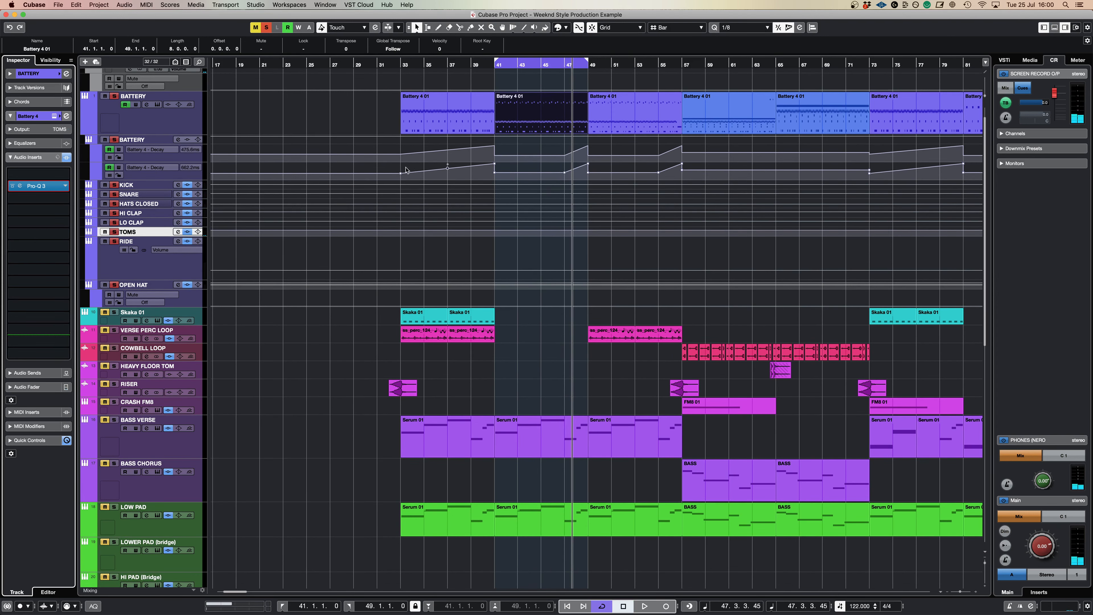
left_click(408, 132)
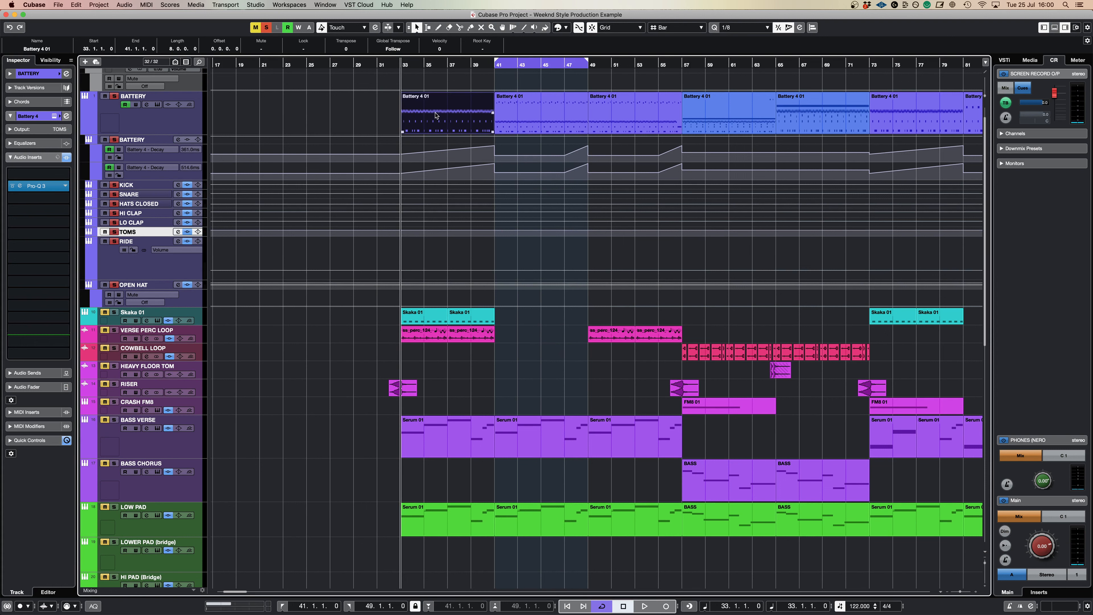
key("p")
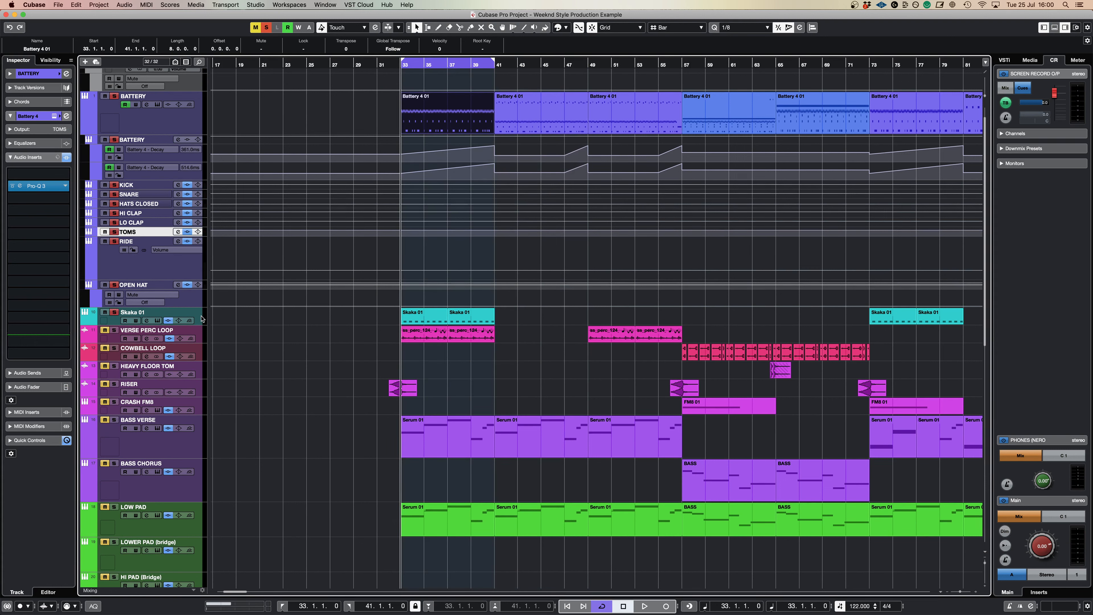
- Select the Skaka 01 track, toggle its inserts bypass off and on, and play the section with the Skaka instrument open
left_click(202, 318)
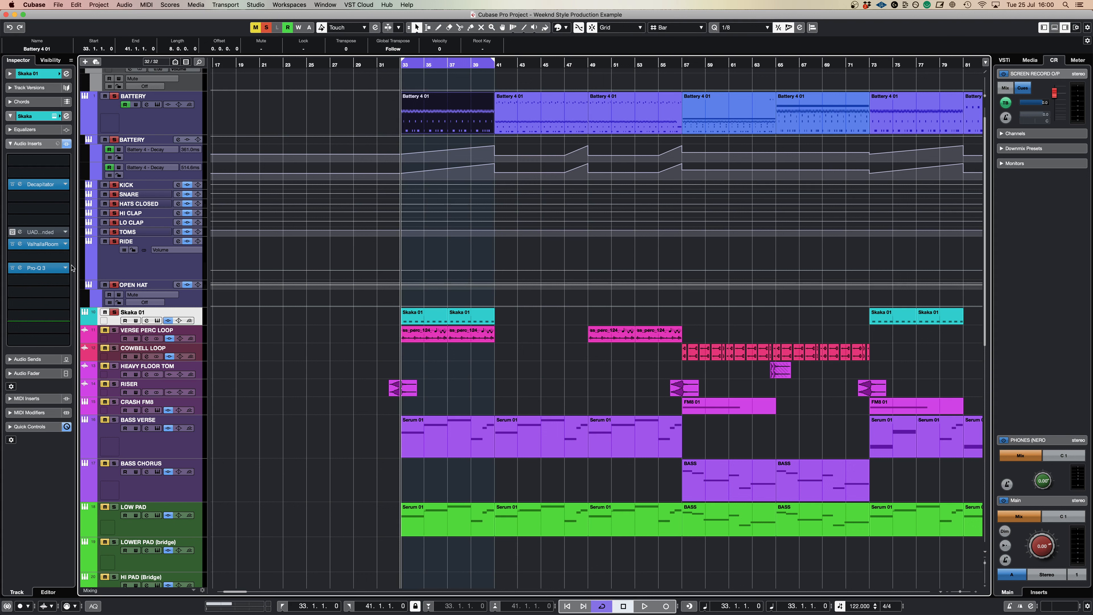
left_click(67, 145)
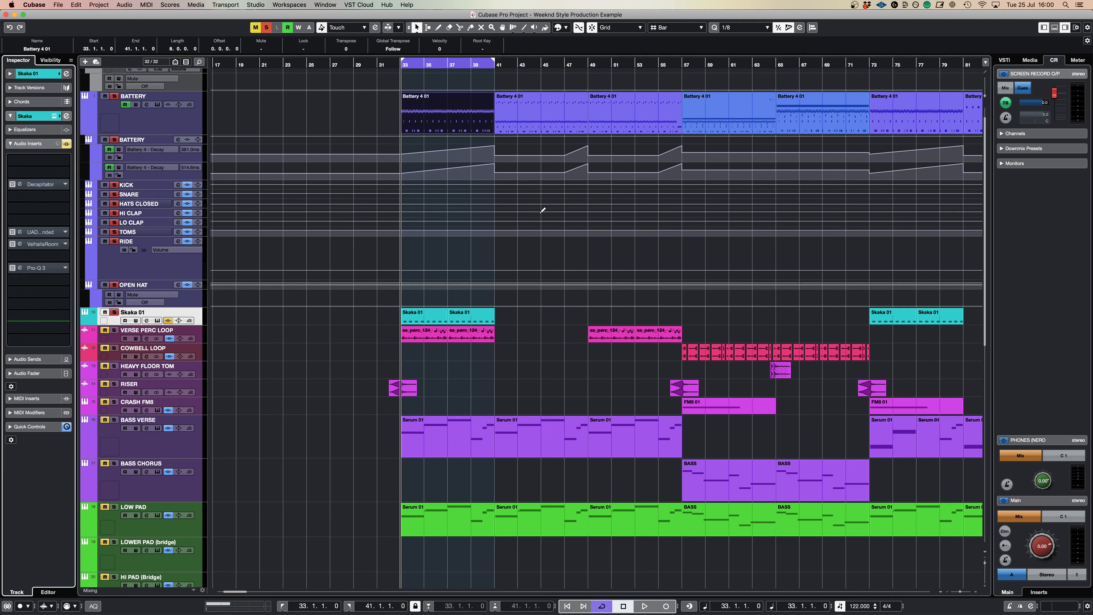
left_click(66, 145)
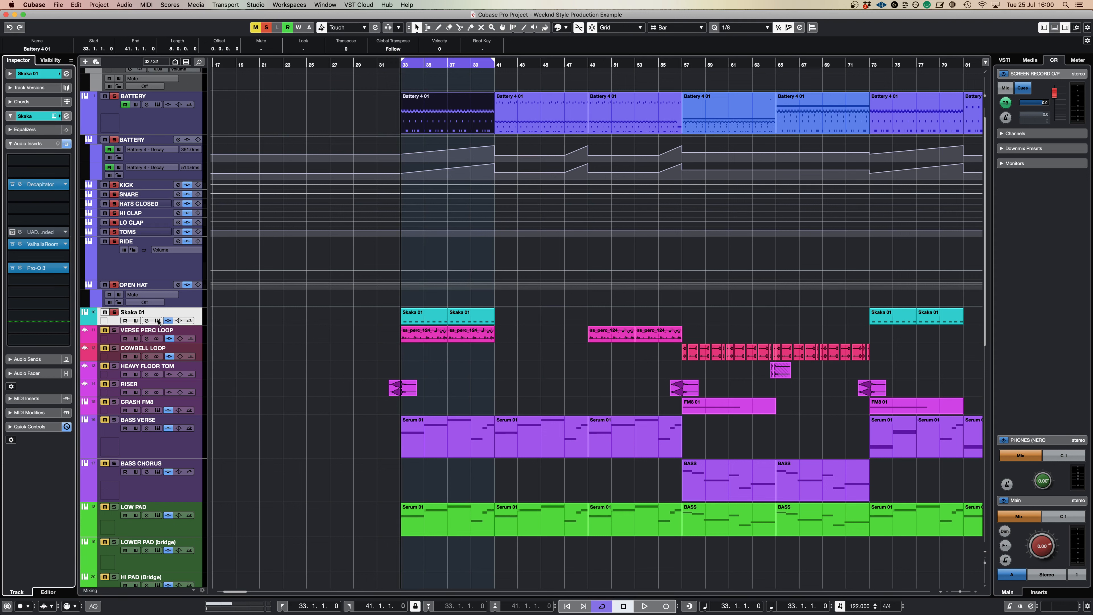
left_click(157, 321)
key("space")
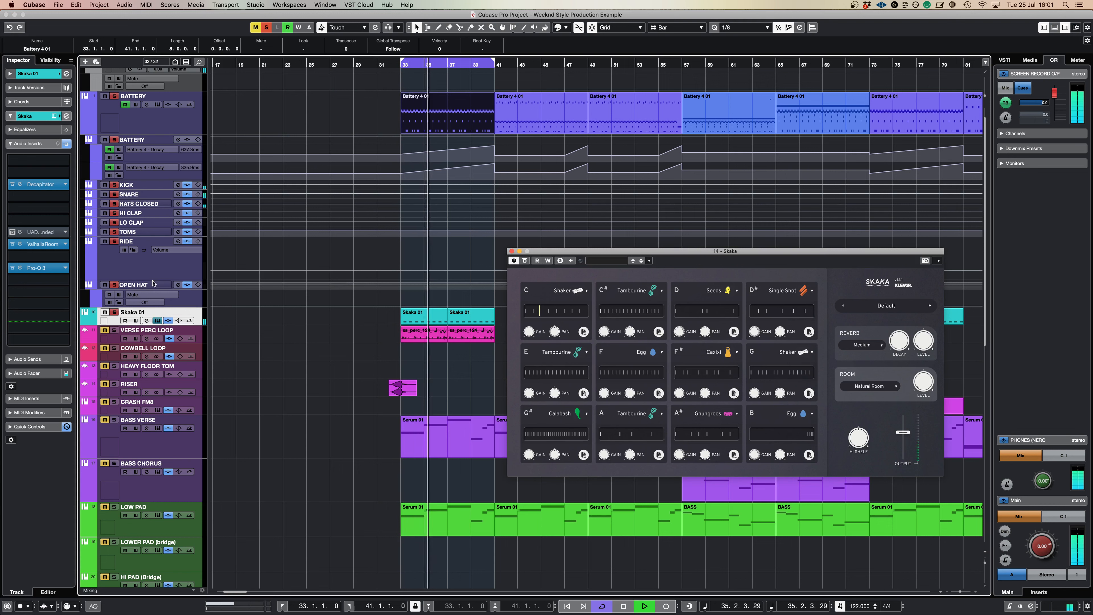
- Examine the Skaka 01 track's Decapitator, ValhallaRoom and Pro-Q 3 inserts during playback, closing each window
left_click(36, 187)
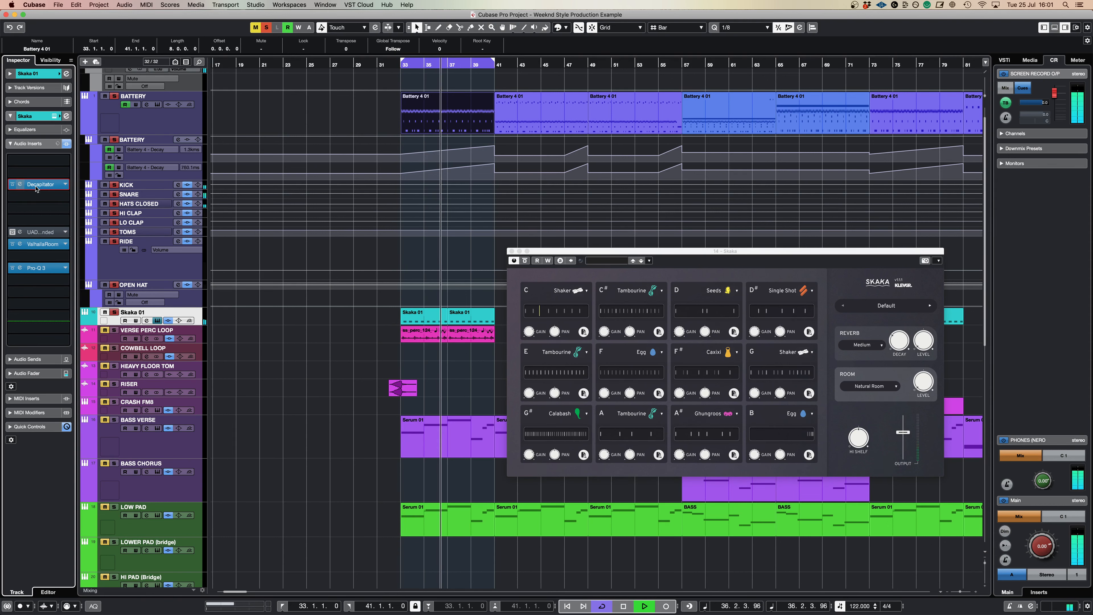
left_click(36, 189)
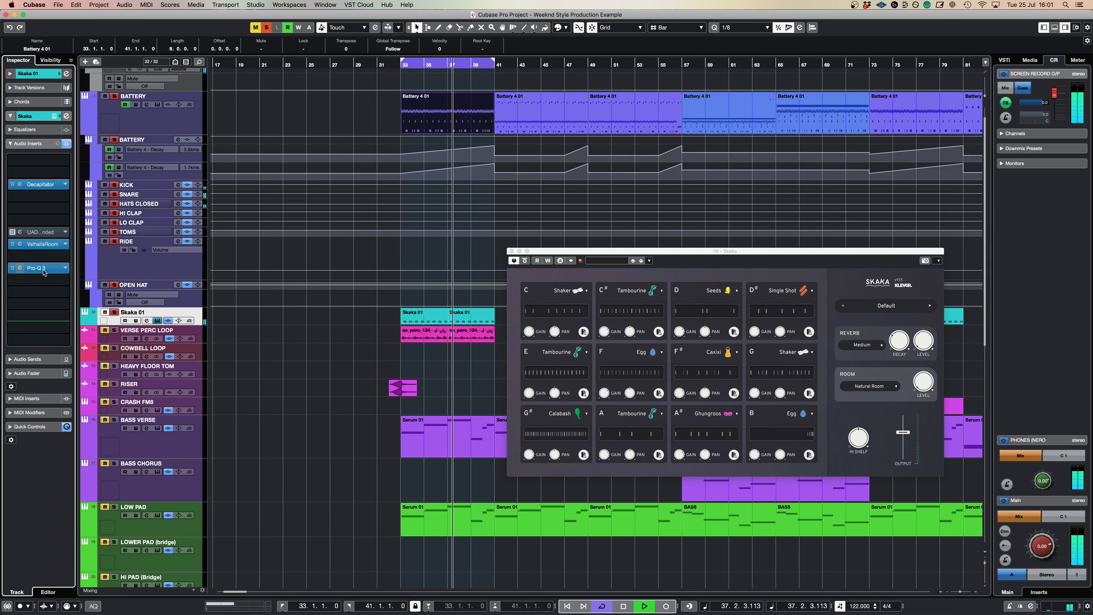
left_click(45, 245)
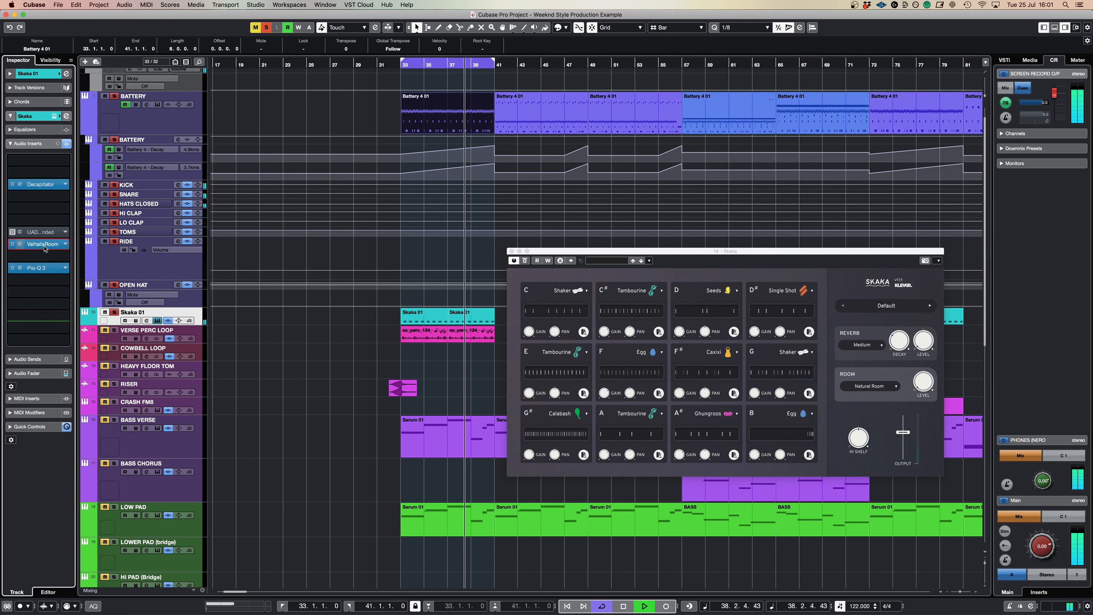
left_click(44, 269)
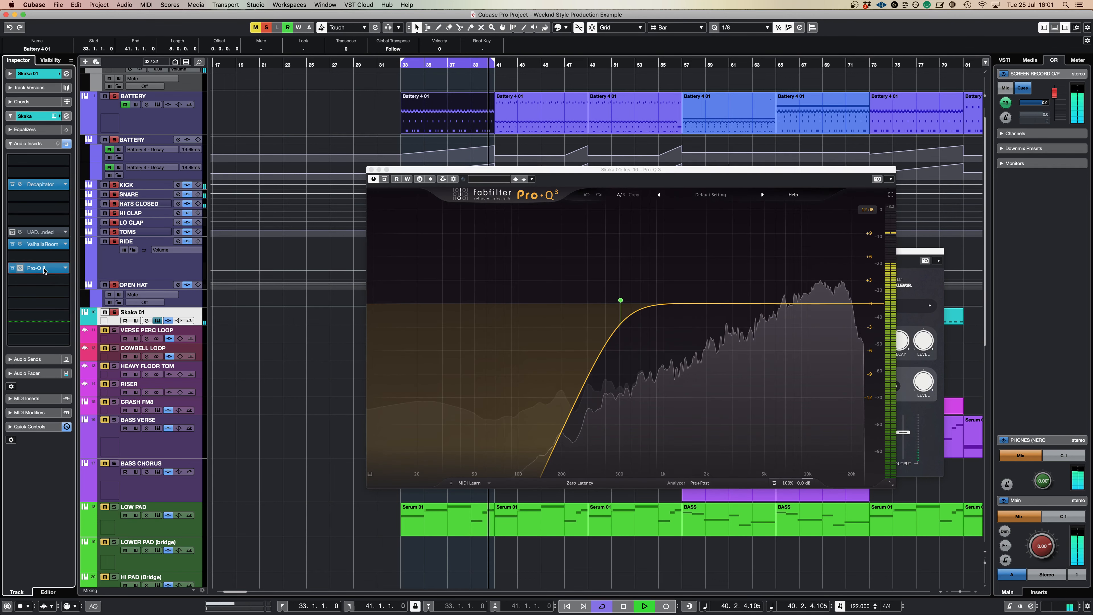
left_click(44, 268)
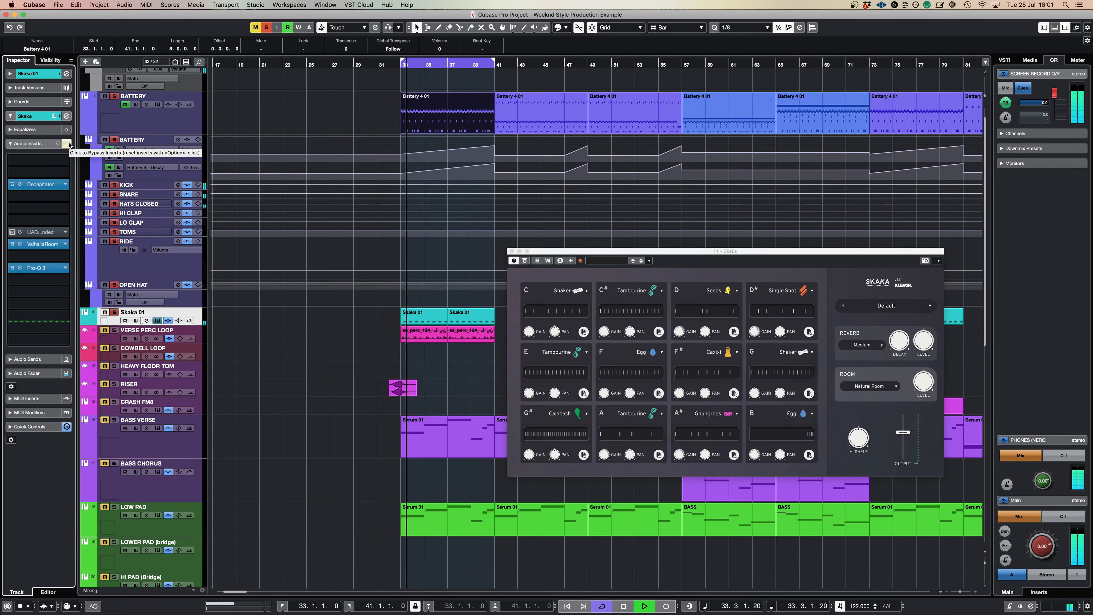
- Compare the Skaka 01 percussion with all its audio inserts bypassed and active during playback
left_click(66, 143)
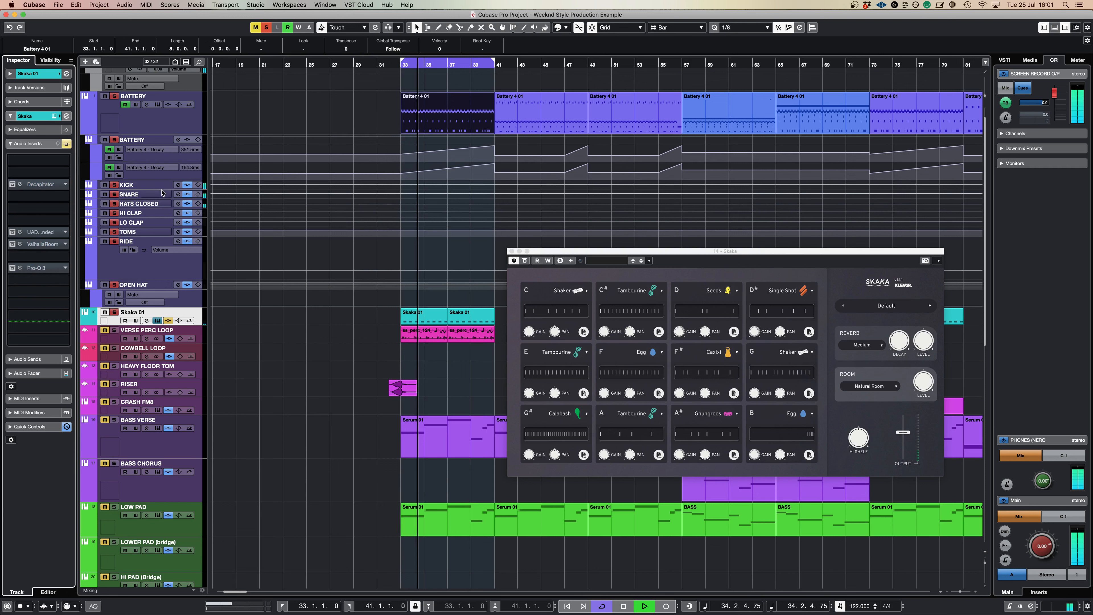
left_click(67, 144)
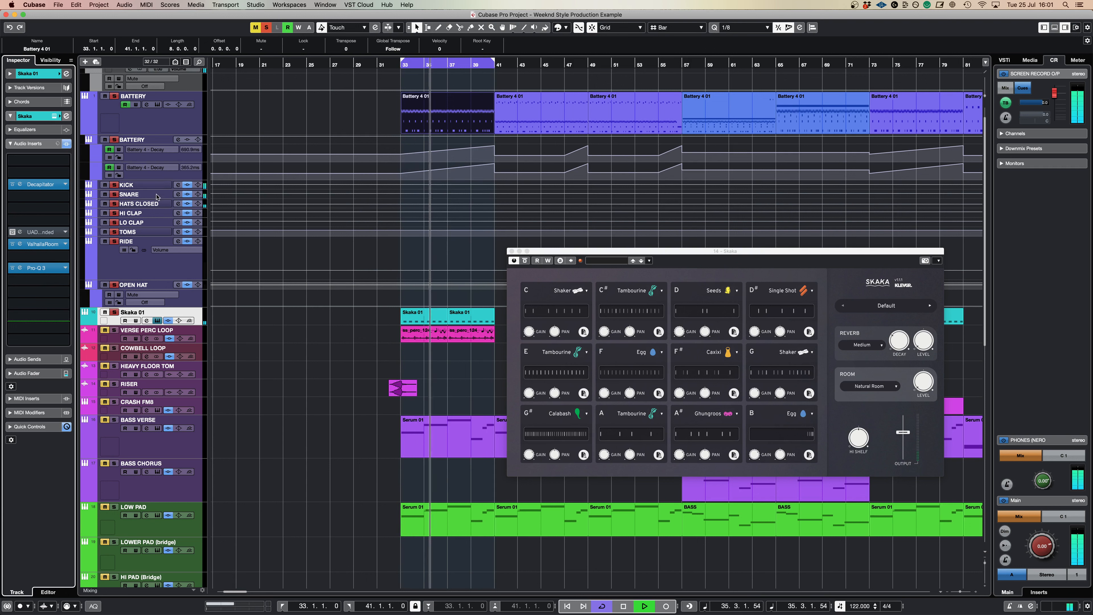
left_click(318, 290)
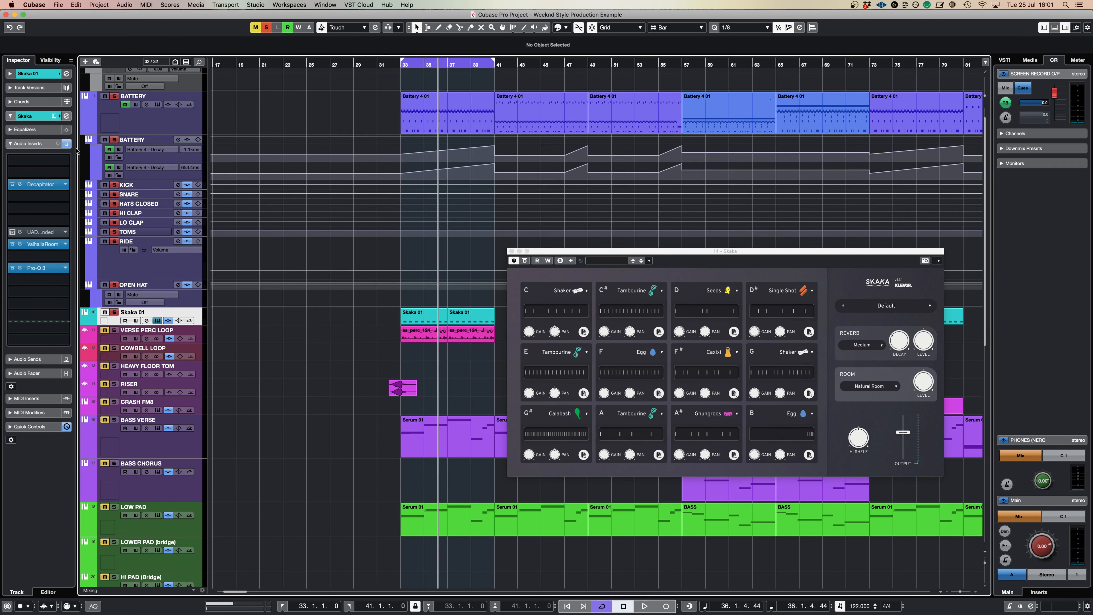
left_click(66, 144)
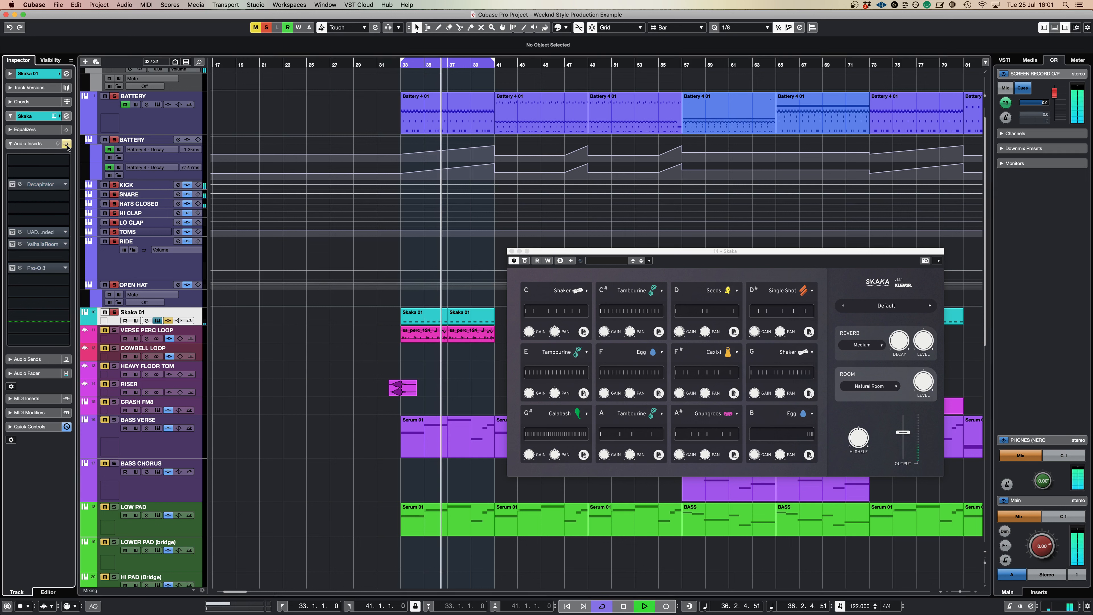
left_click(67, 144)
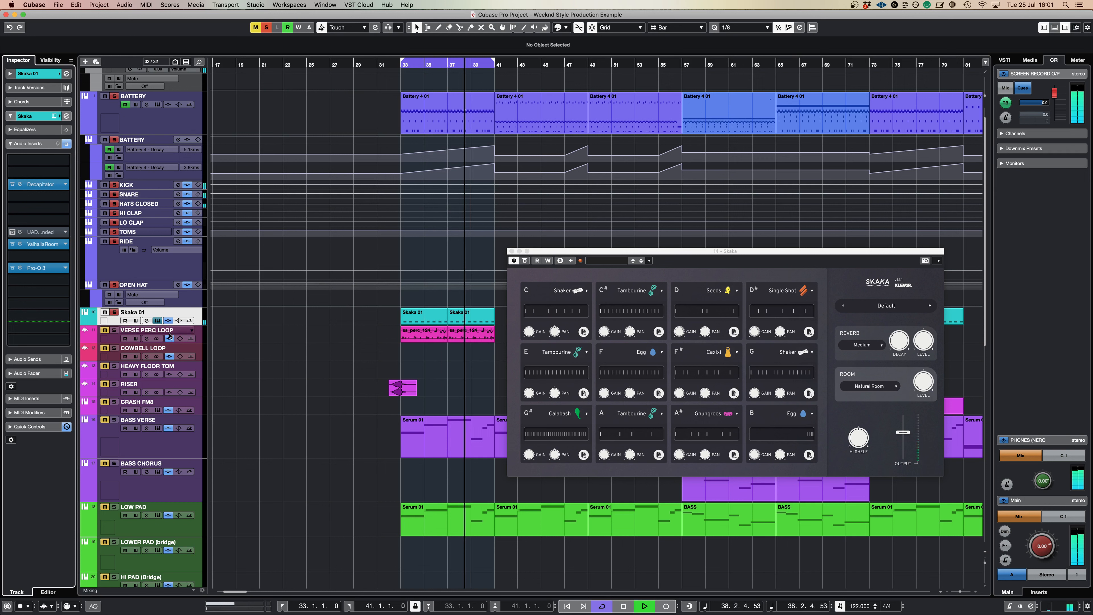
- Play the VERSE PERC LOOP track while examining its Compressor and Pro-Q 3 settings, and close the EQ window
left_click(201, 336)
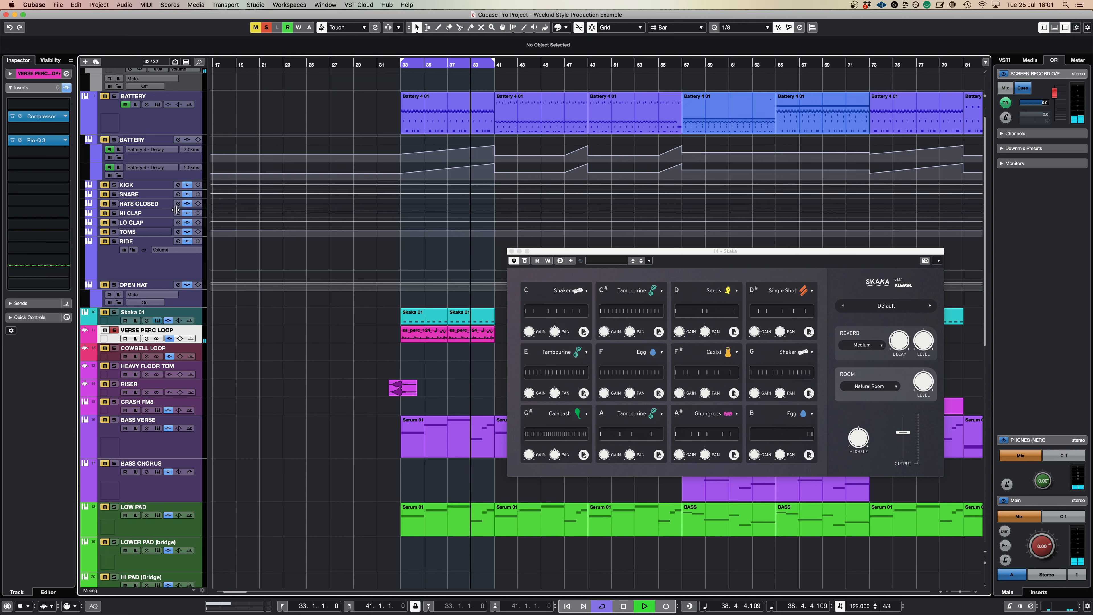
left_click(42, 116)
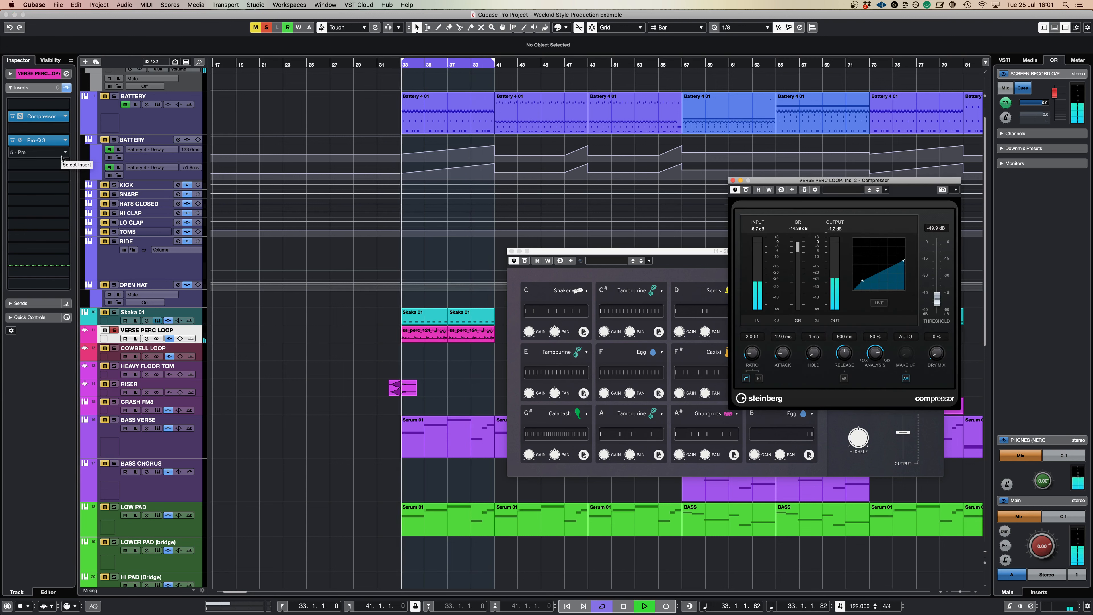
left_click(56, 143)
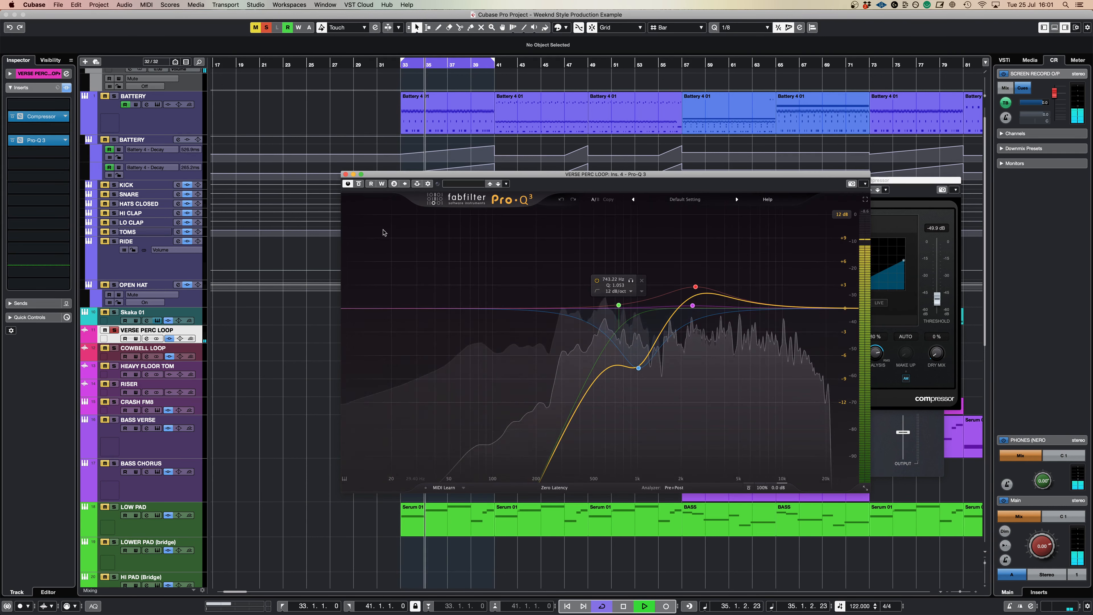
left_click(346, 174)
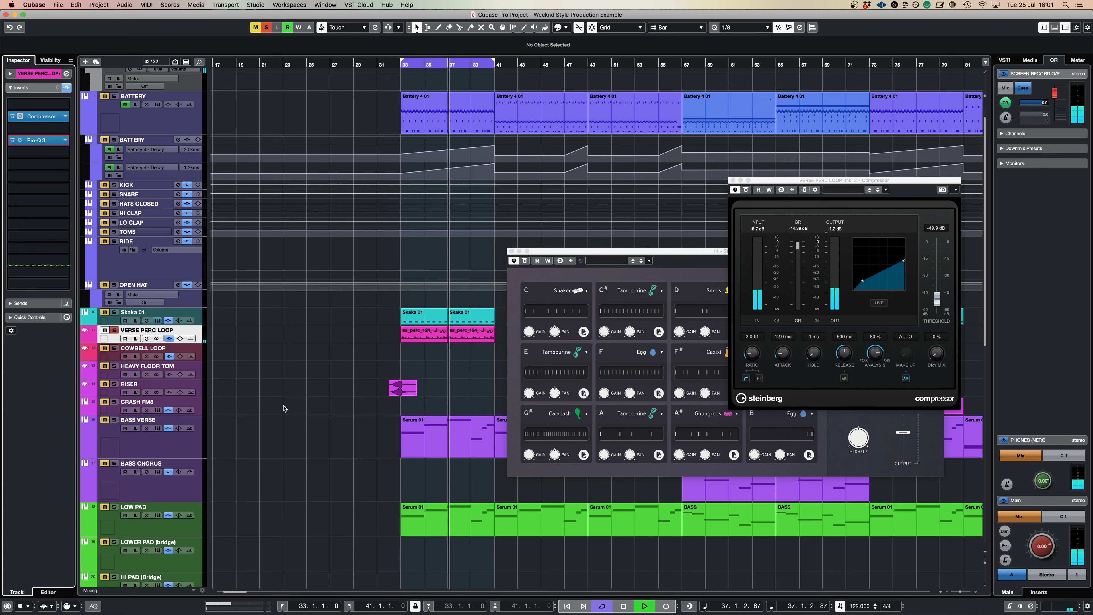
- Open the DRUMS group's I Heart NY compressor and audition its parallel signal soloed, ending with the solo off
scroll(151, 517, "down", 10)
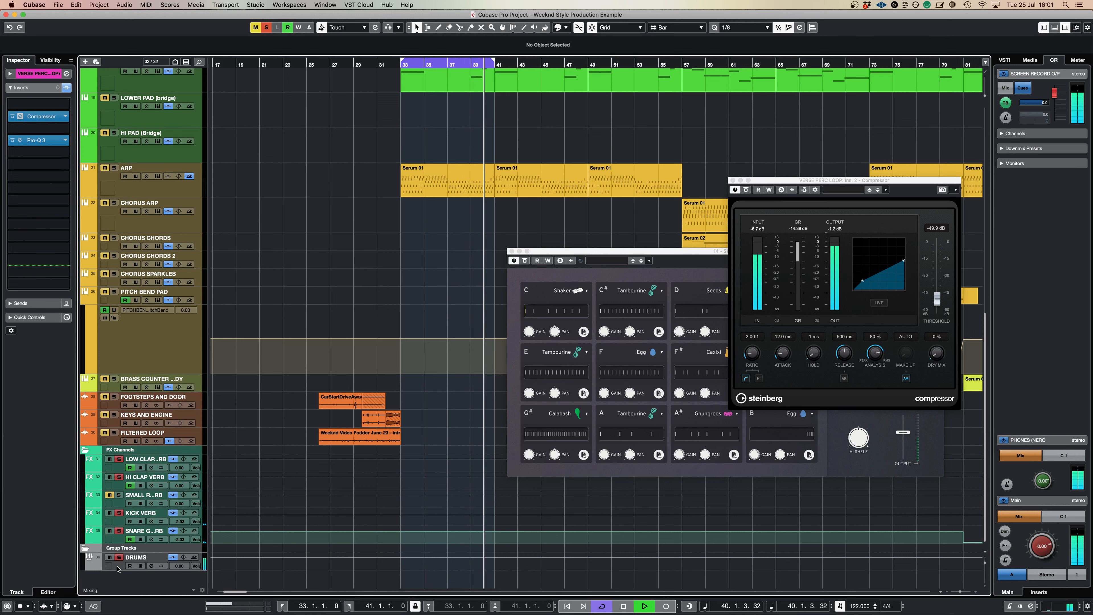
left_click(151, 558)
left_click(20, 130)
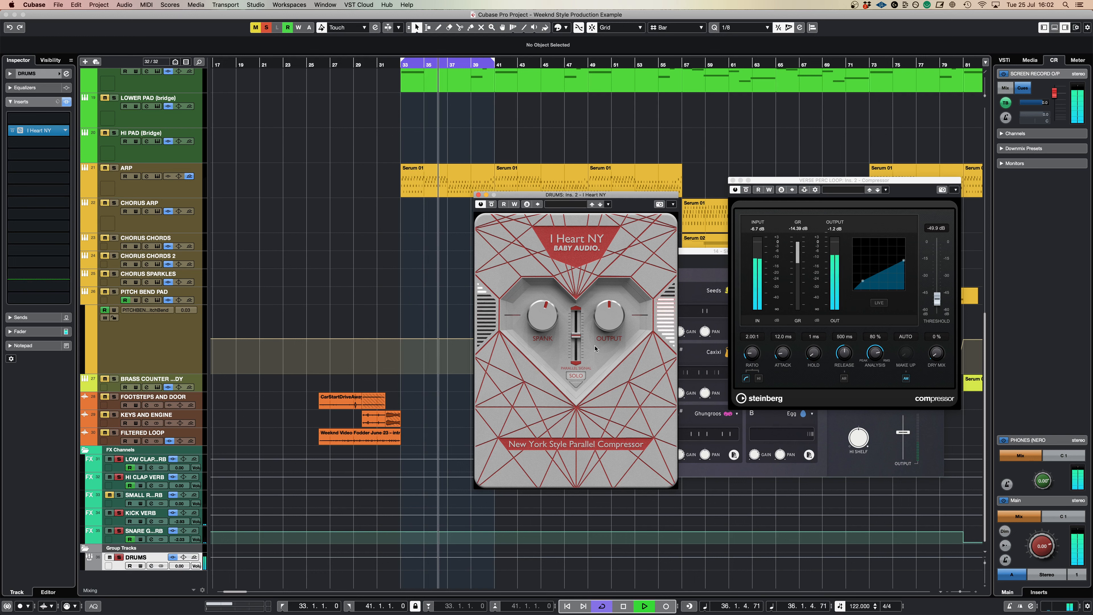
left_click(576, 376)
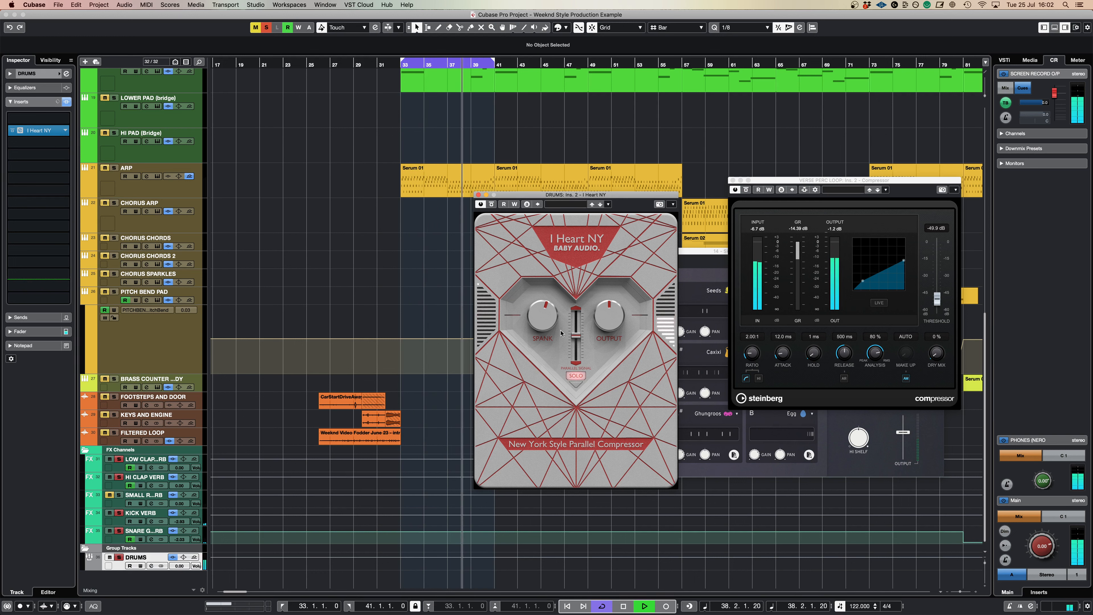
left_click(580, 377)
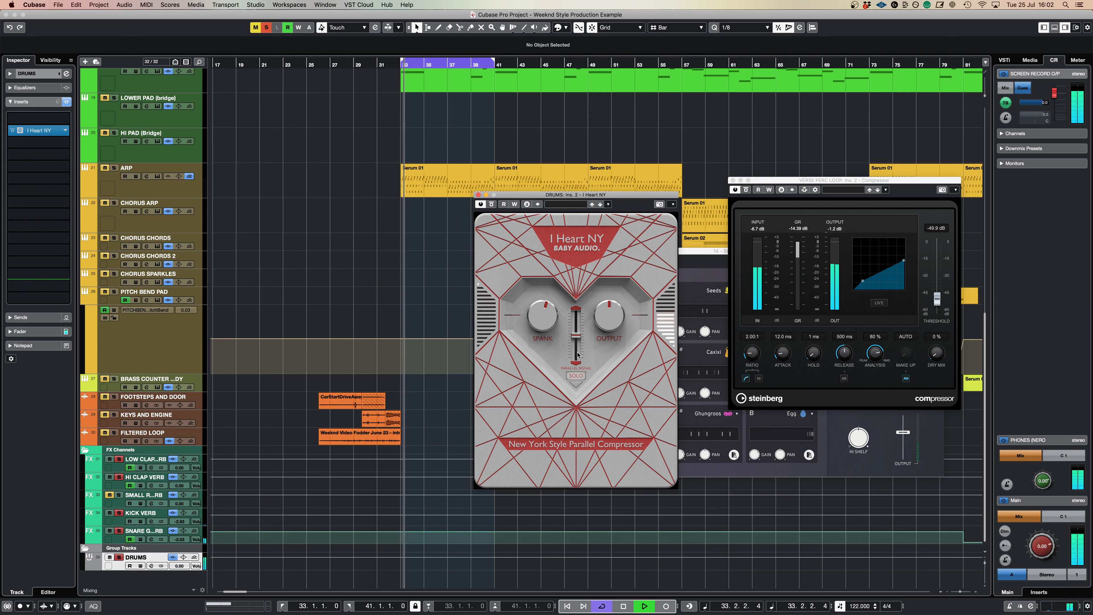
- Play the drums with I Heart NY bypassed and active, and close the I Heart NY, Compressor and Skaka windows
left_click(491, 205)
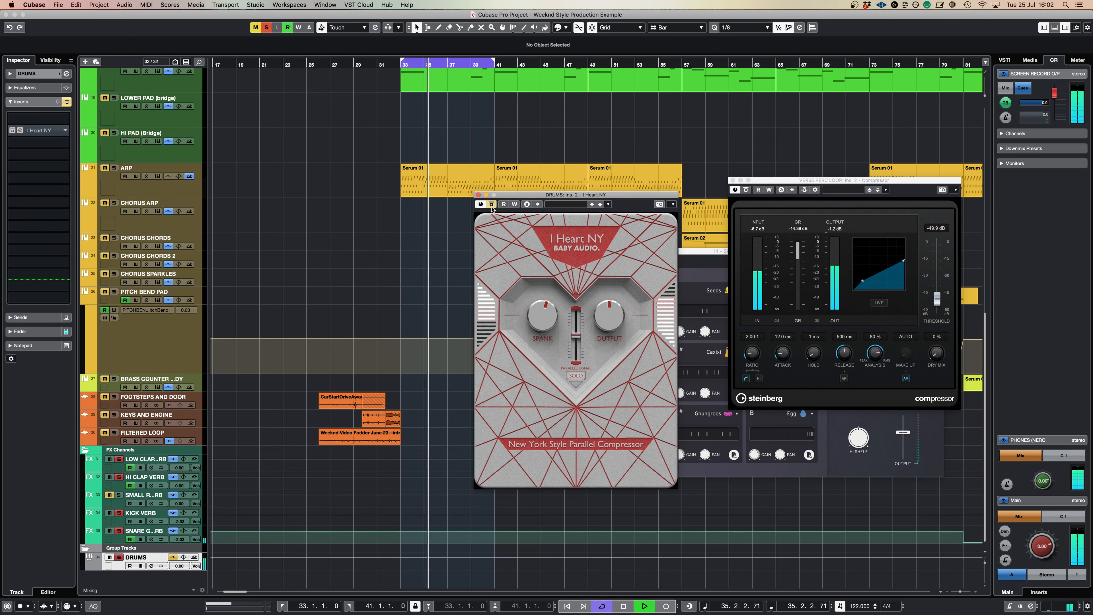
left_click(492, 204)
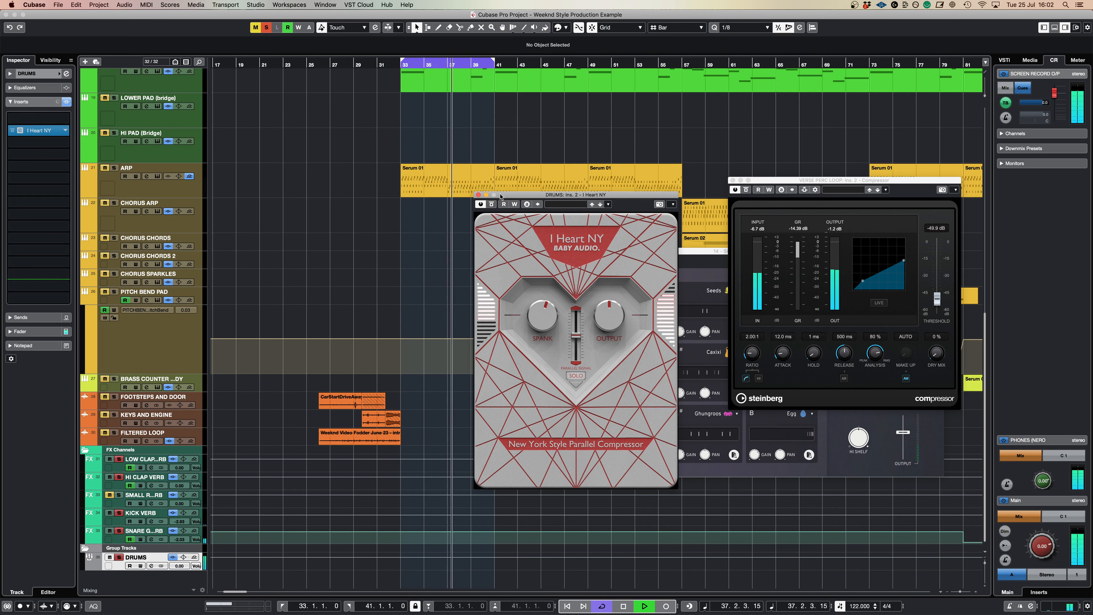
left_click_drag(504, 198, 495, 195)
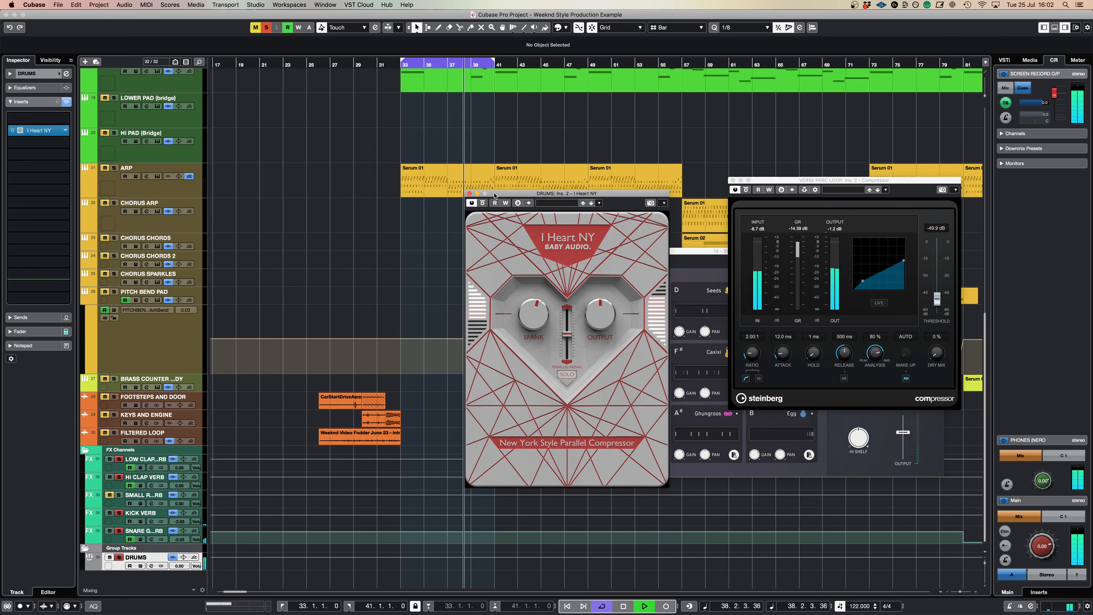
left_click(469, 194)
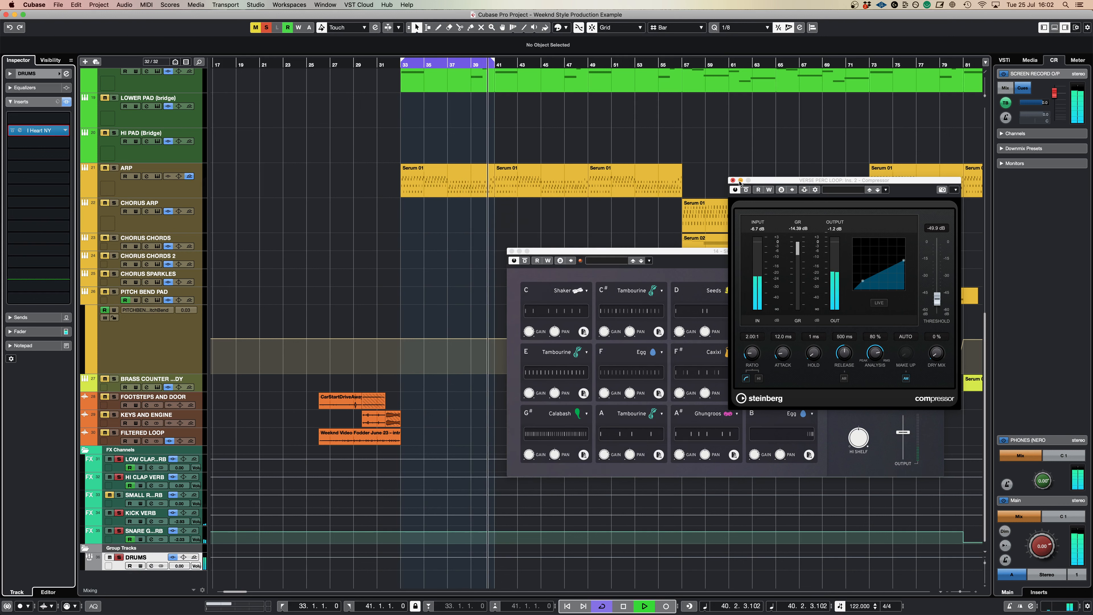
left_click(733, 181)
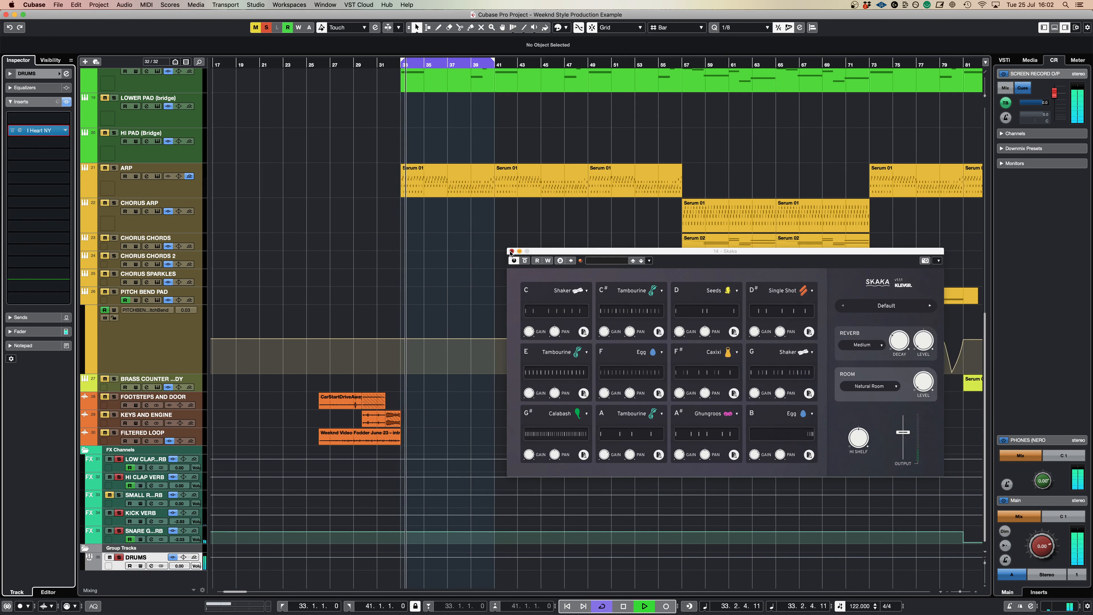
left_click(512, 251)
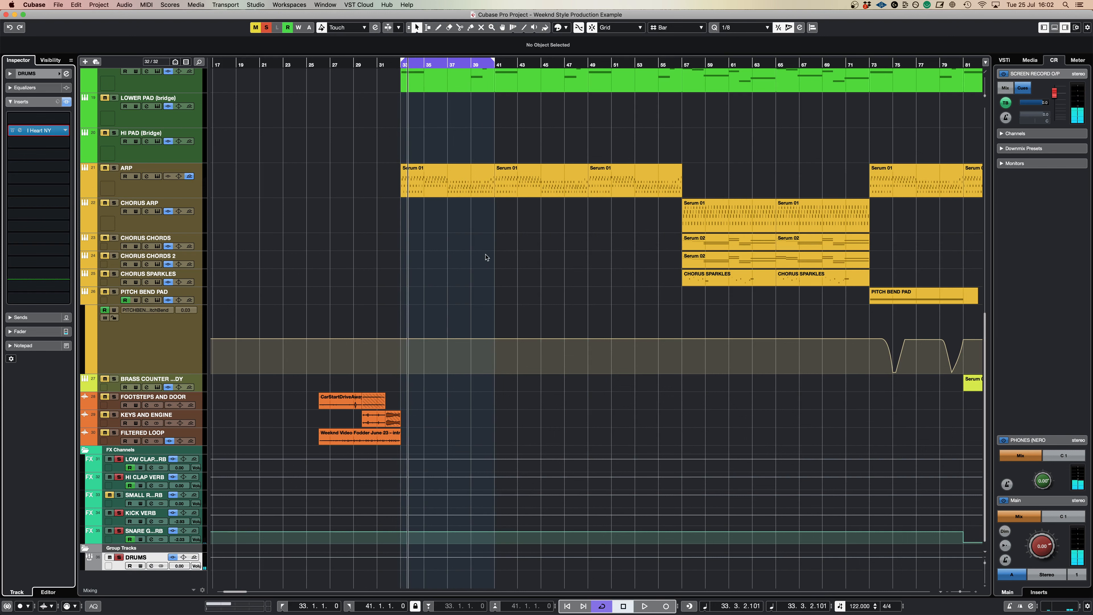
- Select the BASS VERSE track, open its Serum instrument and move the window clear of the verse section's end
scroll(390, 397, "up", 6)
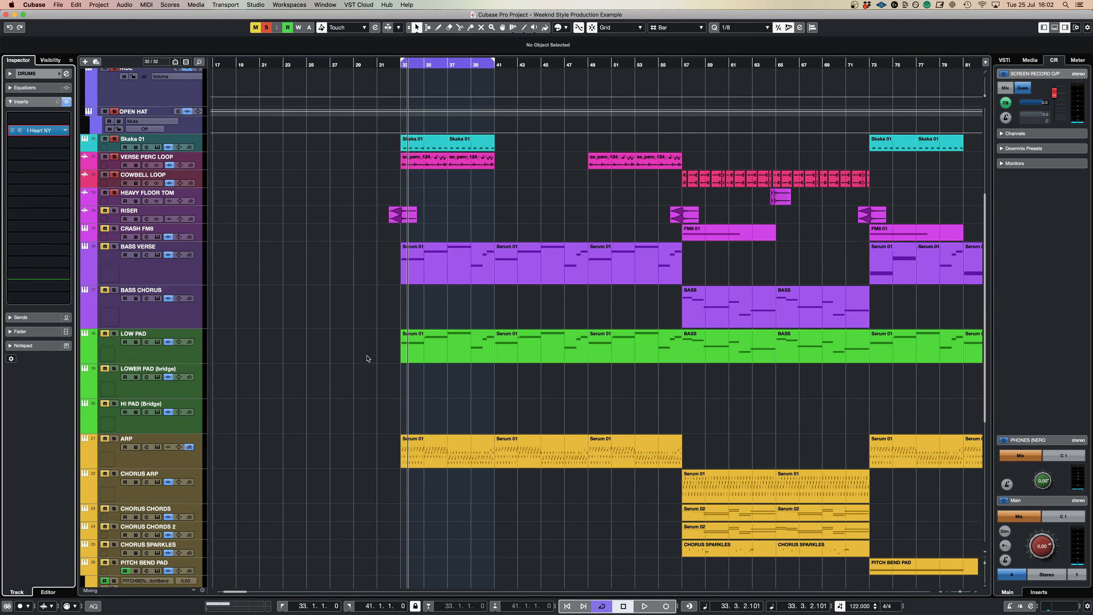
left_click(158, 272)
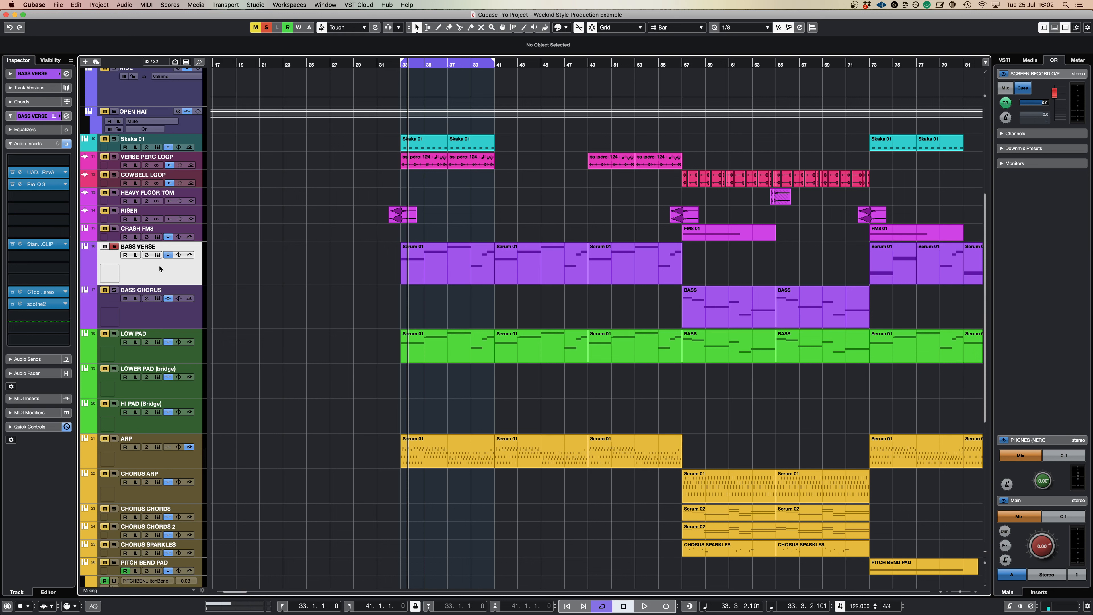
left_click(158, 254)
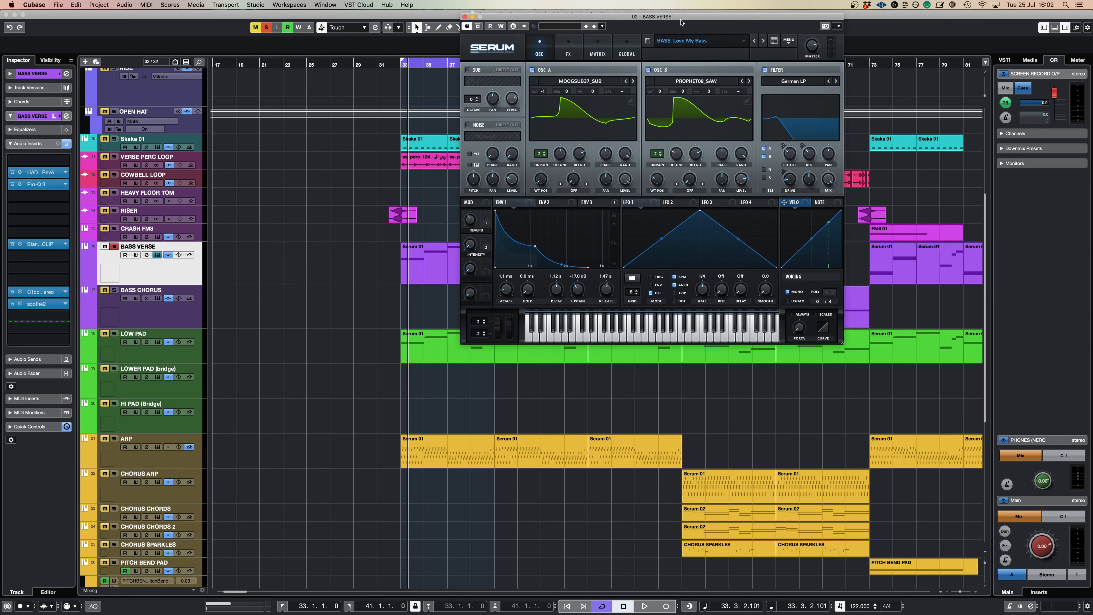
left_click_drag(681, 23, 535, 3)
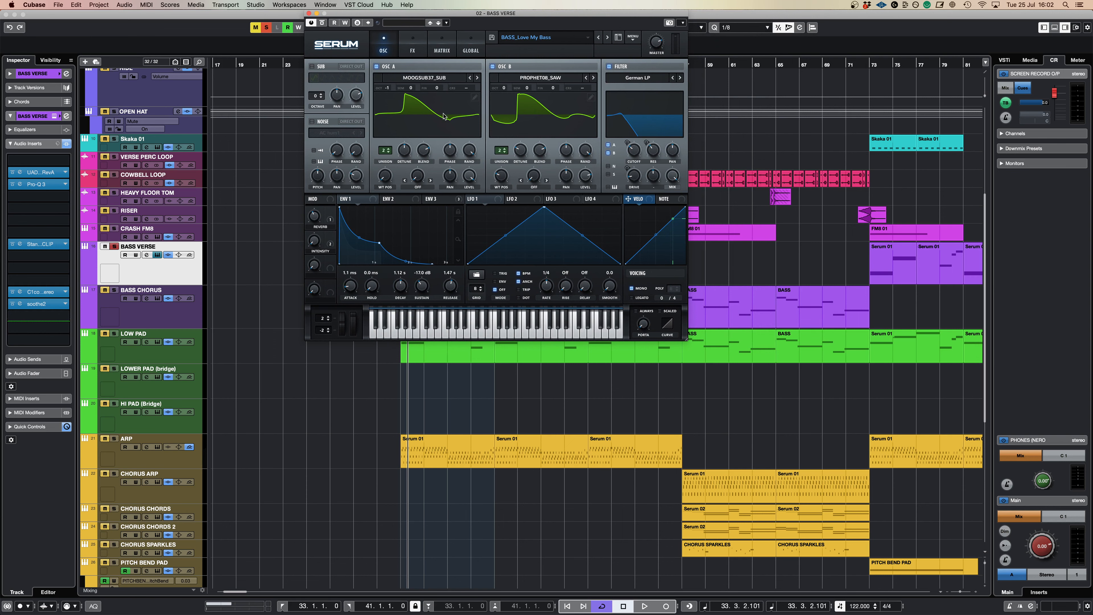
- Play the BASS VERSE track from the start of the verse, with its Serum window moved clear of the verse parts
left_click_drag(427, 16, 357, 176)
left_click(411, 59)
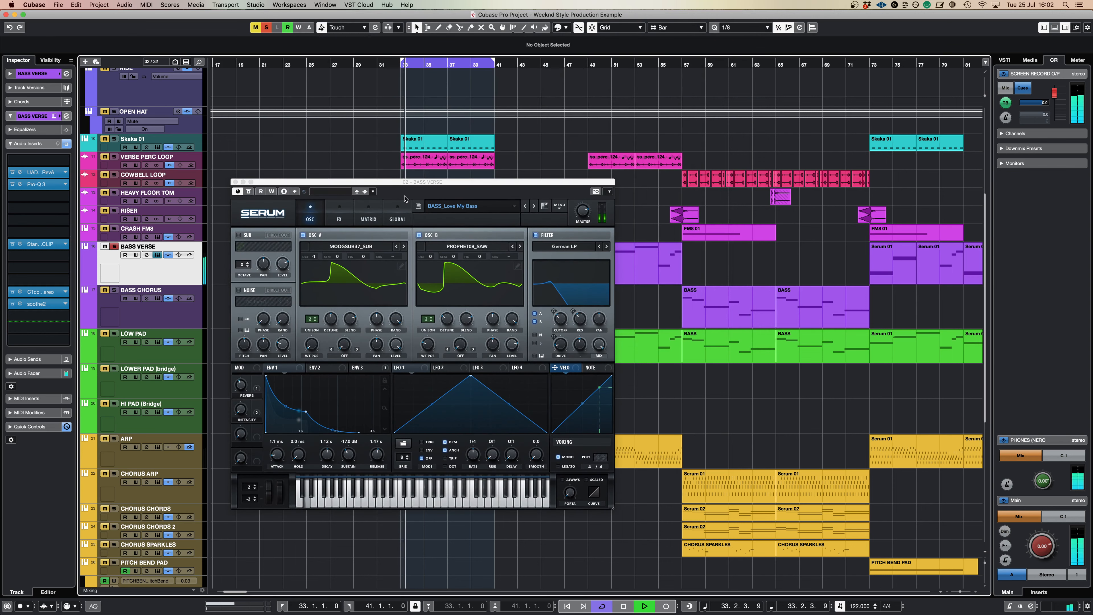
left_click_drag(443, 186, 801, 174)
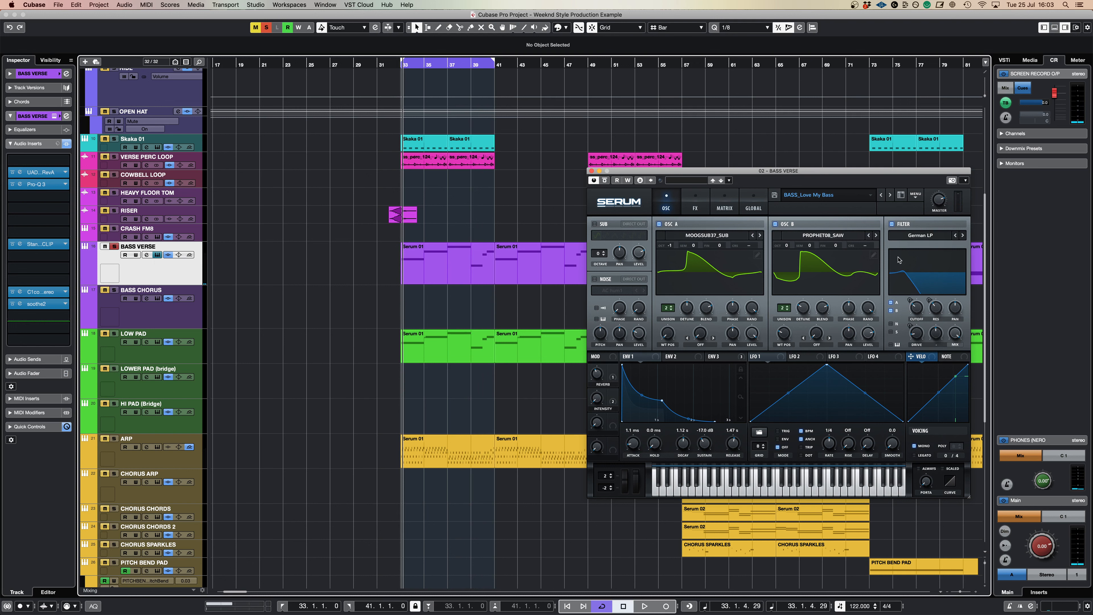
- Open the BASS VERSE track's UAD 1176 Rev A and Pro-Q 3 inserts, arrange both windows in view, and play the bass
left_click(20, 172)
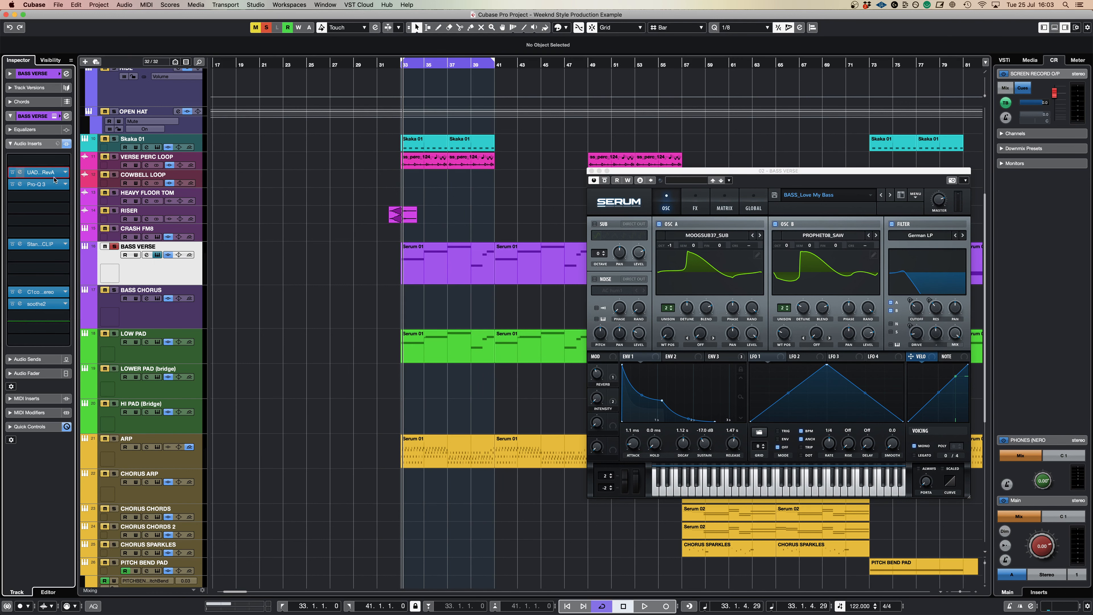
left_click(53, 184)
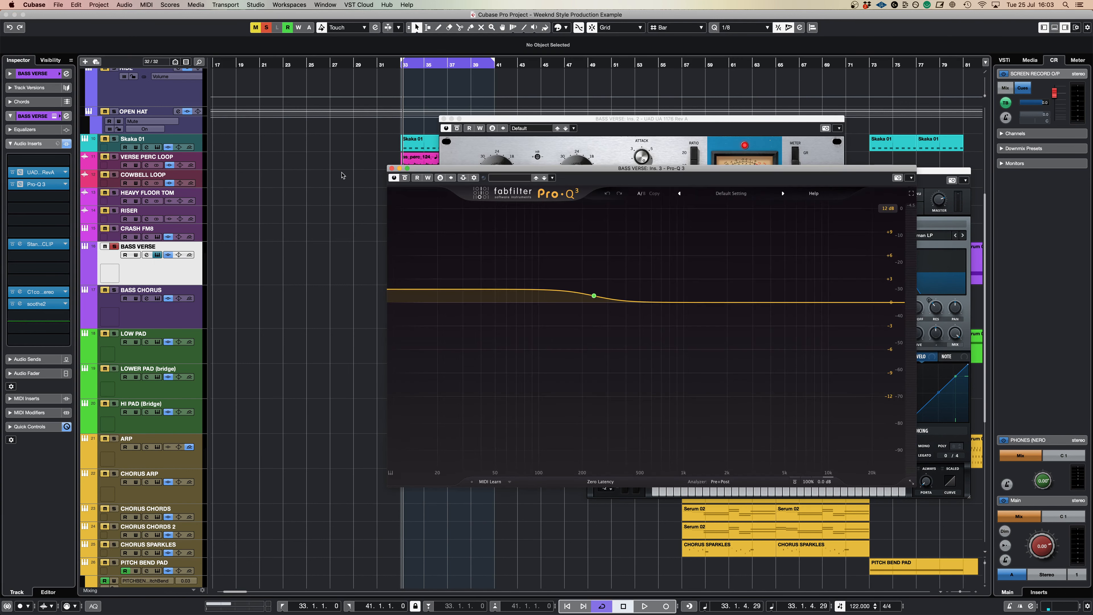
left_click_drag(609, 173, 593, 264)
key("space")
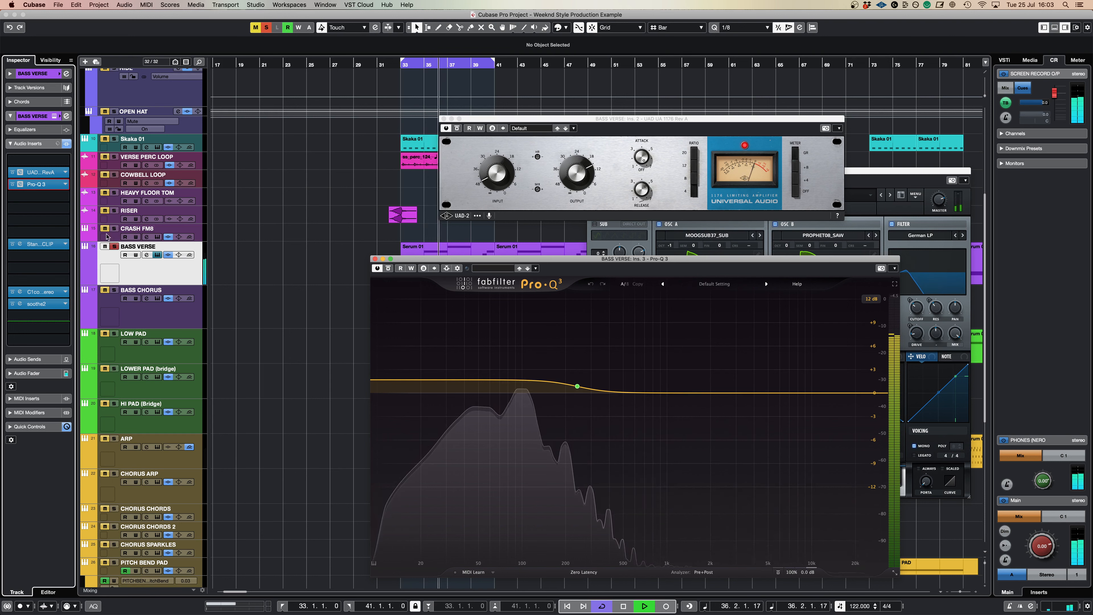
- Examine the bass's StandardCLIP settings, close that window, and open the C1 comp and soothe2 inserts during playback
left_click(57, 245)
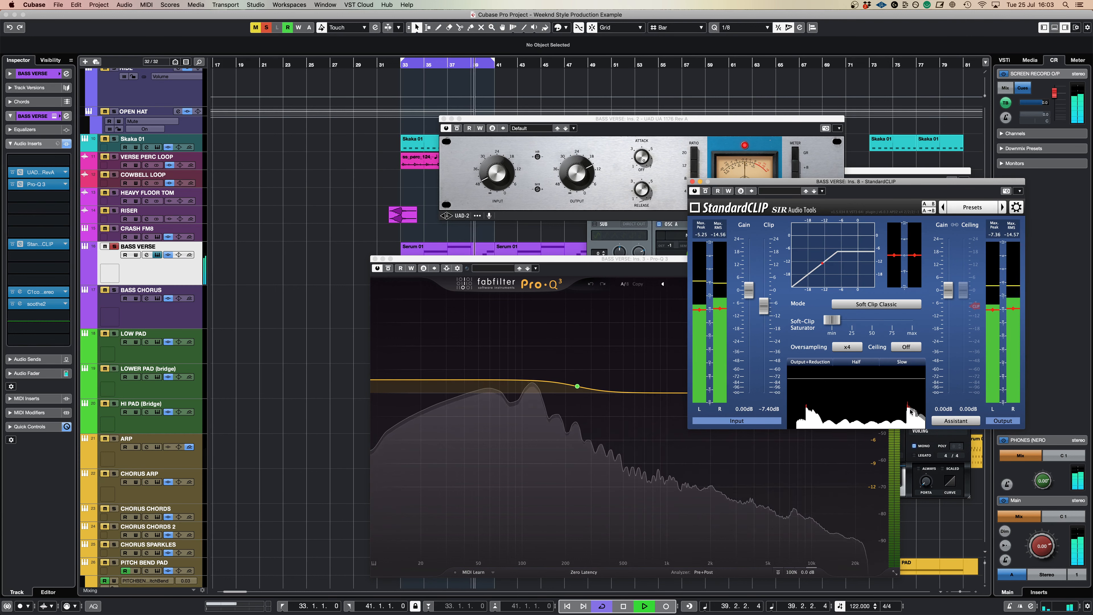
left_click(692, 182)
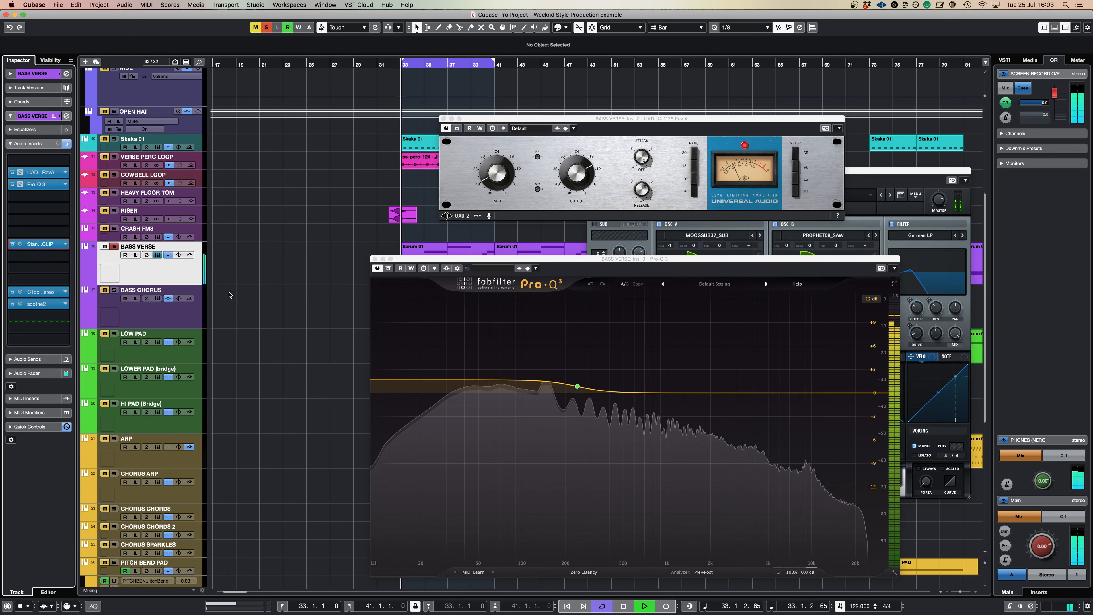
left_click(42, 292)
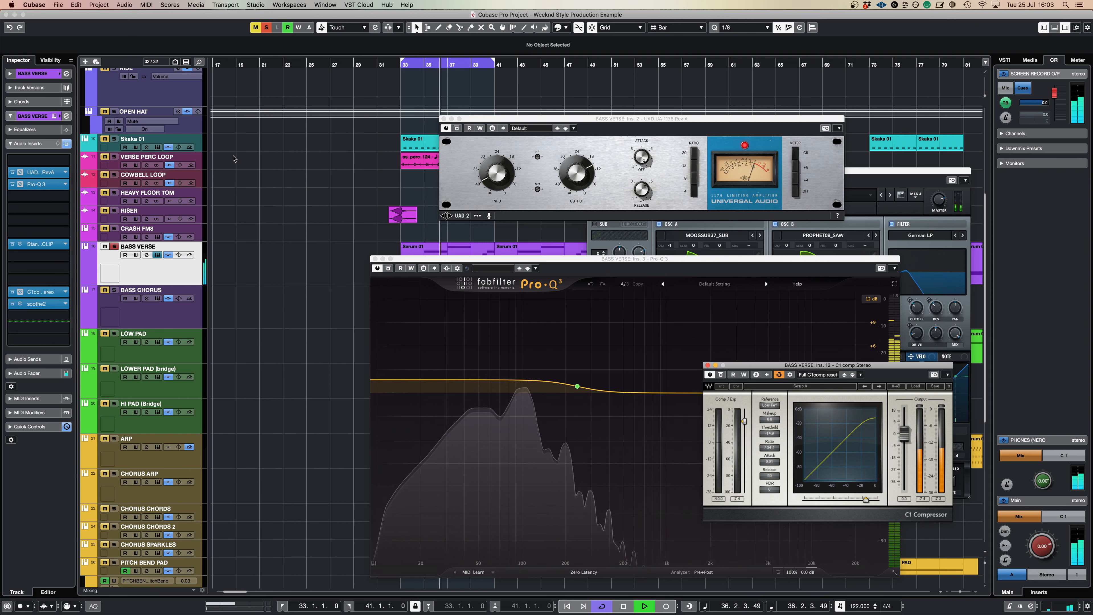
left_click(42, 304)
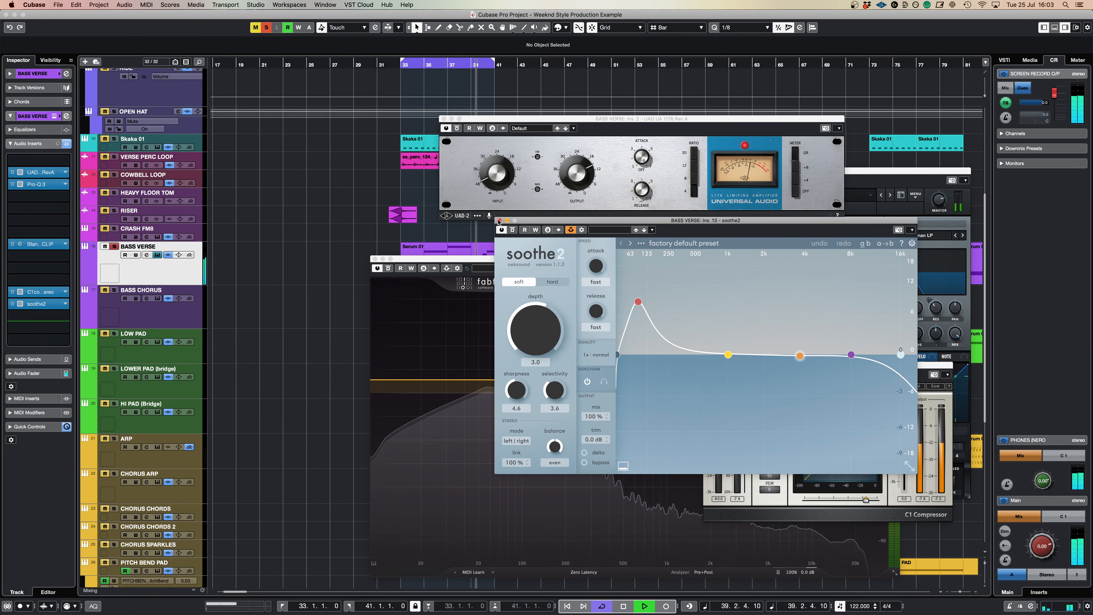
- Solo the KICK together with the bass and examine how soothe2 reacts, with its window moved clear of the C1 compressor
scroll(237, 273, "up", 5)
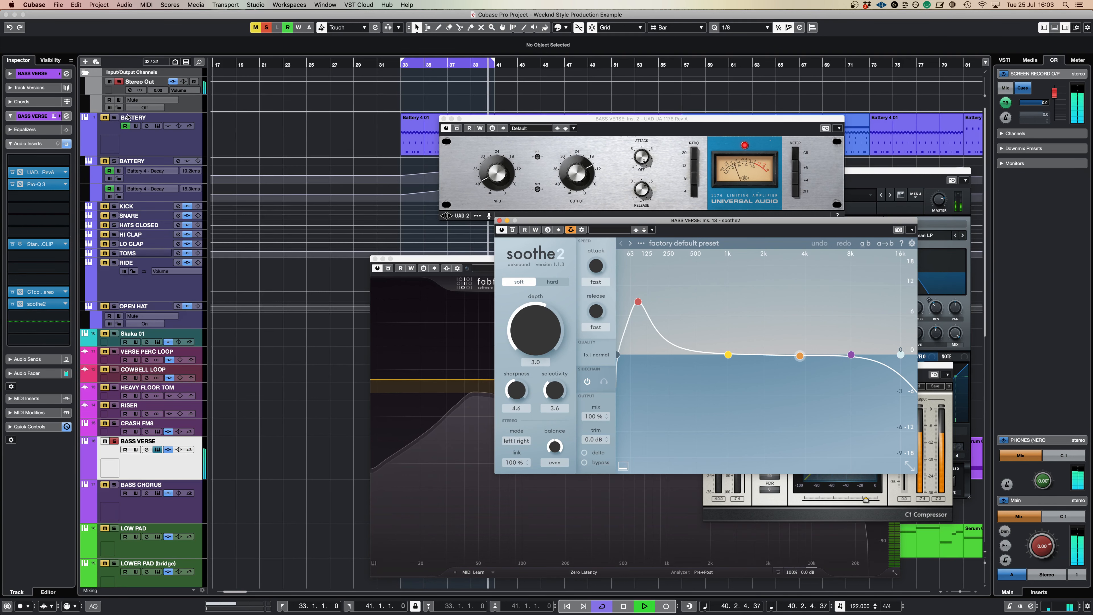
left_click(117, 207)
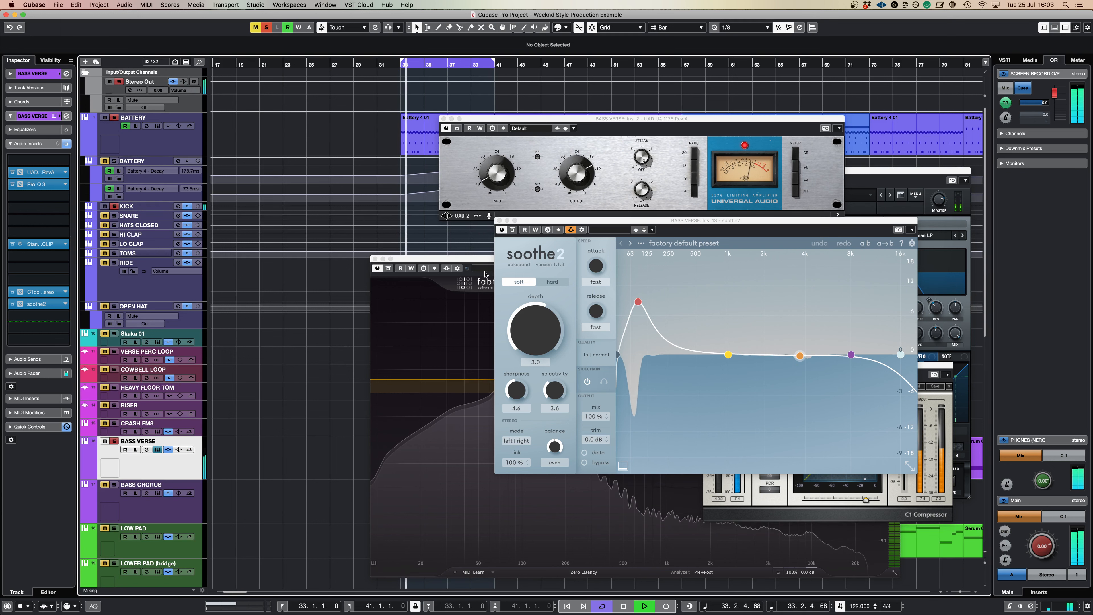
left_click_drag(526, 234, 259, 248)
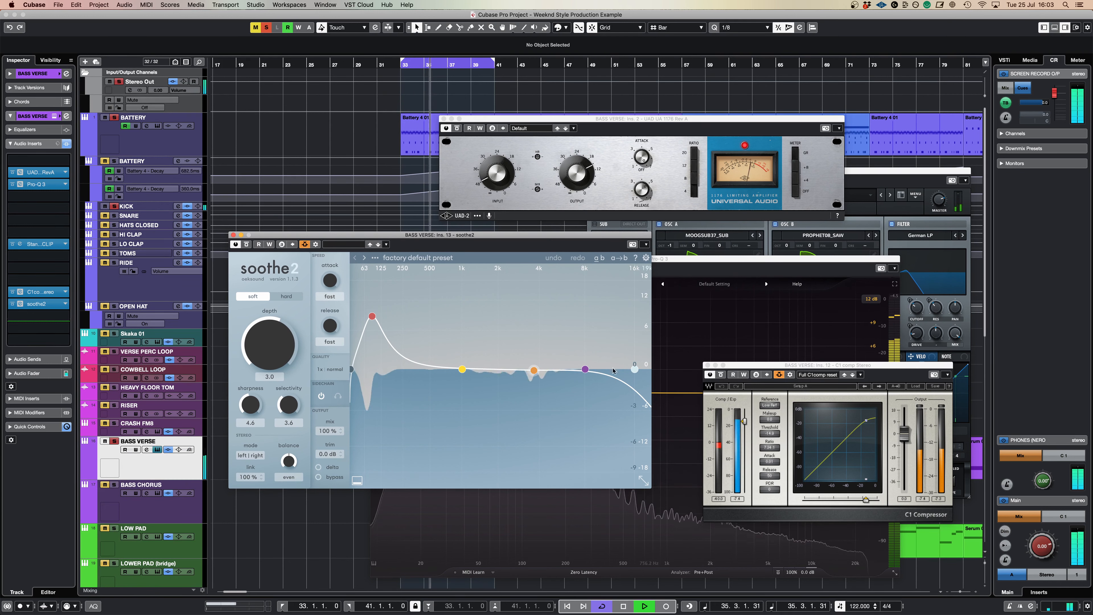
- Close the bass's soothe2, C1, Pro-Q 3, UAD 1176 and Serum windows and stop playback
left_click(233, 234)
left_click(709, 366)
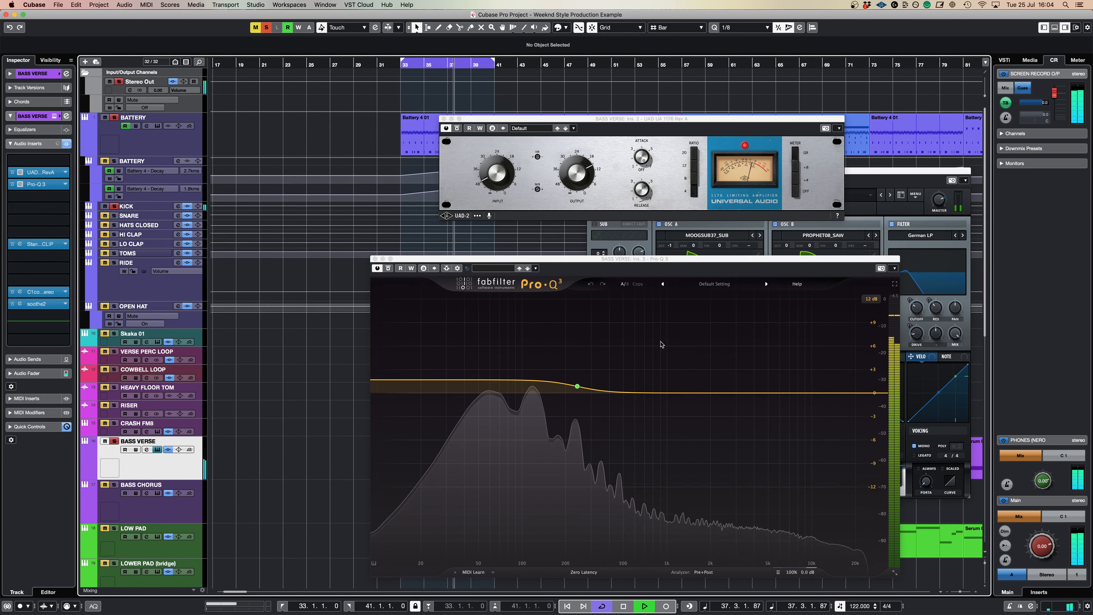
left_click(380, 261)
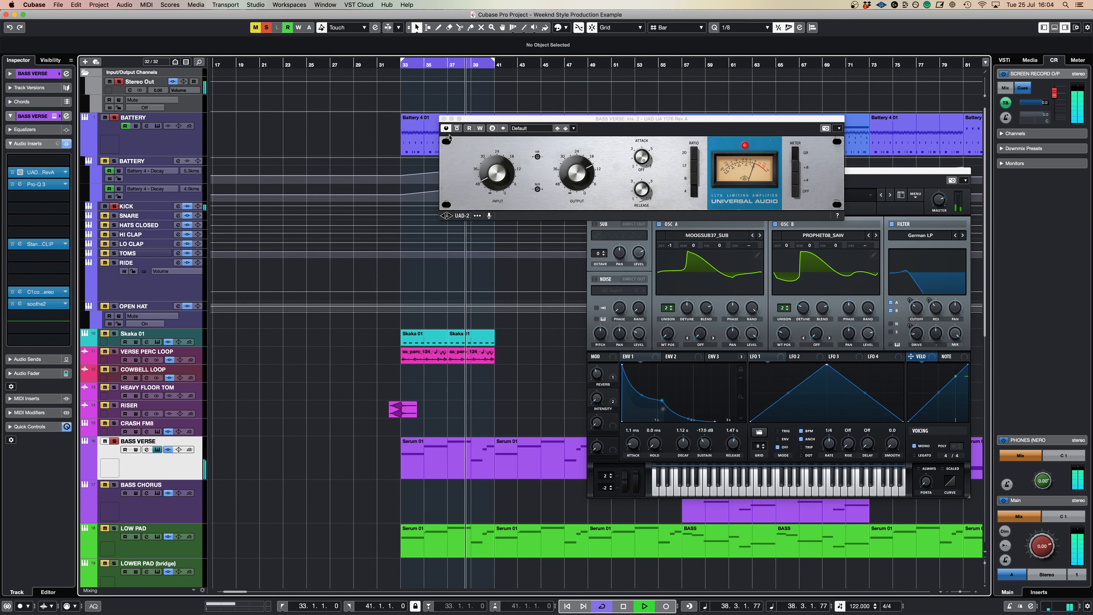
left_click(444, 119)
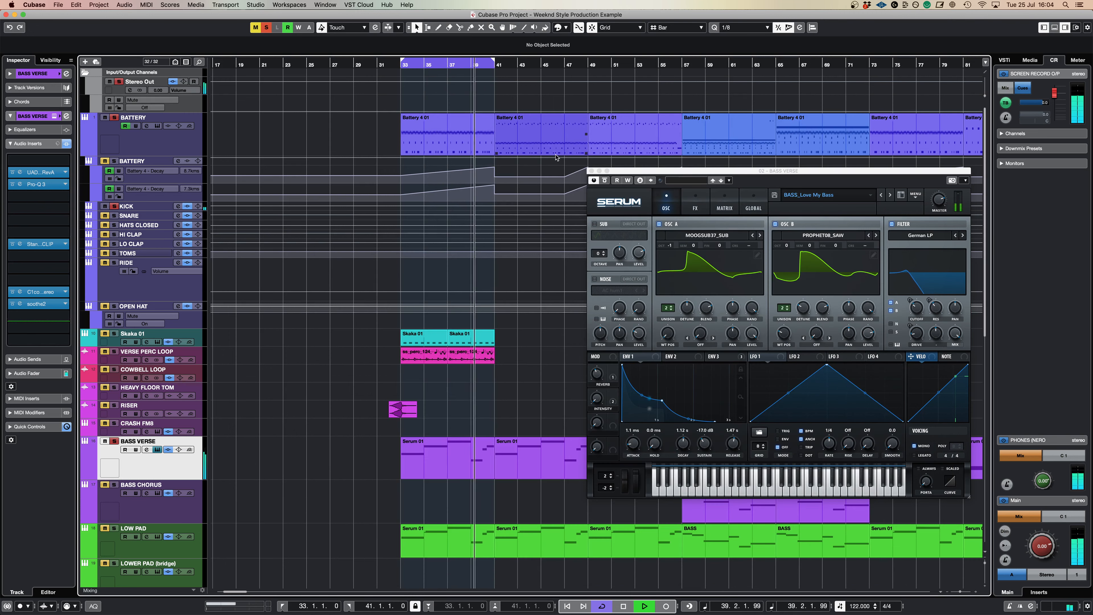
left_click(589, 173)
scroll(246, 374, "down", 3)
key("space")
- Select the LOW PAD track, open its Serum instrument, and play the pad from the start of the verse
key("Down")
key("Down")
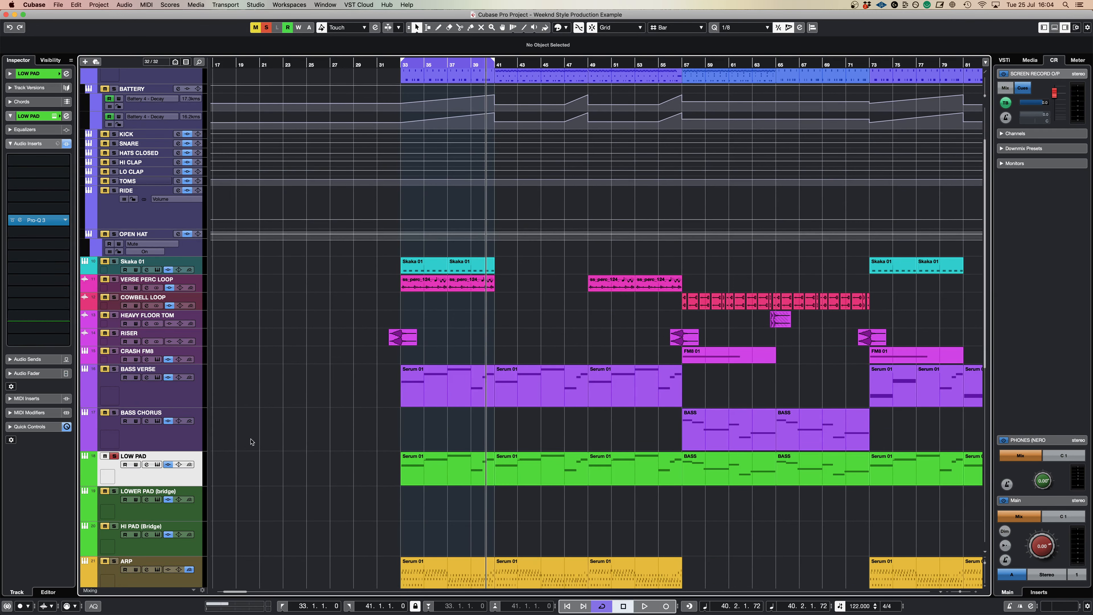
left_click(157, 465)
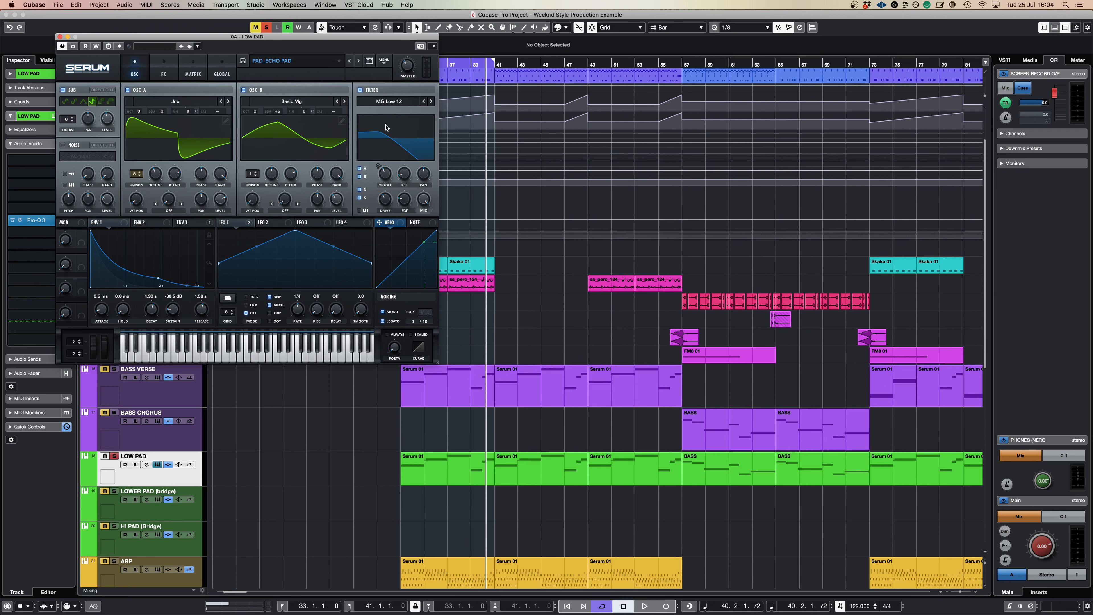
left_click_drag(436, 36, 622, 22)
left_click(401, 67)
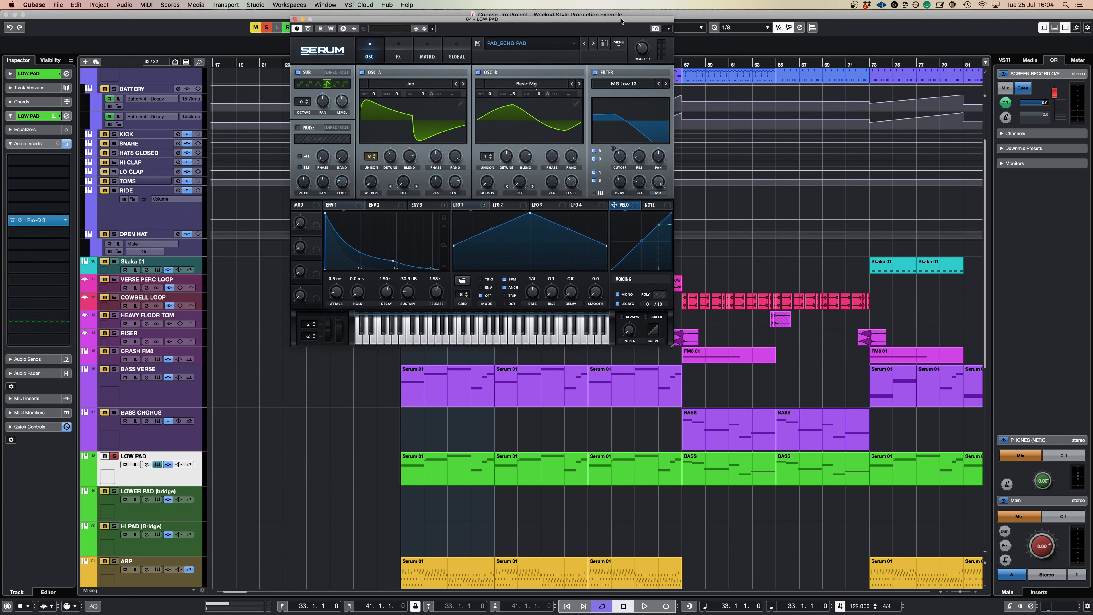
key("space")
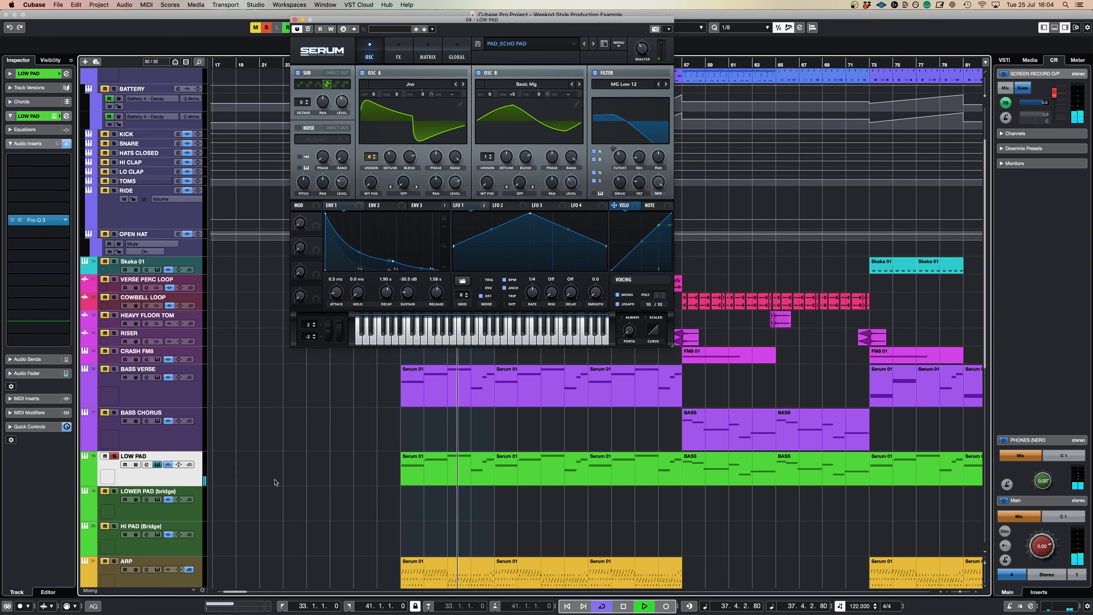
- Select the ARP track, close the LOW PAD Serum window, and inspect the ARP's Serum instrument before closing it too
scroll(276, 482, "down", 2)
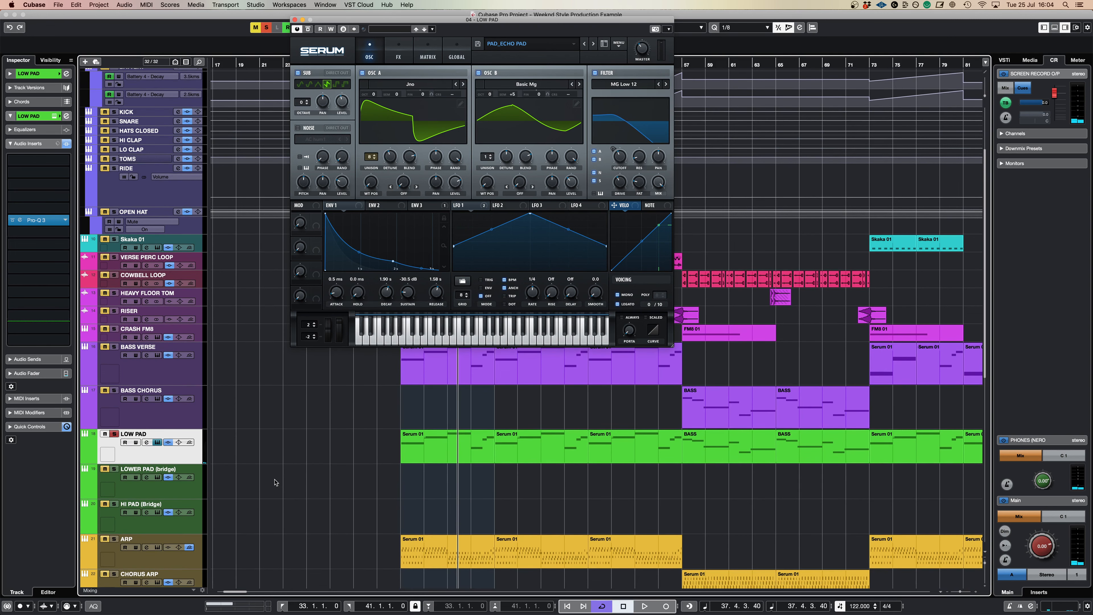
left_click(187, 566)
scroll(291, 524, "down", 4)
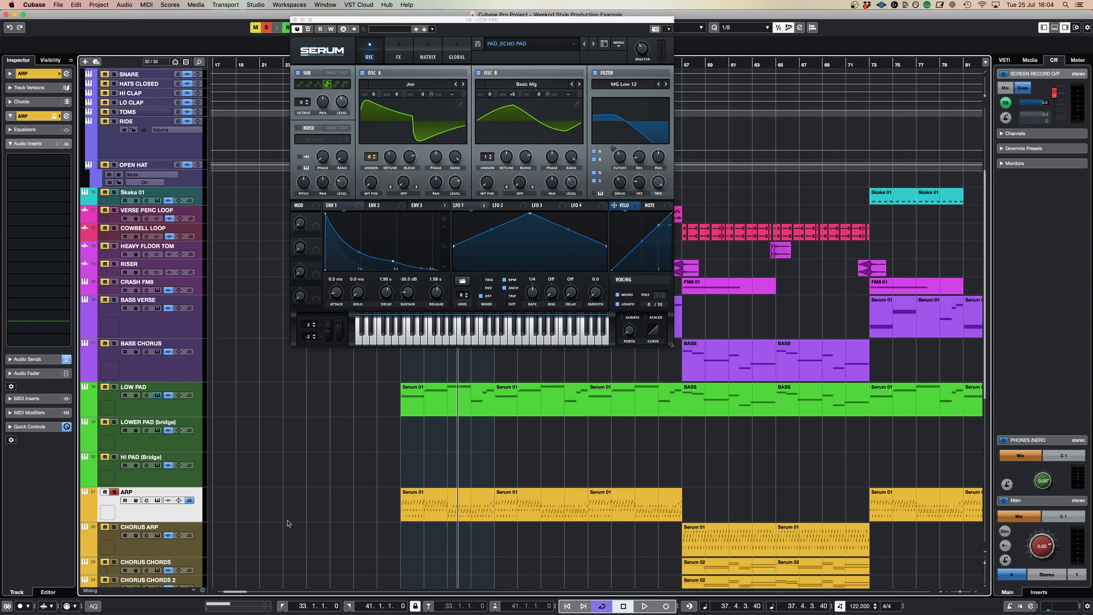
left_click(294, 19)
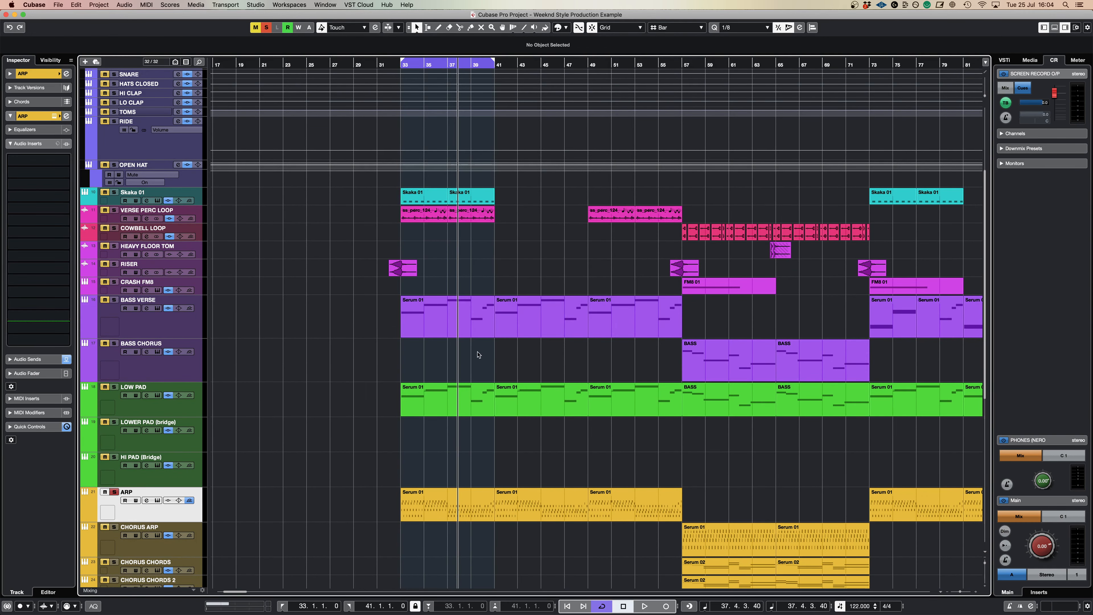
left_click(157, 500)
left_click_drag(185, 21, 233, 25)
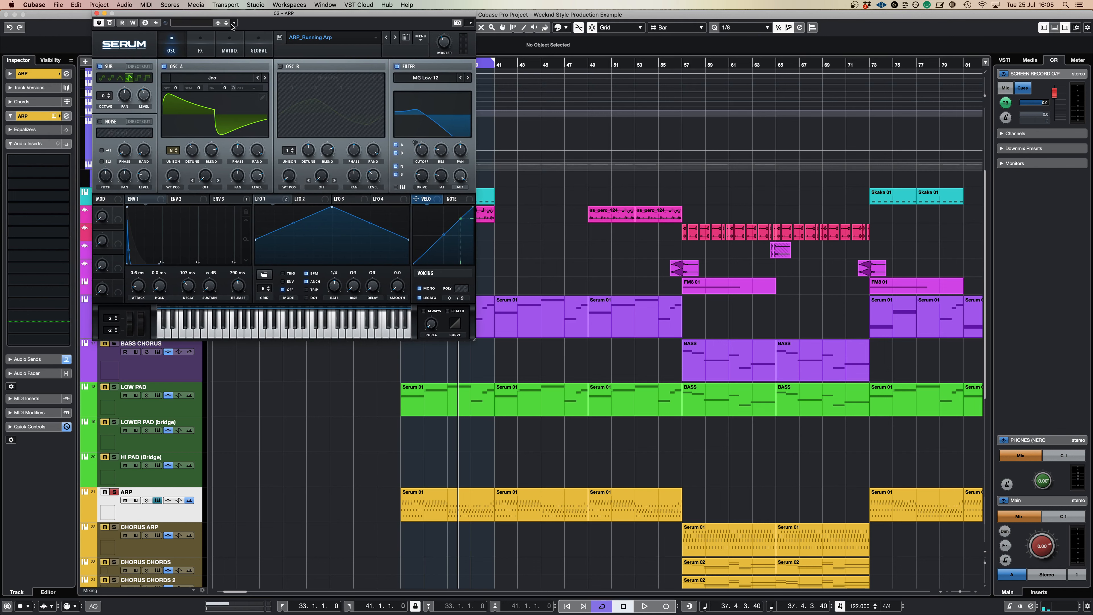
left_click(96, 13)
- Examine the first ARP part's note pattern in the Key Editor, play it from the verse start, and close the editor
double_click(428, 505)
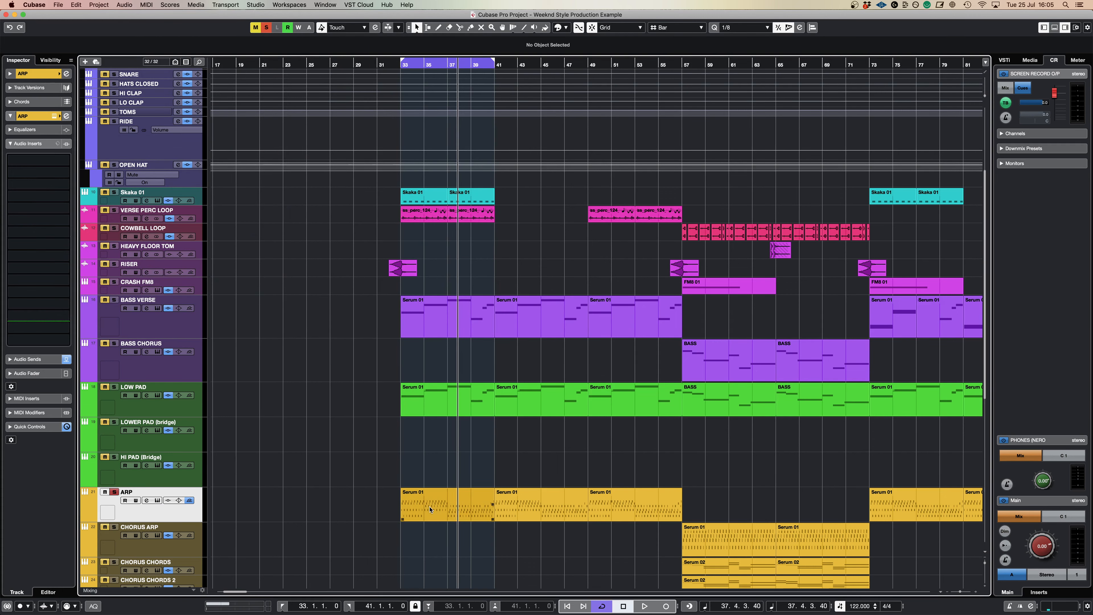
left_click_drag(530, 143, 378, 103)
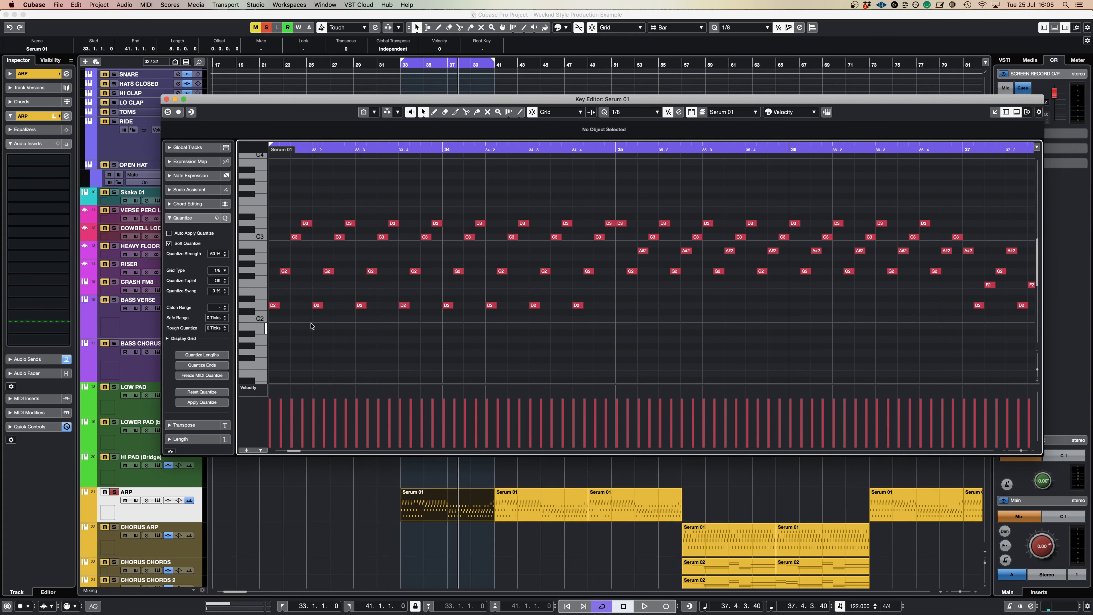
left_click_drag(316, 151, 264, 150)
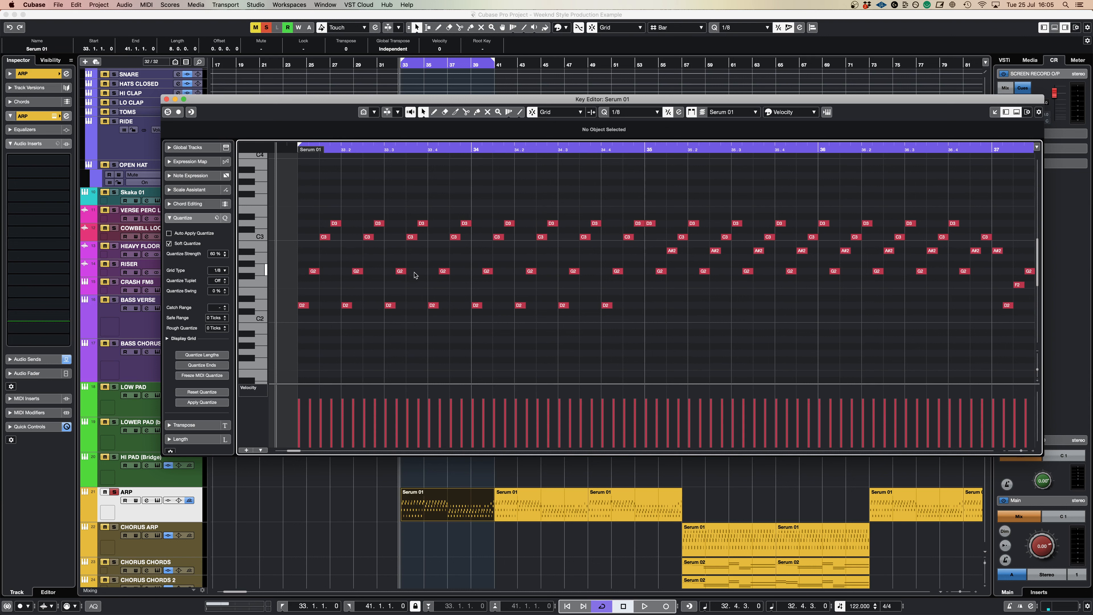
key("space")
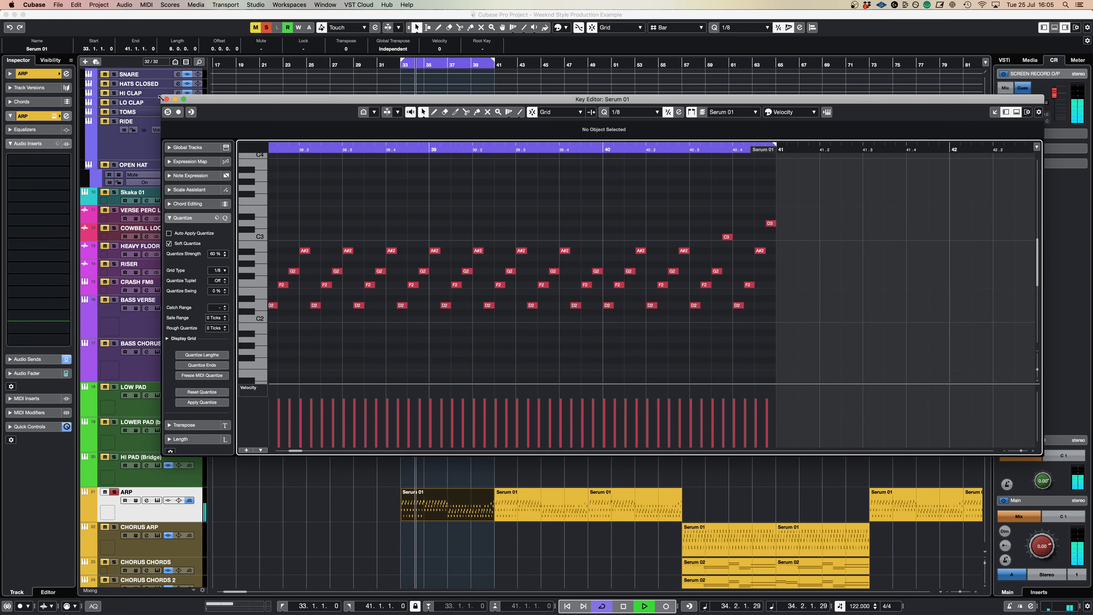
left_click(167, 99)
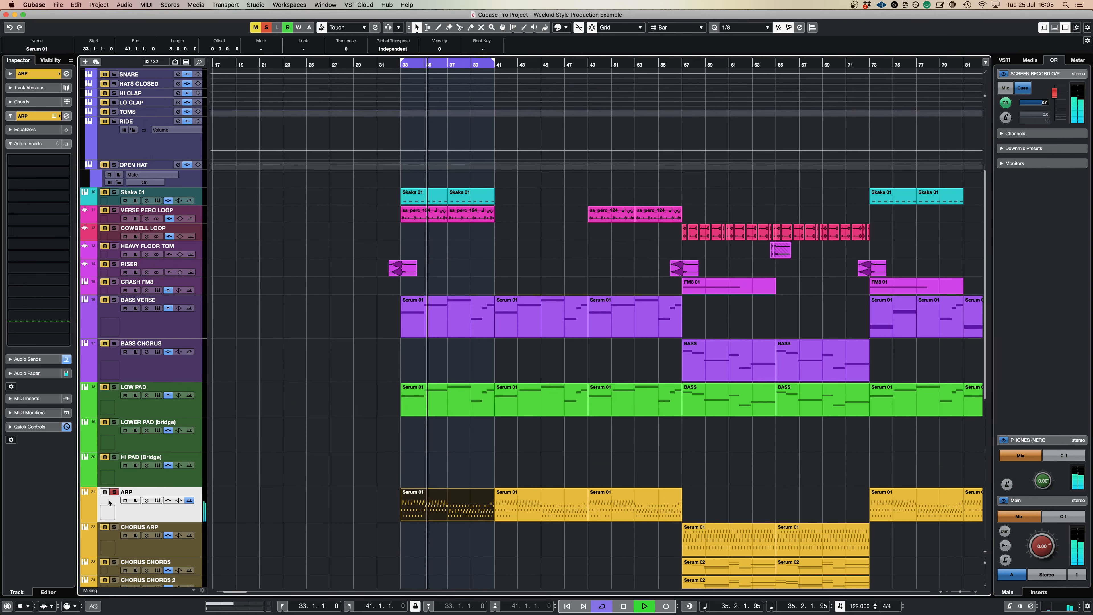
- Turn off all solos and the loop, and play the full verse arrangement while reviewing the tracks
left_click(114, 491)
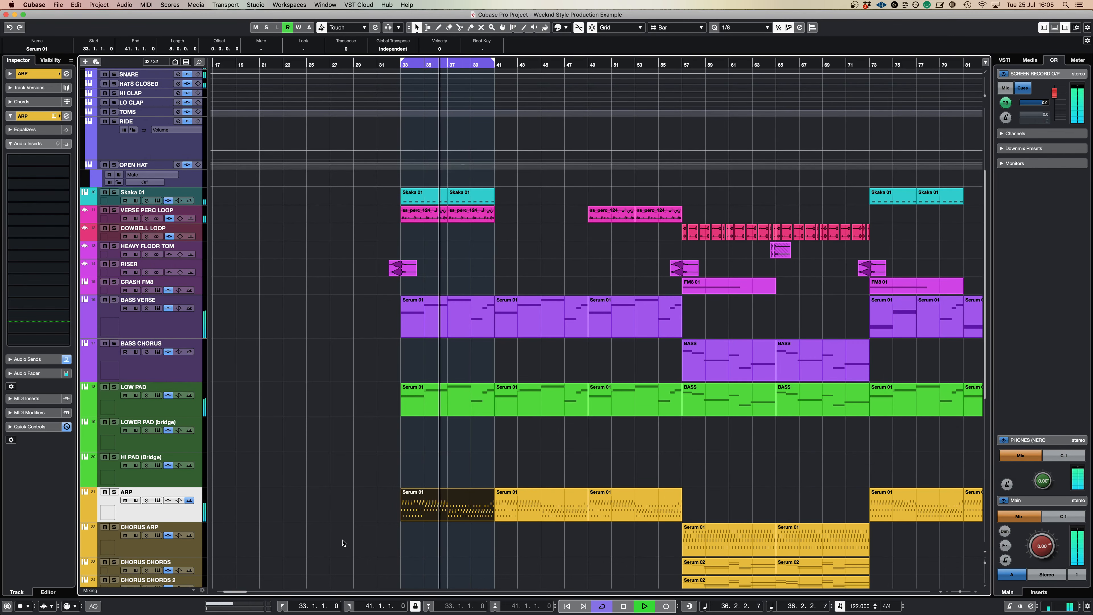
scroll(289, 509, "down", 5)
scroll(290, 509, "up", 5)
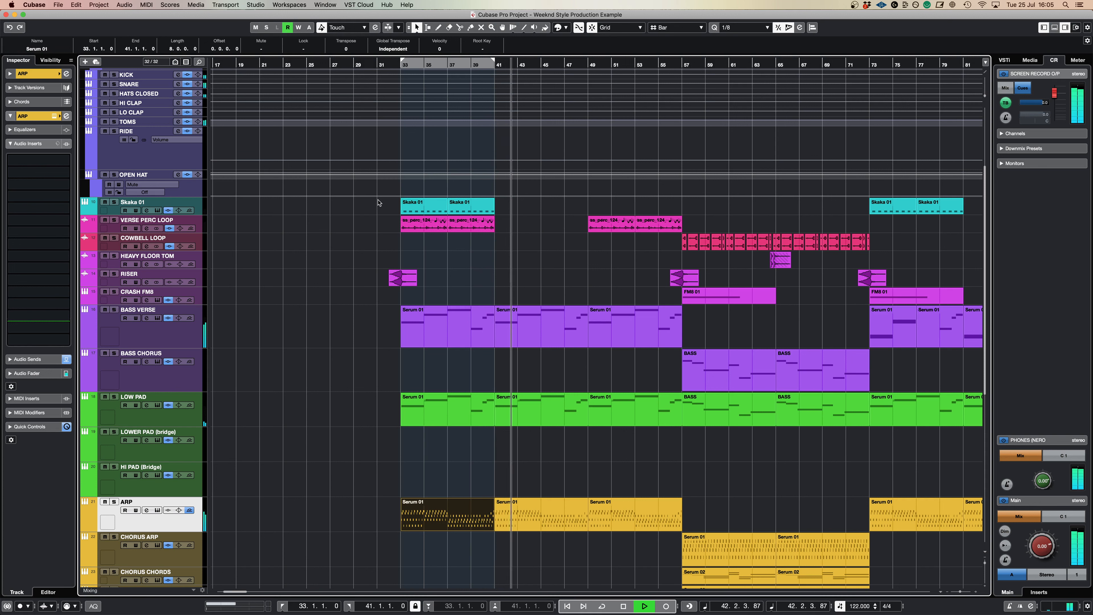
- Point out the first VERSE PERC LOOP parts and the BASS VERSE, LOW PAD and ARP parts from bar 41 by selecting them
left_click_drag(381, 221, 513, 243)
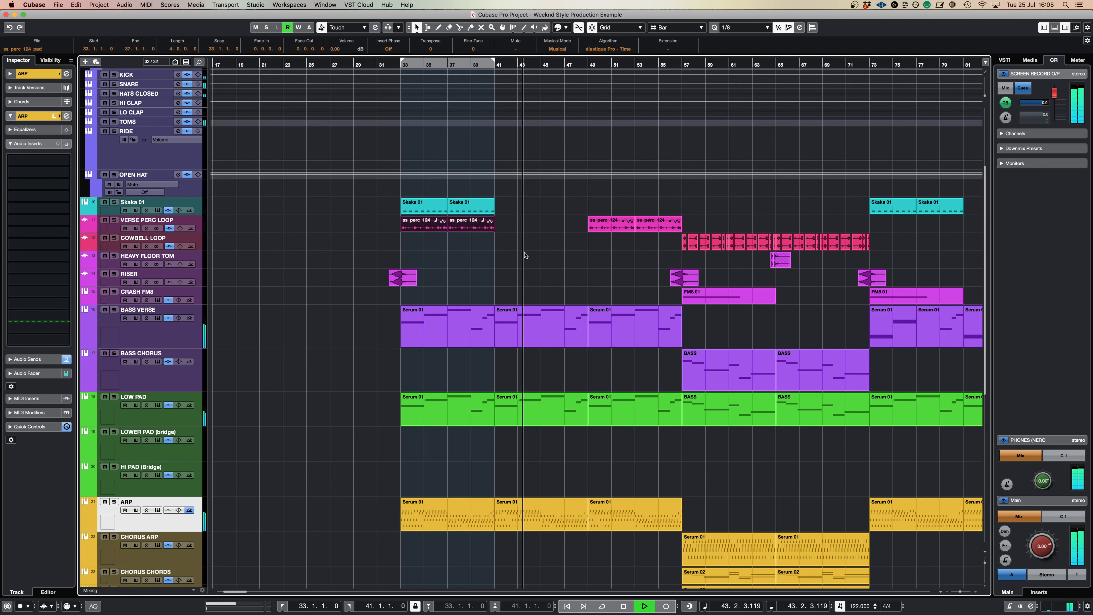
left_click(525, 256)
left_click(530, 315)
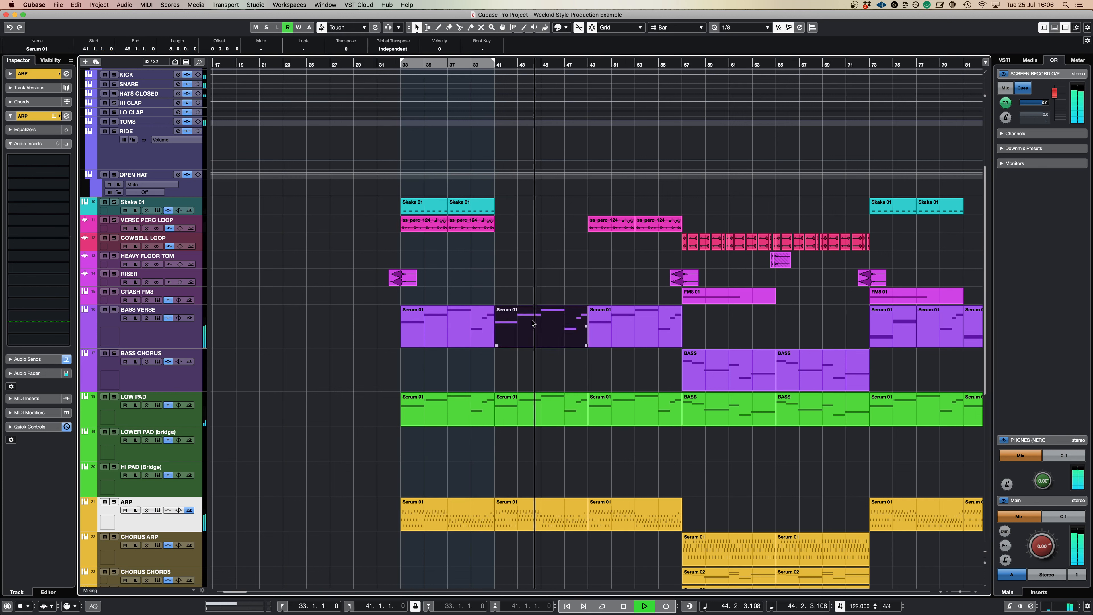
left_click(537, 398)
left_click(562, 512)
- Select both VERSE PERC LOOP parts between bars 49 and 57 as the arrangement plays
scroll(540, 216, "up", 5)
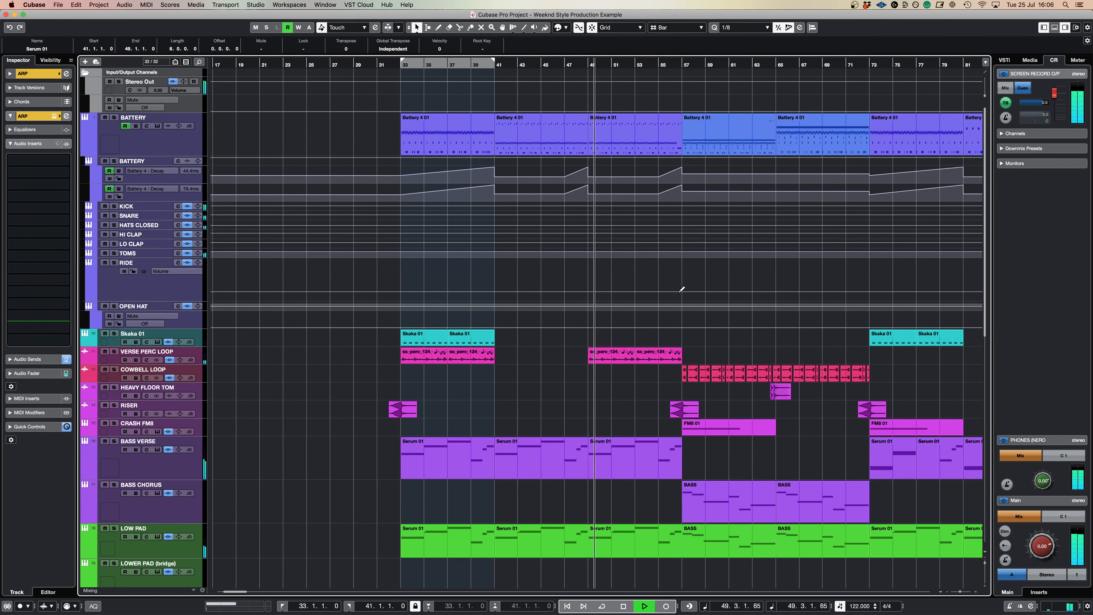
scroll(678, 287, "right", 5)
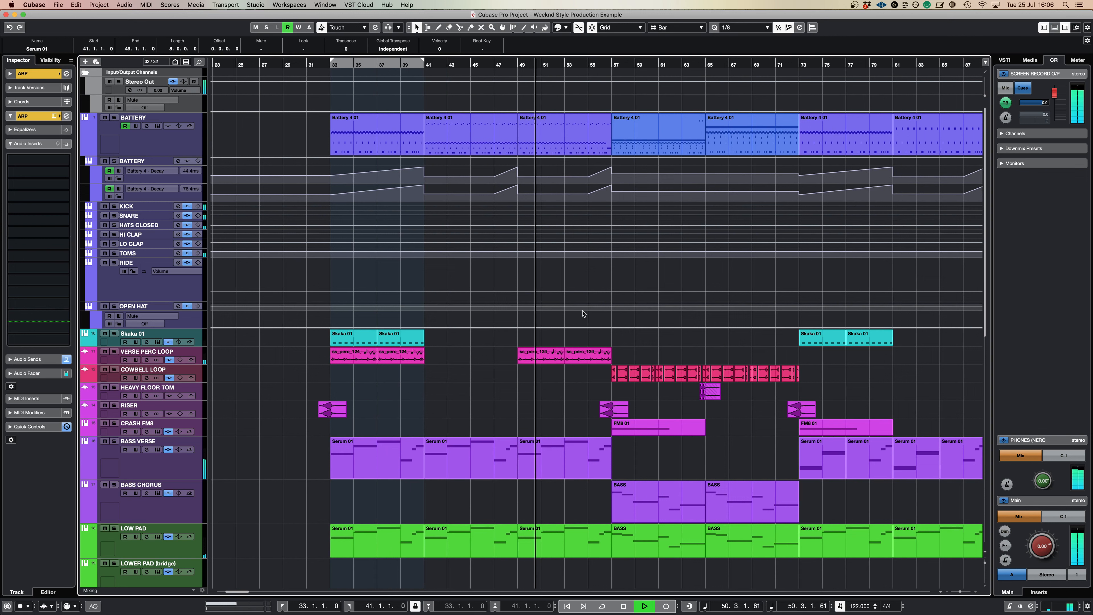
left_click_drag(484, 350, 600, 357)
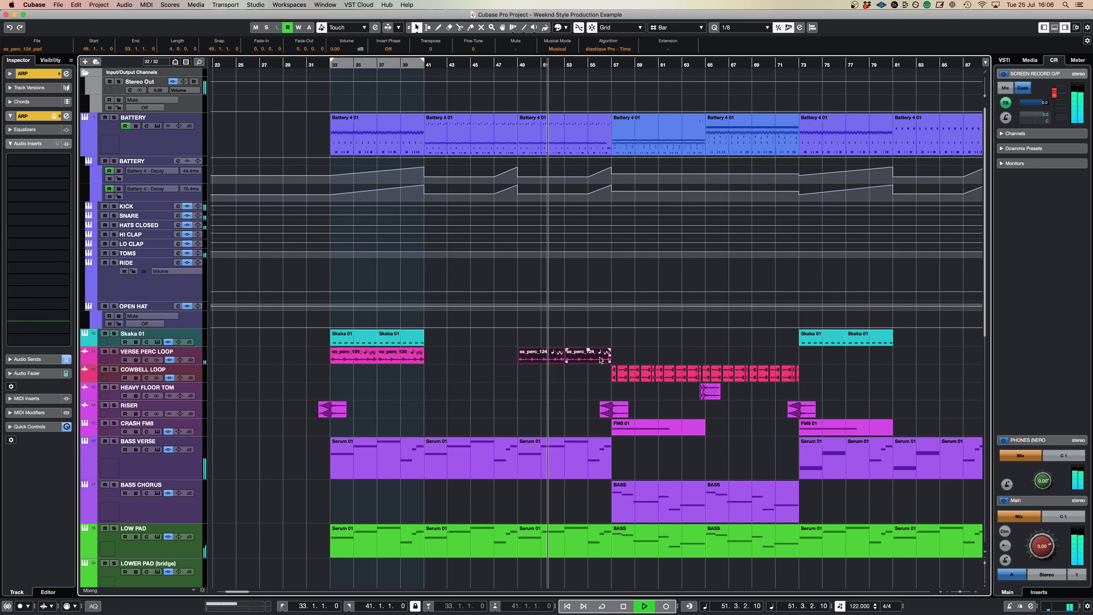
- Select the BATTERY part starting at bar 57, stop playback, and turn on the loop between bars 57 and 65
left_click(638, 352)
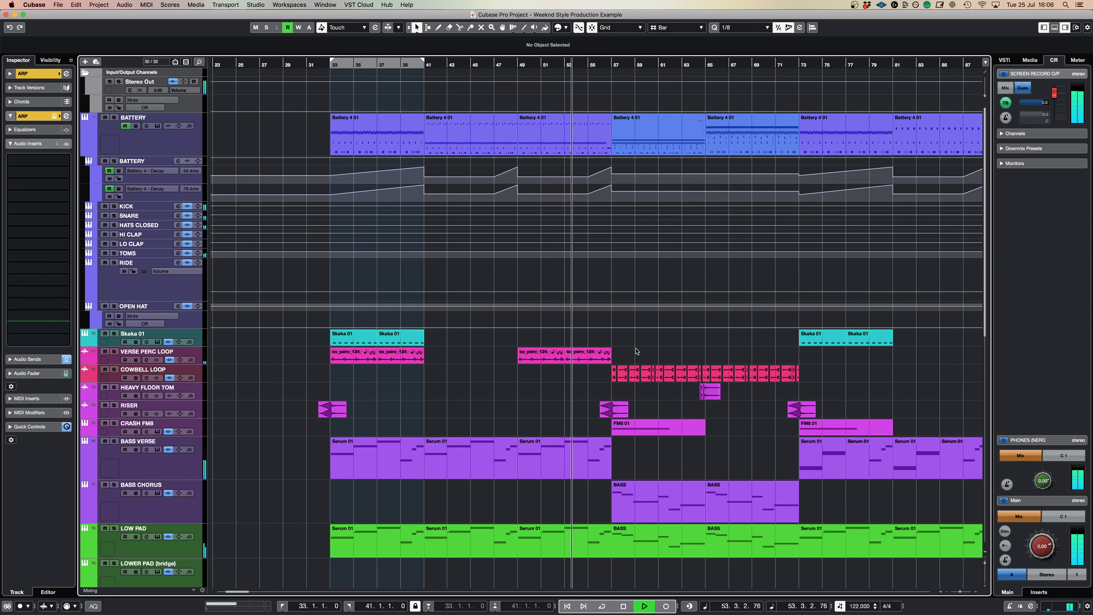
scroll(637, 351, "down", 1)
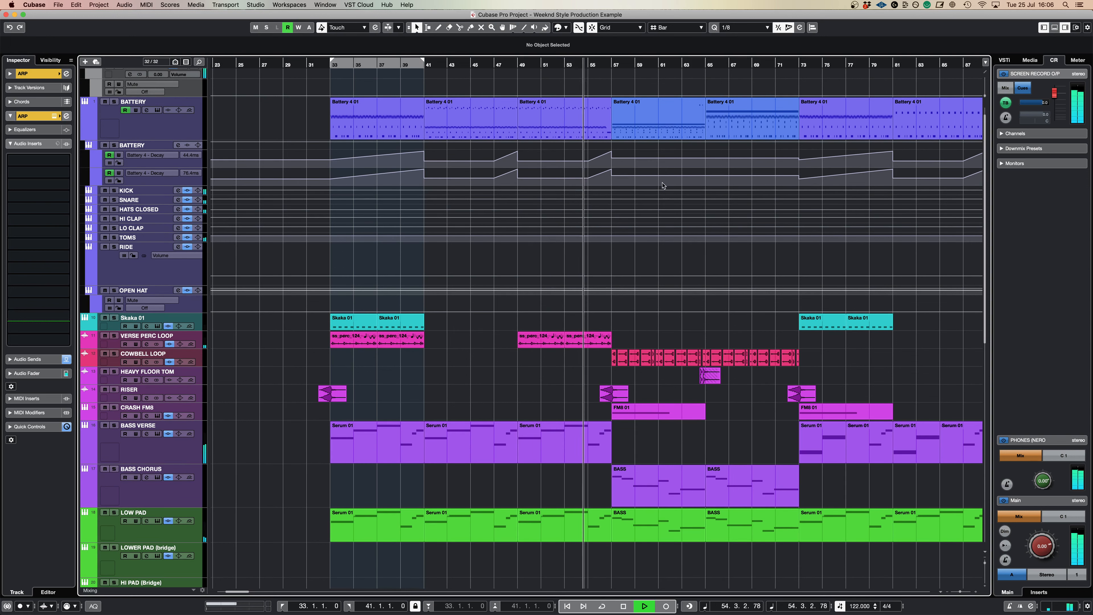
left_click(663, 127)
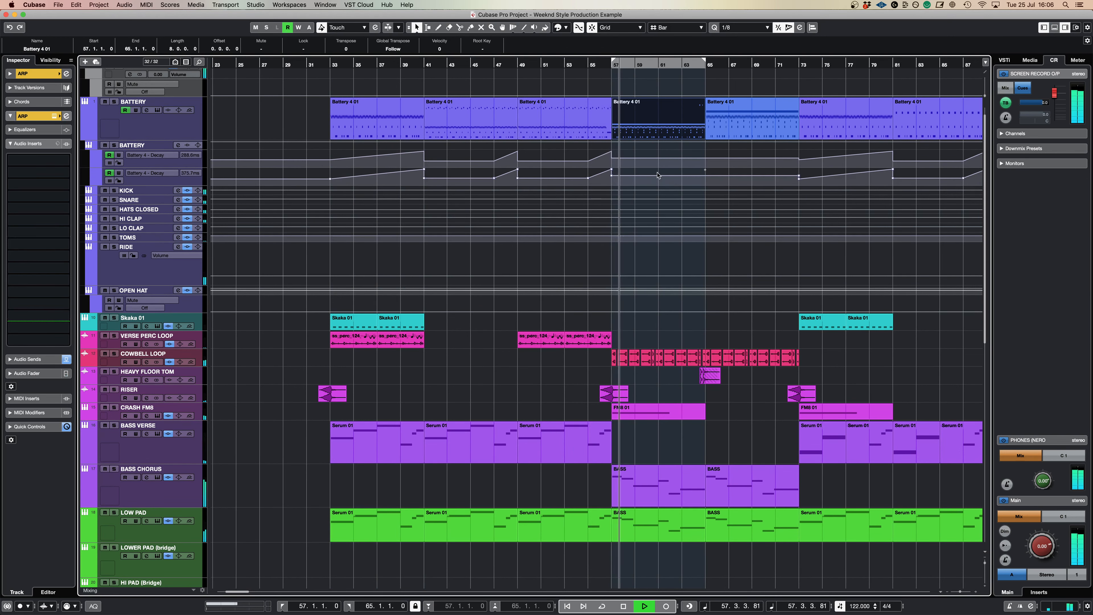
scroll(682, 237, "down", 2)
scroll(681, 240, "up", 3)
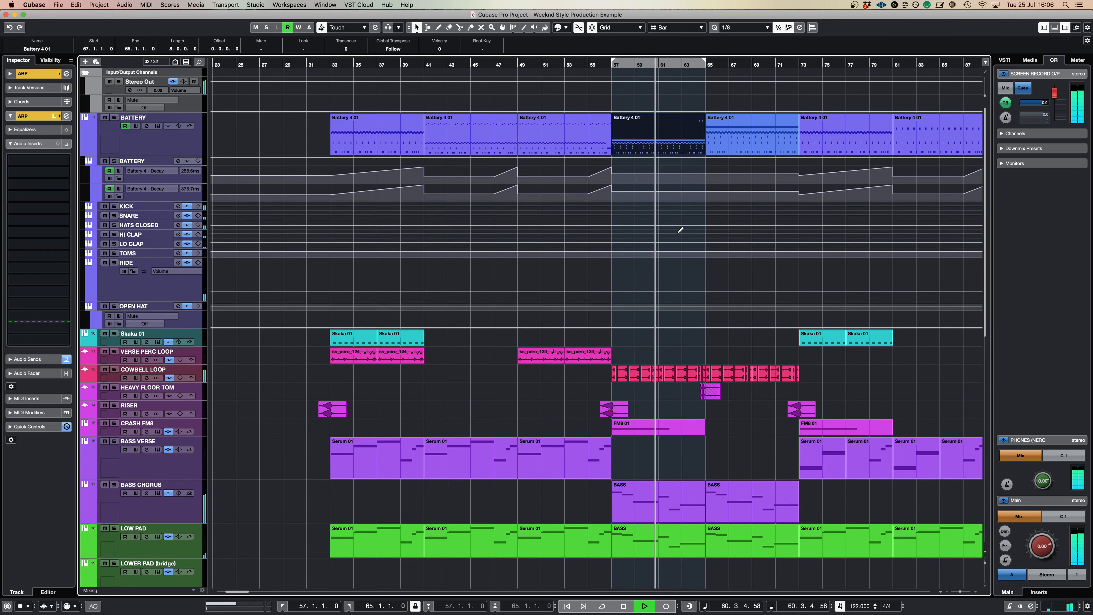
key("space")
left_click(636, 60)
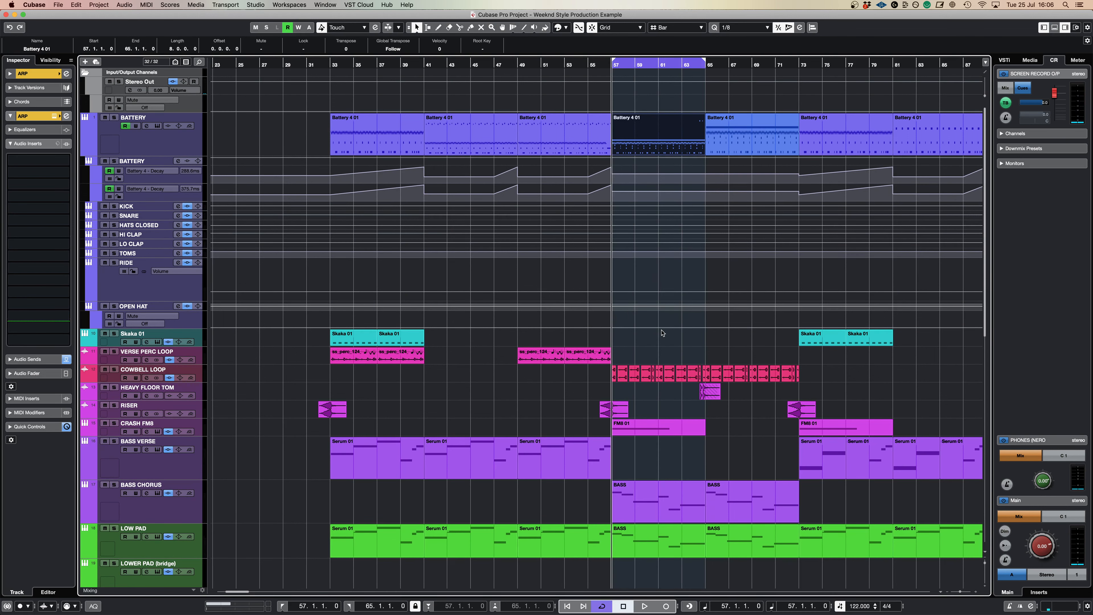
- Examine the notes of the first CHORUS CHORDS part in the Key Editor and close the editor
scroll(663, 334, "down", 5)
scroll(673, 334, "down", 8)
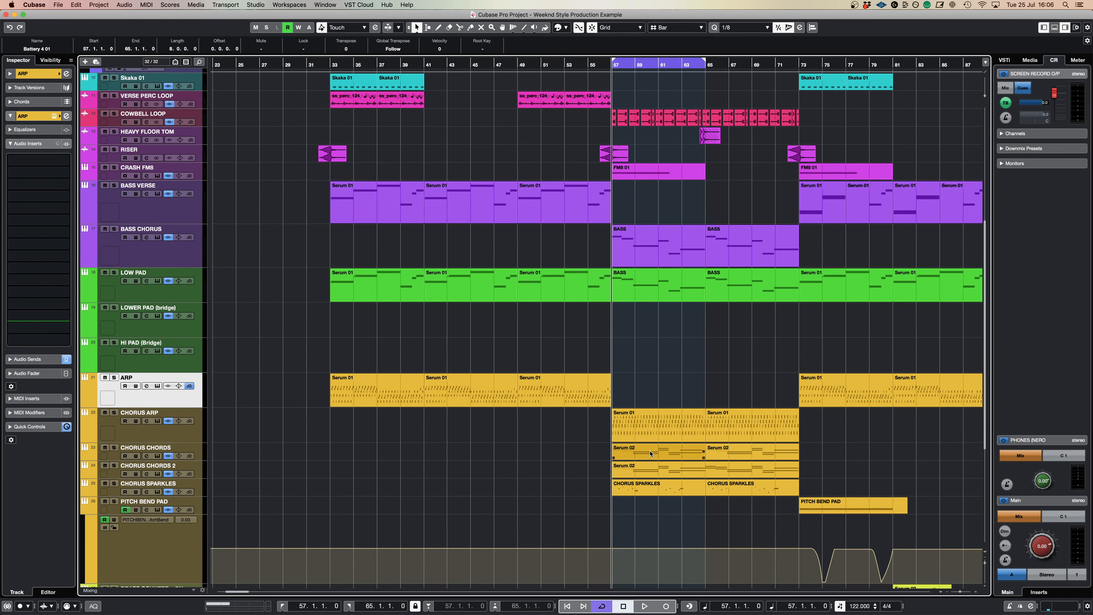
double_click(651, 453)
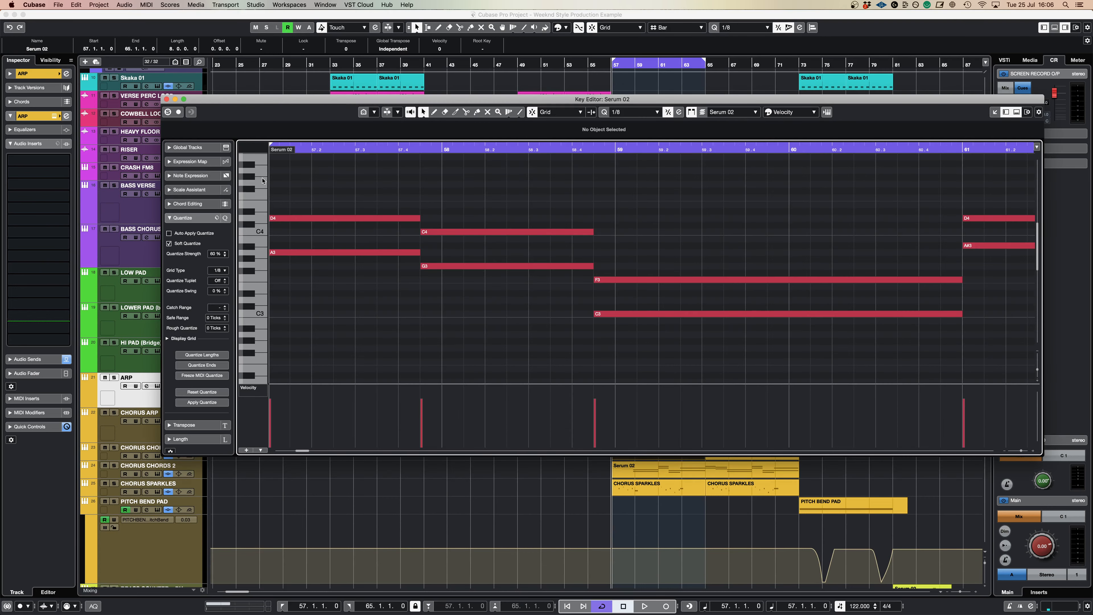
left_click(167, 99)
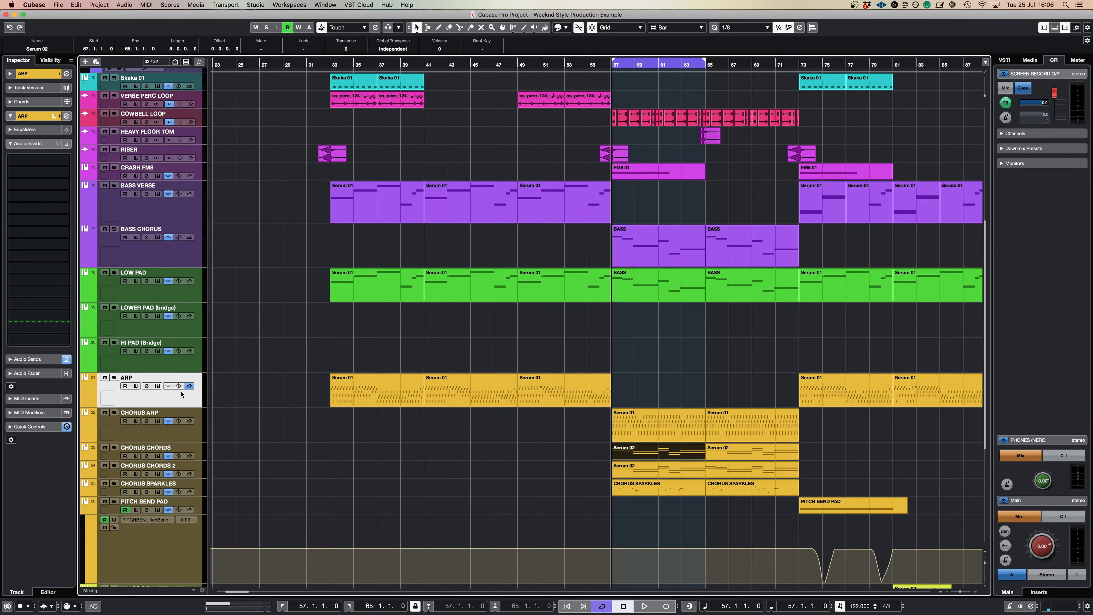
- Open the Serum instrument of CHORUS CHORDS, play the track soloed from bar 57, and show its audio inserts
left_click(192, 449)
left_click(158, 458)
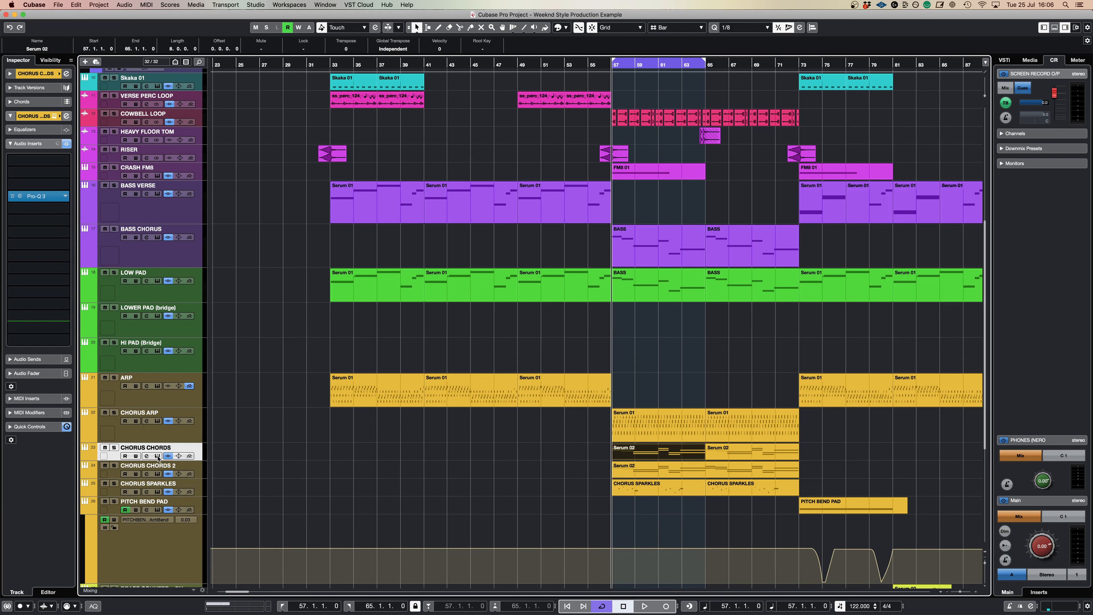
left_click(157, 456)
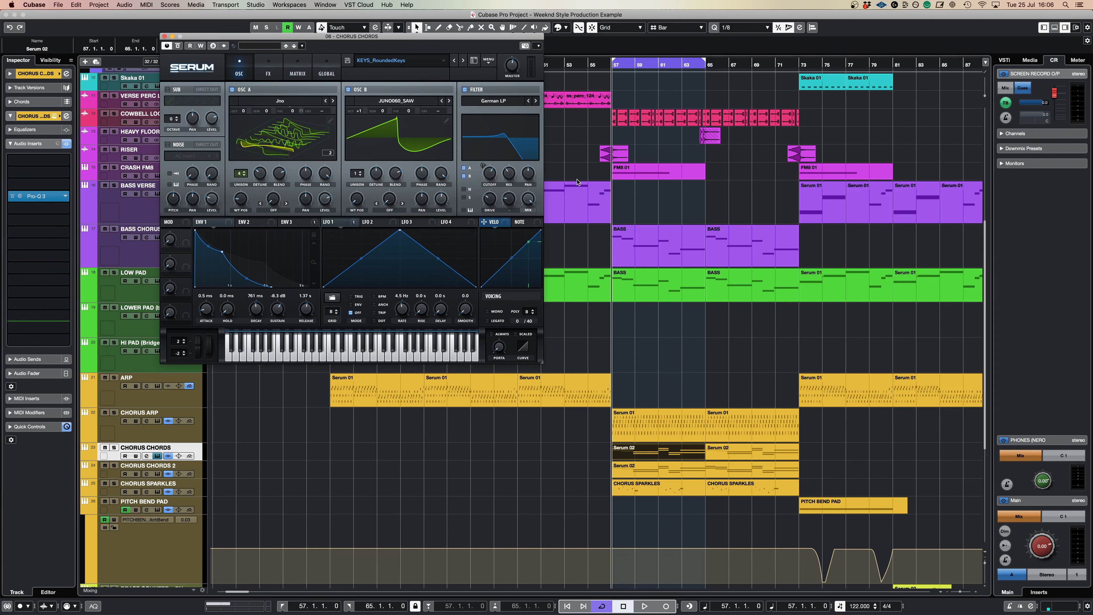
key("space")
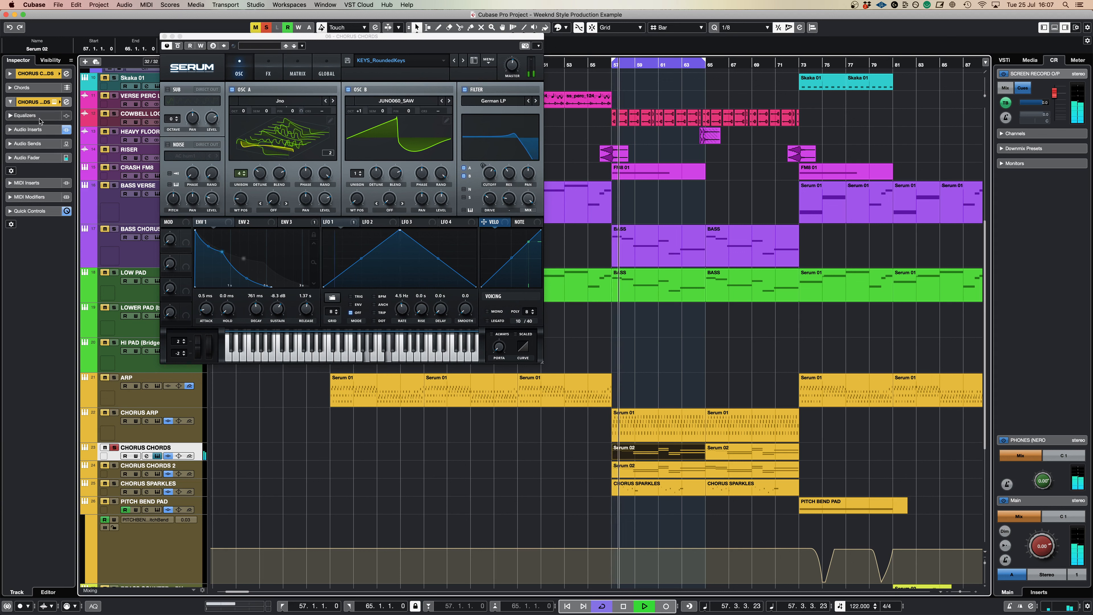
left_click(31, 129)
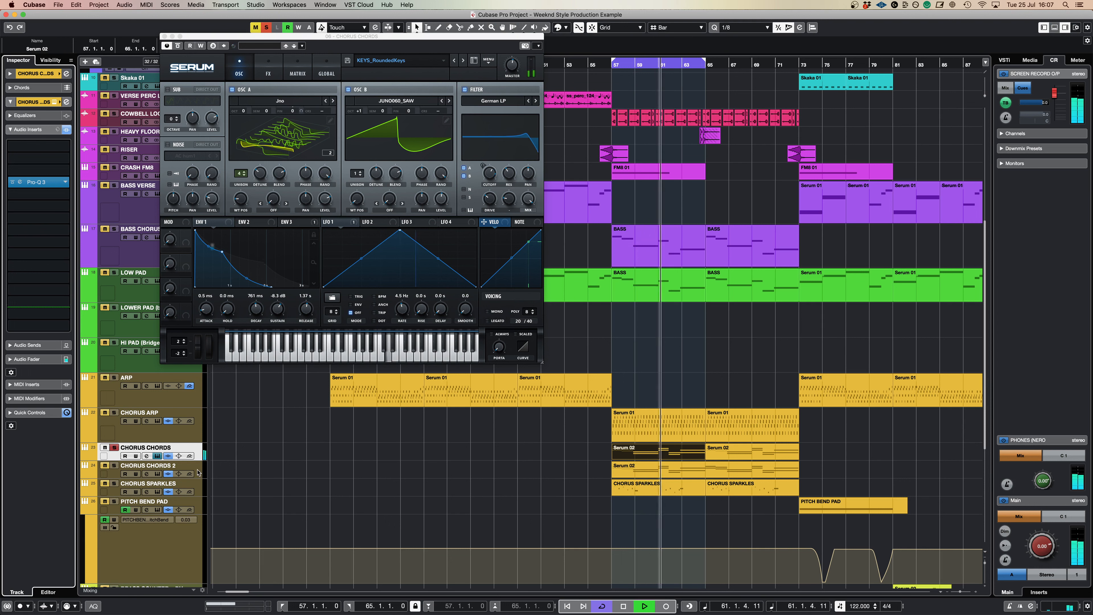
- Open the Serum of CHORUS CHORDS 2 beside the first one, compare both chord tracks soloed separately and together, and stop playback
left_click(225, 462)
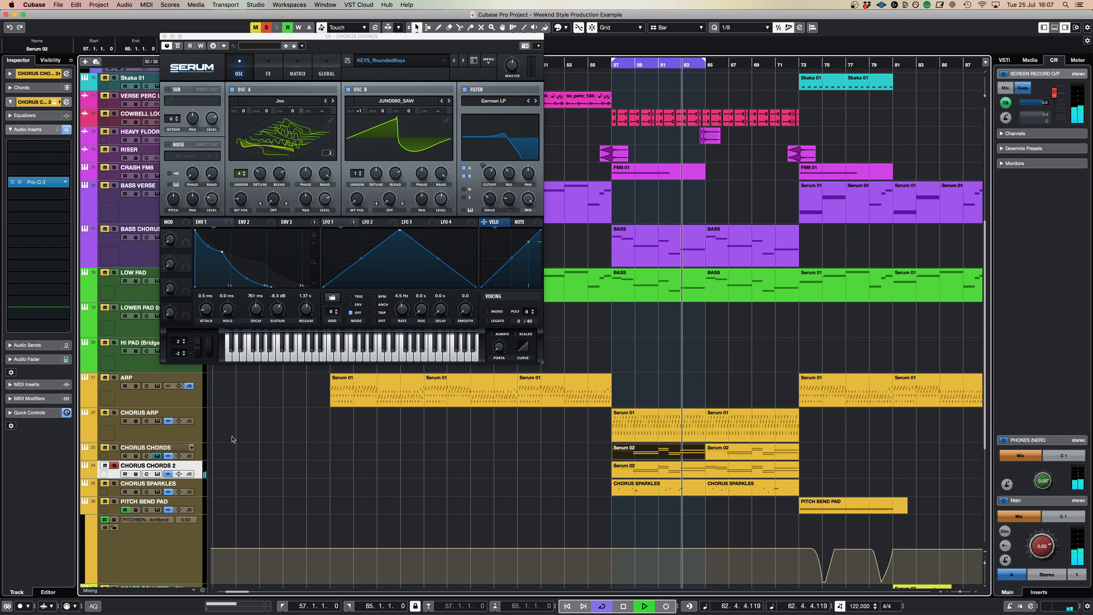
left_click_drag(375, 22, 793, 39)
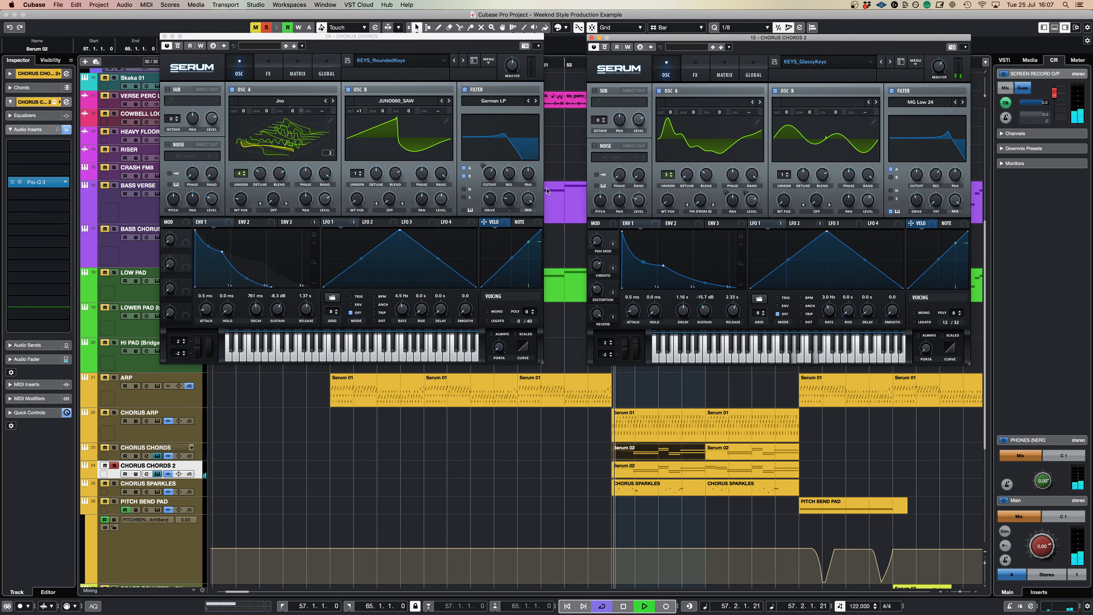
left_click(114, 457)
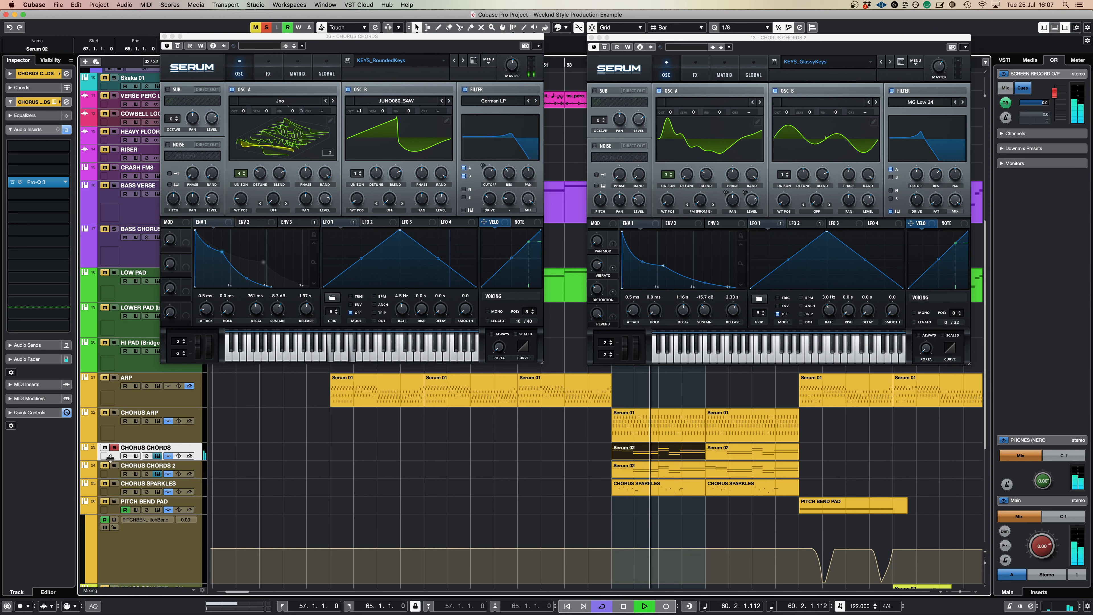
left_click(114, 466)
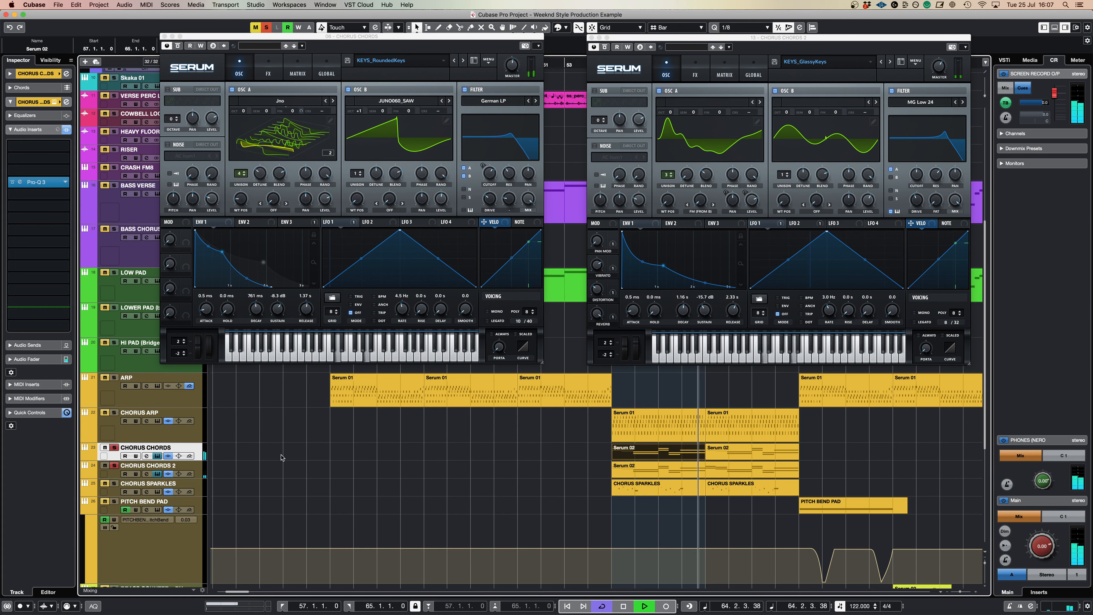
key("space")
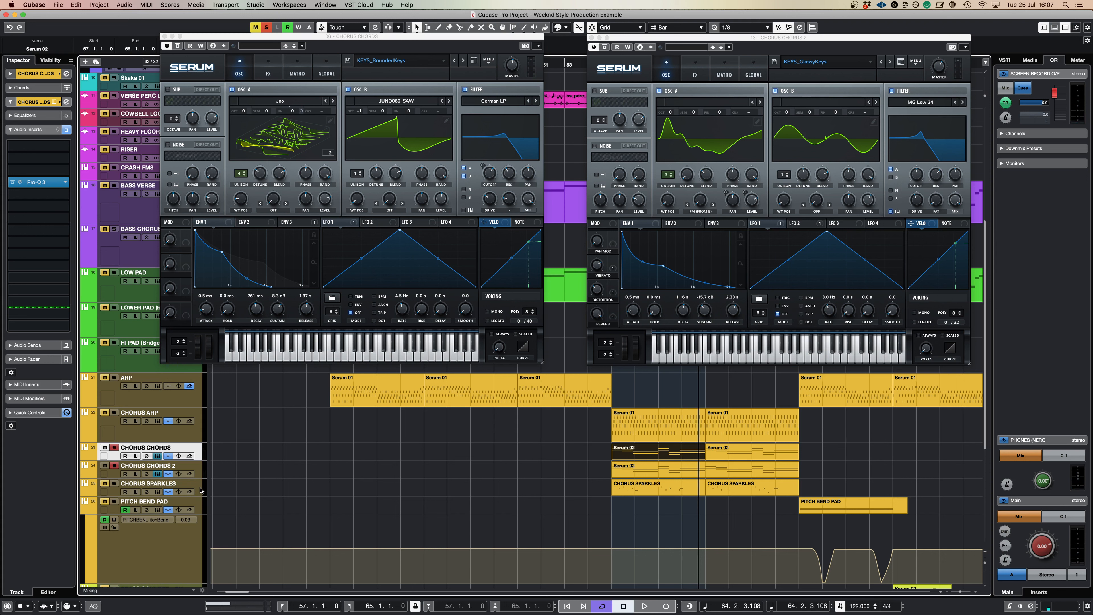
- Audition CHORUS SPARKLES soloed from bar 57 with only its Serum window open, and release the solo to hear the full chorus
left_click(198, 490)
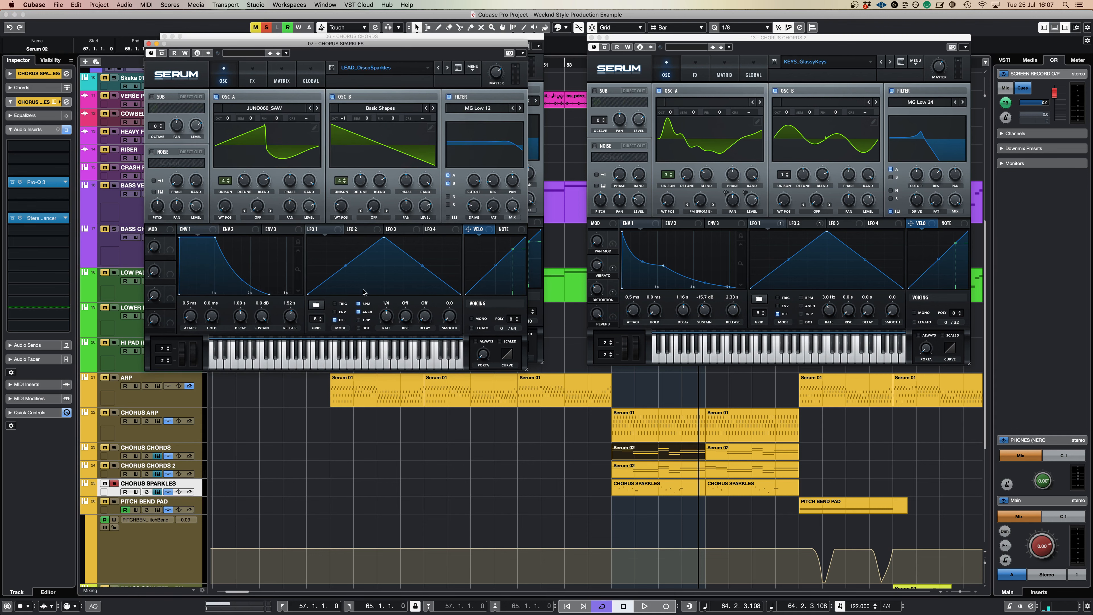
left_click_drag(304, 45, 334, 65)
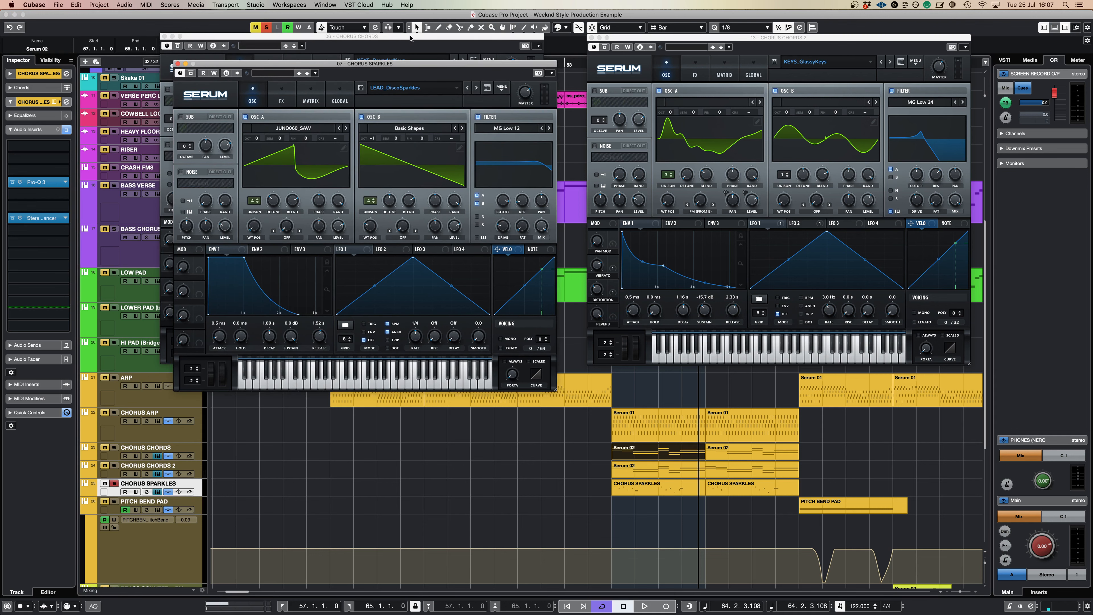
left_click(591, 38)
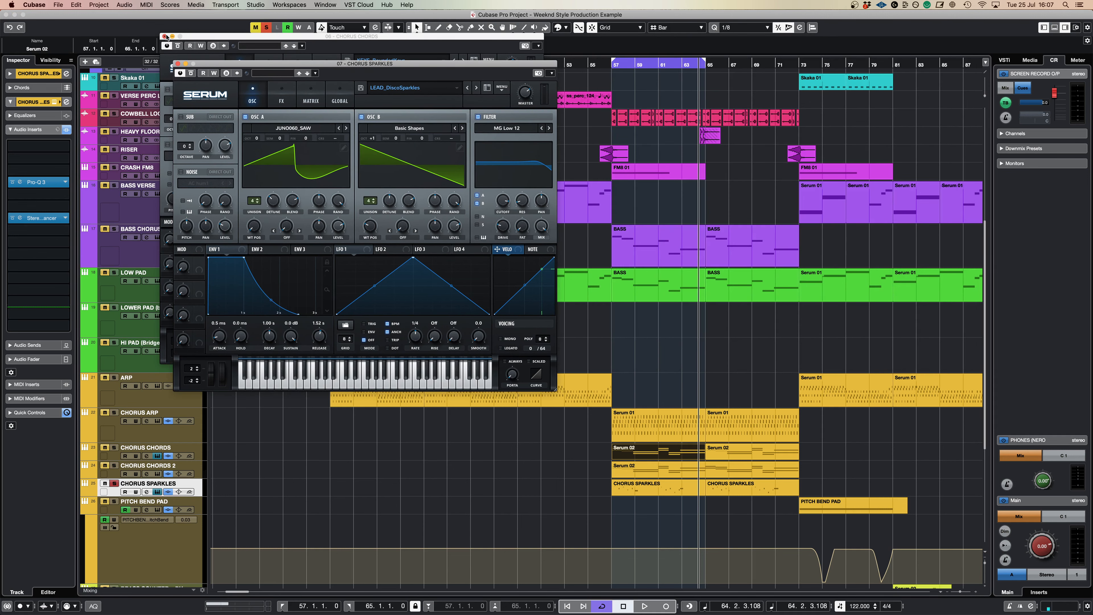
left_click(165, 37)
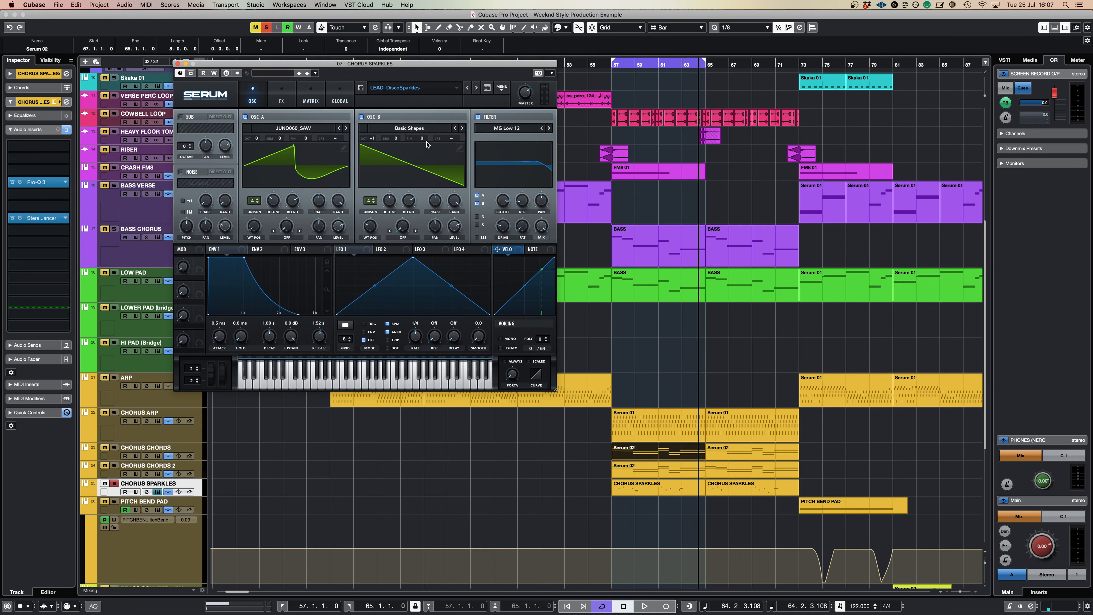
left_click(610, 68)
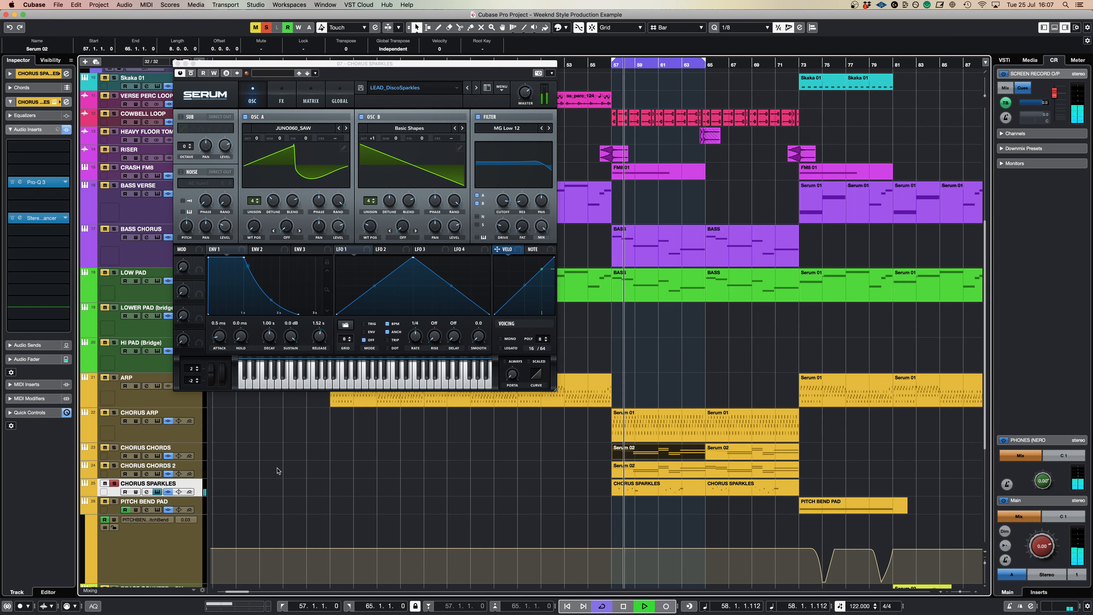
left_click(115, 484)
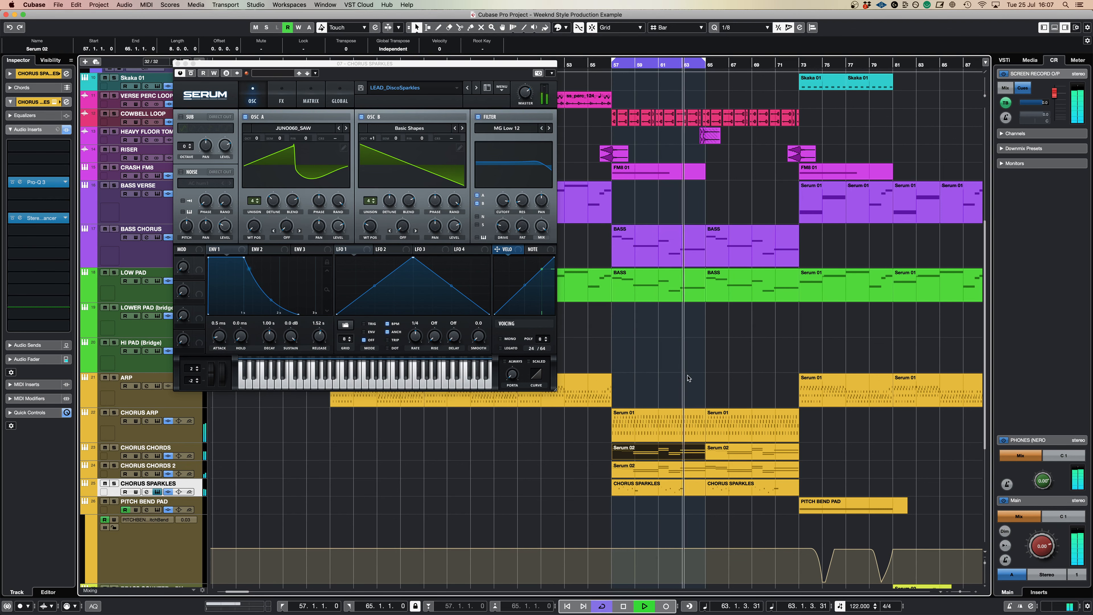
- Solo the BATTERY drums and examine the chorus part at bar 57 in the Key Editor during playback, closing the editor when done
scroll(681, 381, "up", 8)
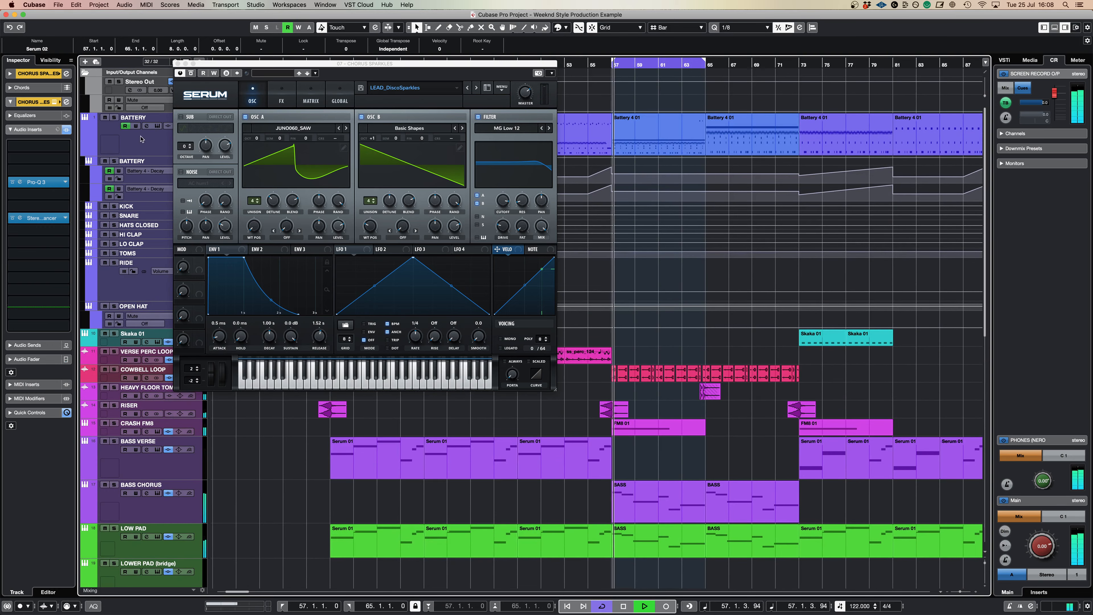
left_click(115, 118)
double_click(686, 151)
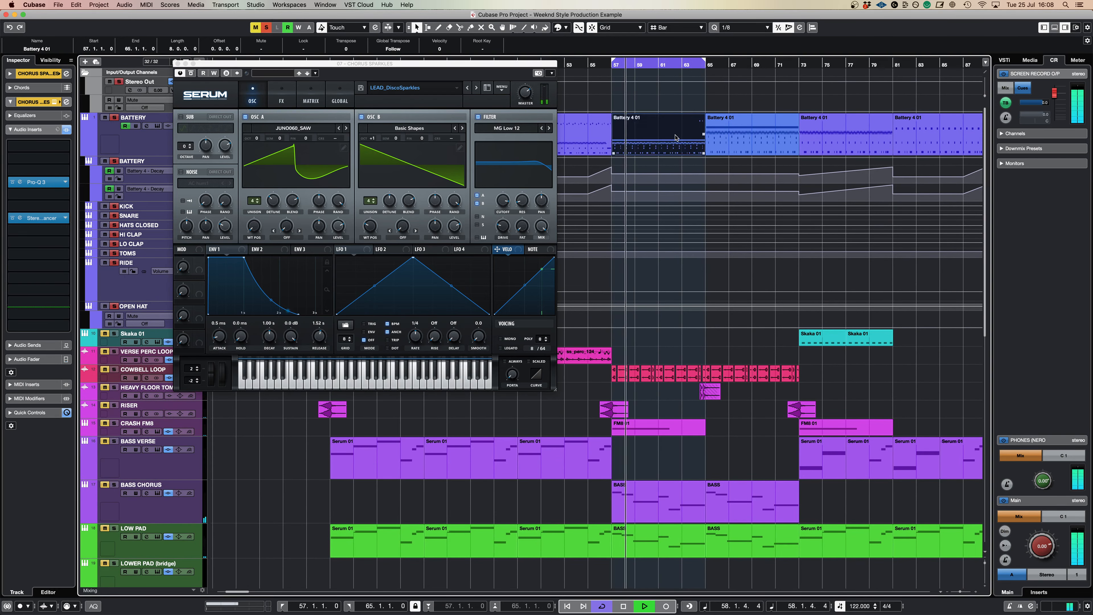
left_click(178, 64)
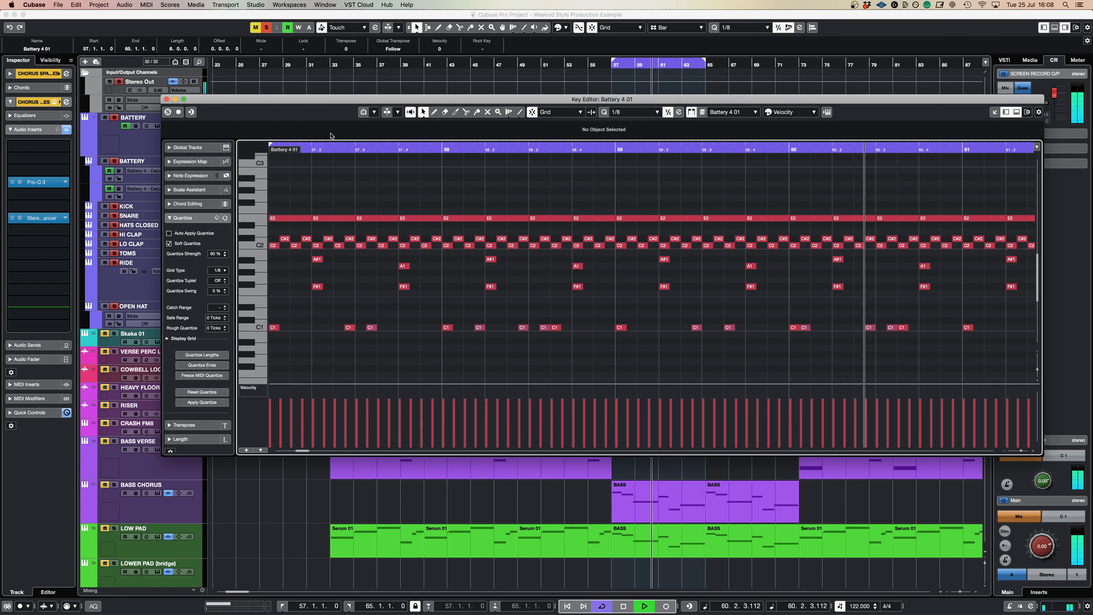
left_click(167, 100)
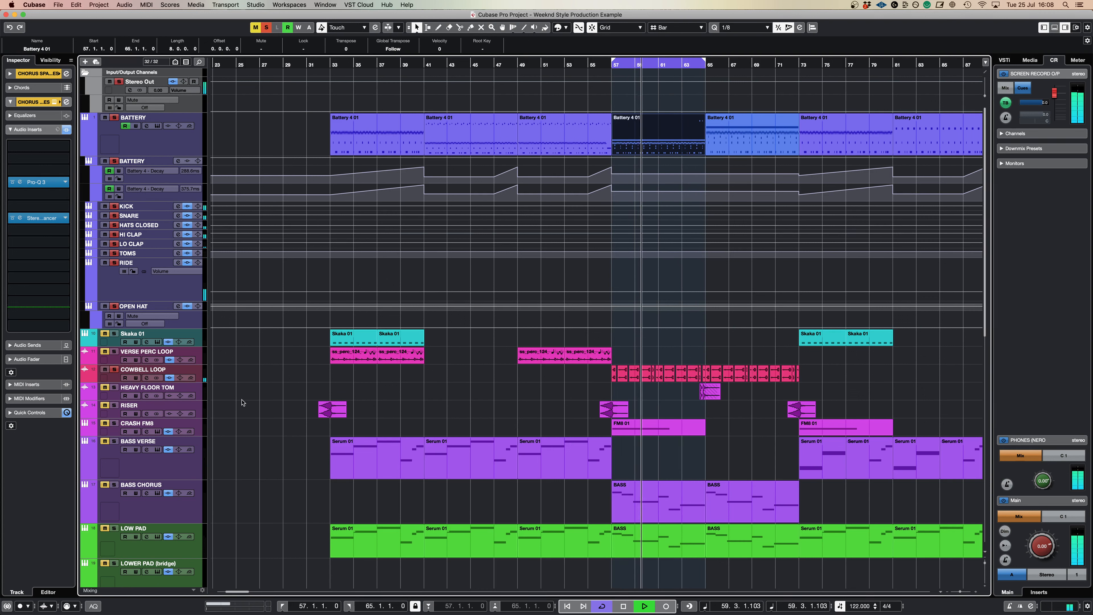
- Solo CRASH FM8, audition the note of its bar 57 part in the Key Editor, and close the editor
left_click(200, 426)
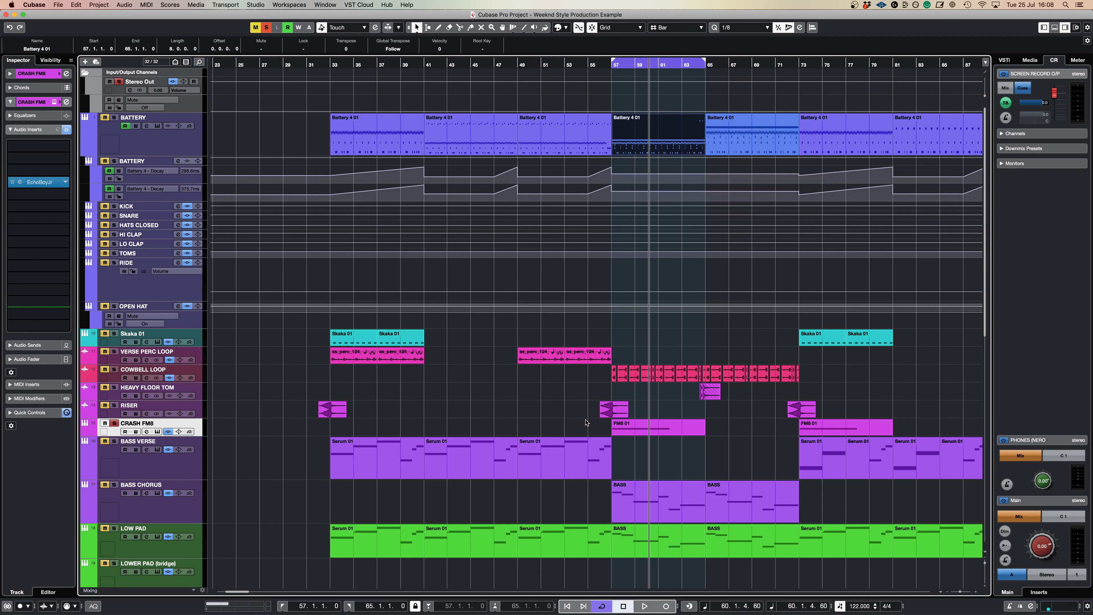
double_click(628, 430)
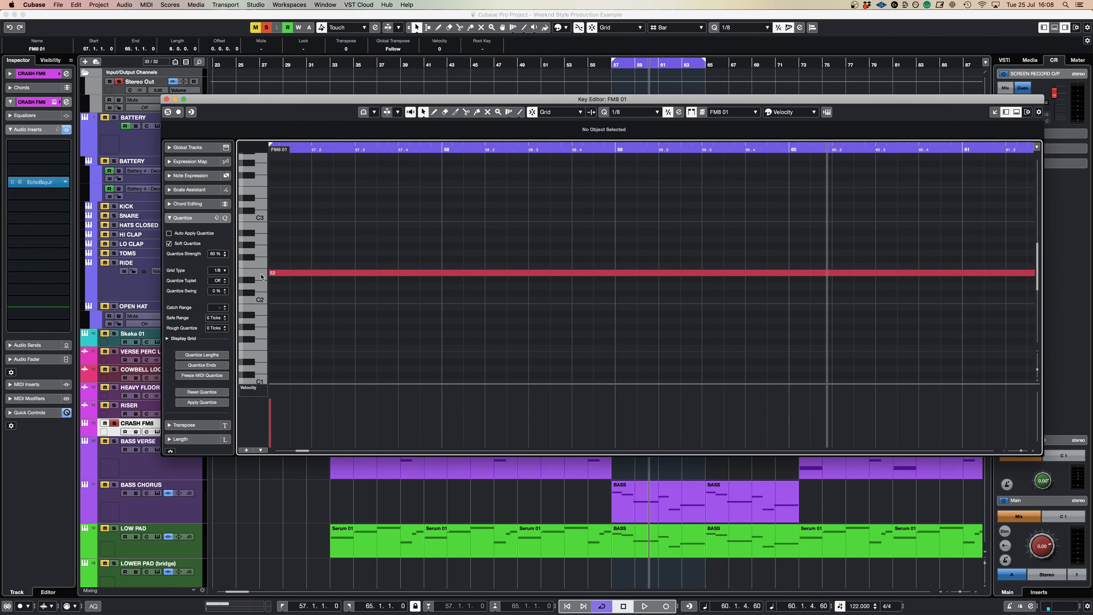
left_click(261, 276)
left_click(262, 277)
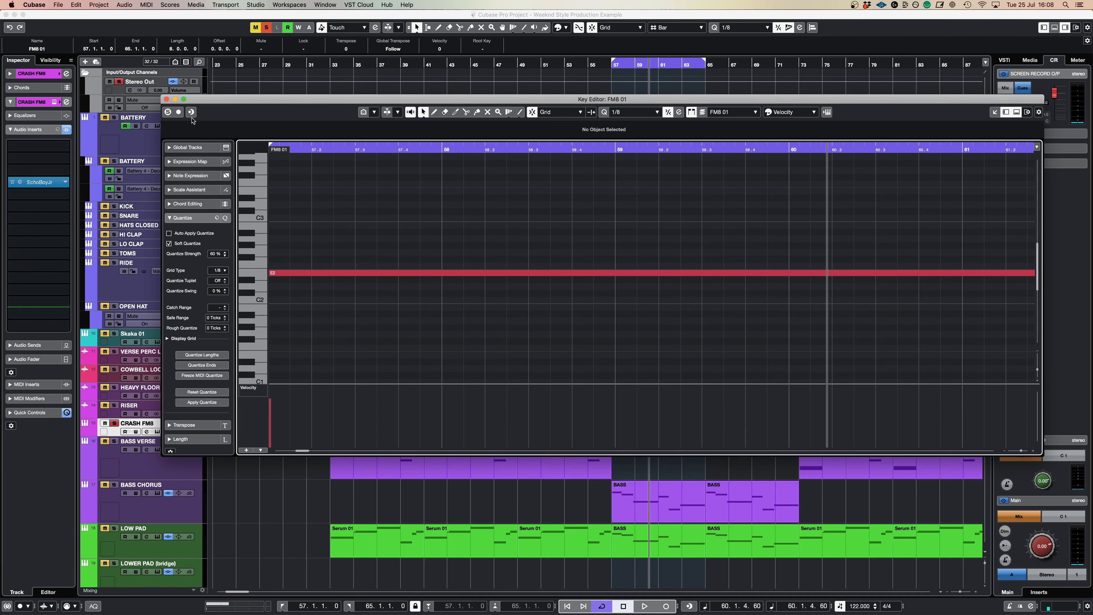
left_click(167, 100)
- Solo BASS CHORUS, open its Serum instrument, and play the bass from bar 57 with the synth window moved clear of the chorus parts
scroll(584, 276, "down", 5)
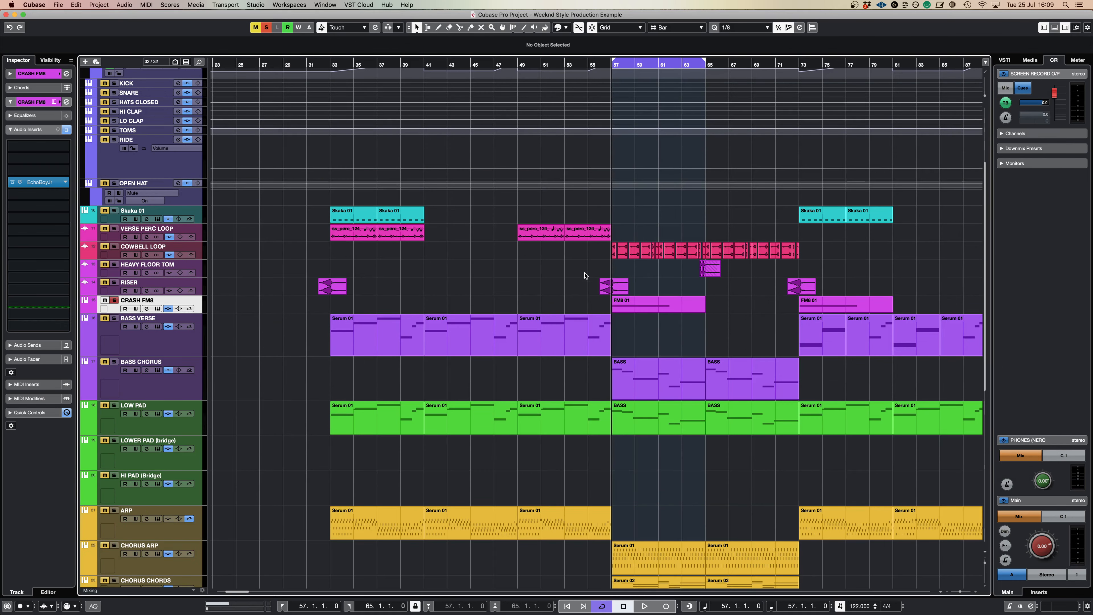
left_click(170, 386)
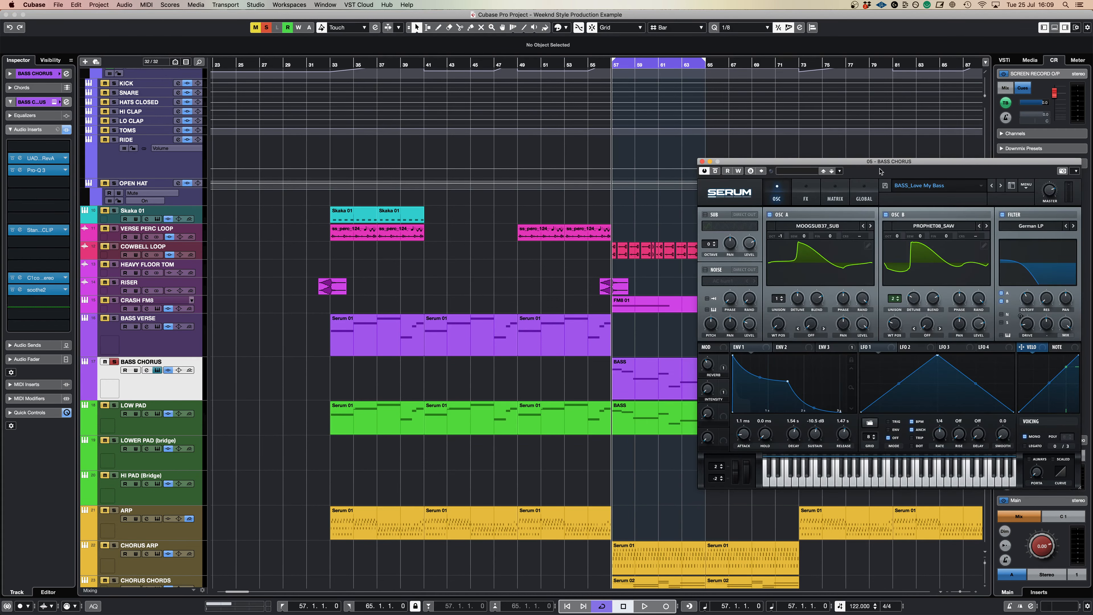
left_click_drag(881, 162, 419, 87)
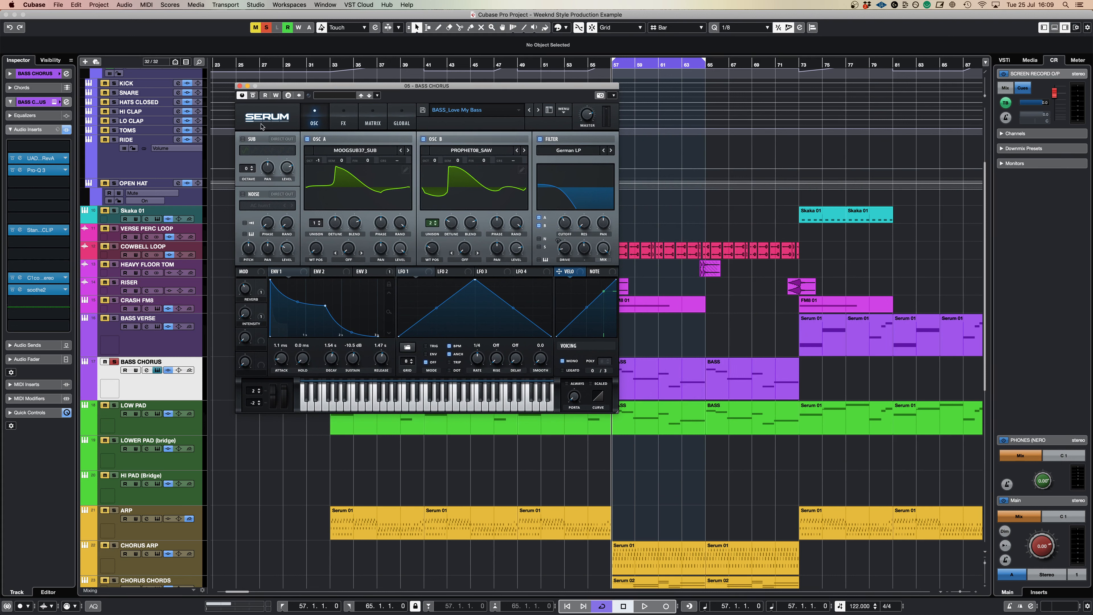
left_click_drag(320, 88, 260, 41)
key("space")
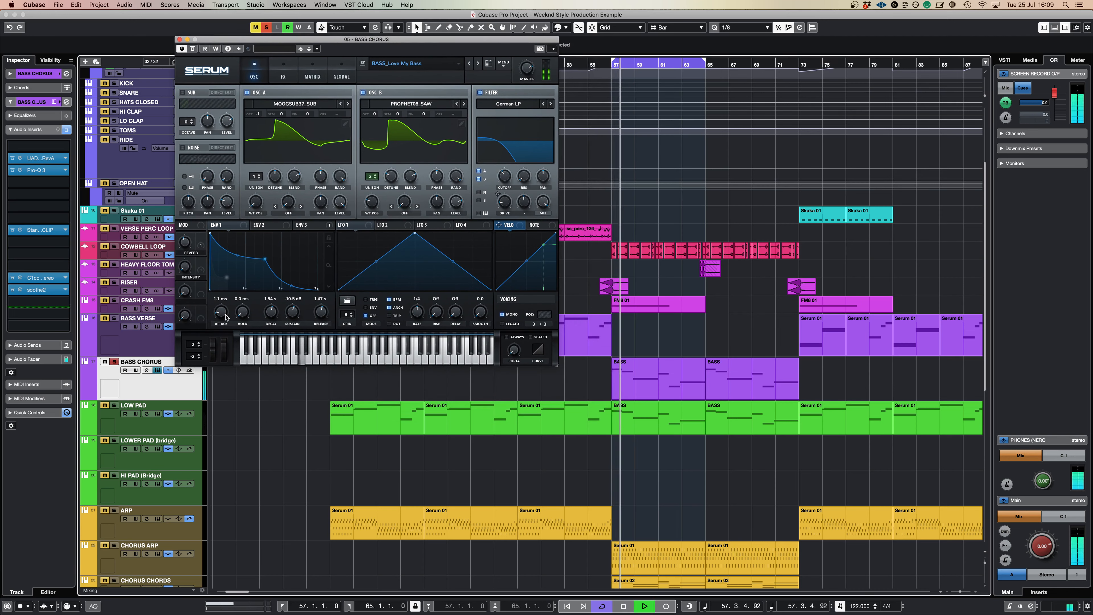
left_click_drag(438, 43, 360, 43)
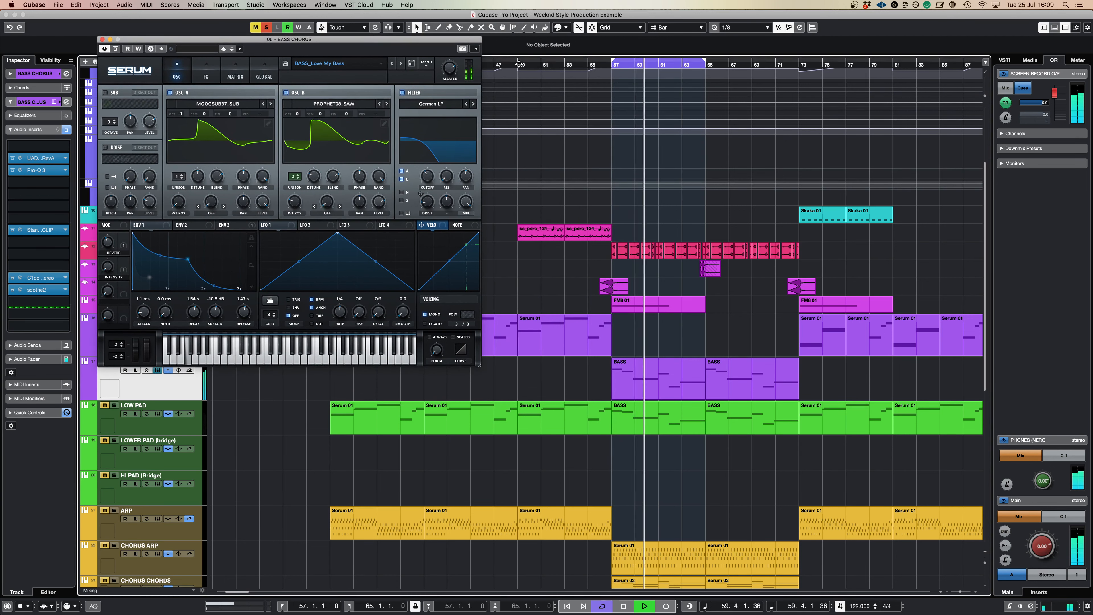
- Close the BASS CHORUS Serum window and replay the chorus from bar 57 with BASS VERSE and LOW PAD added to the solo
left_click(103, 40)
left_click(114, 318)
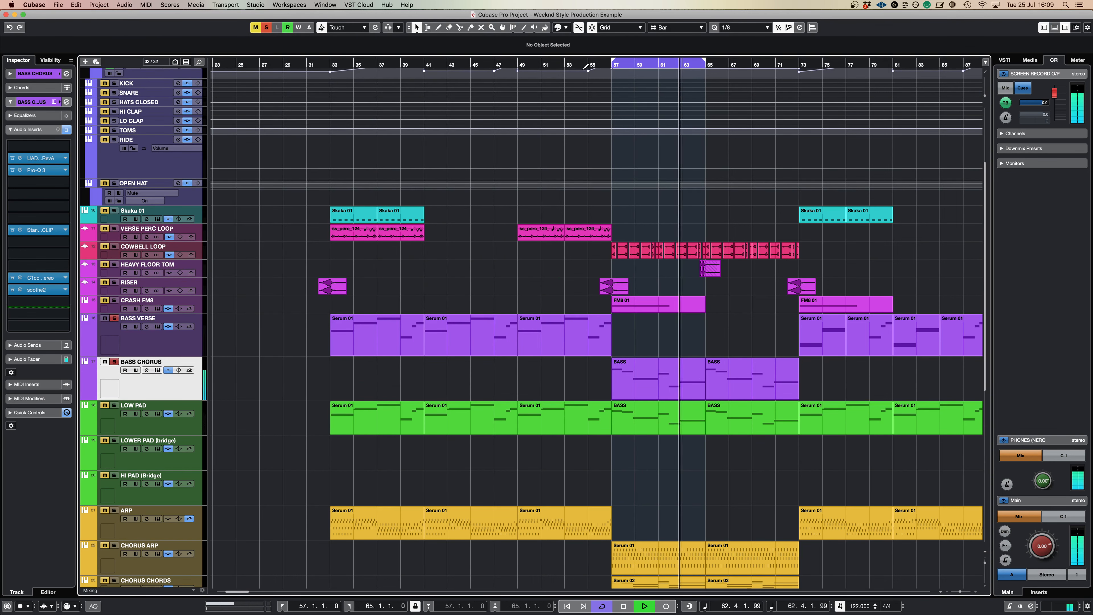
key("space")
key("space")
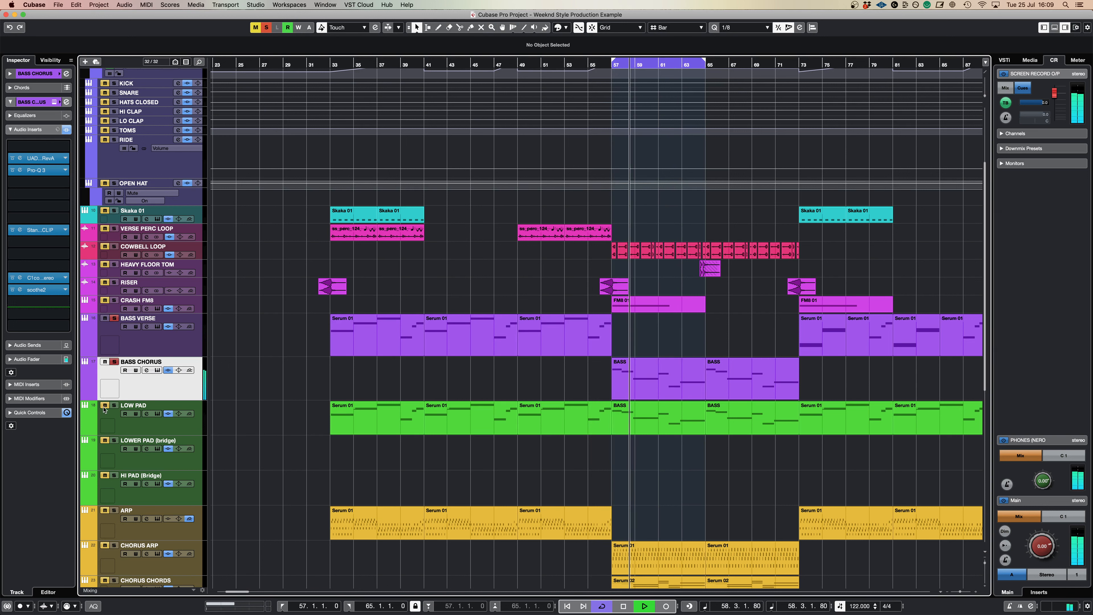
left_click(114, 405)
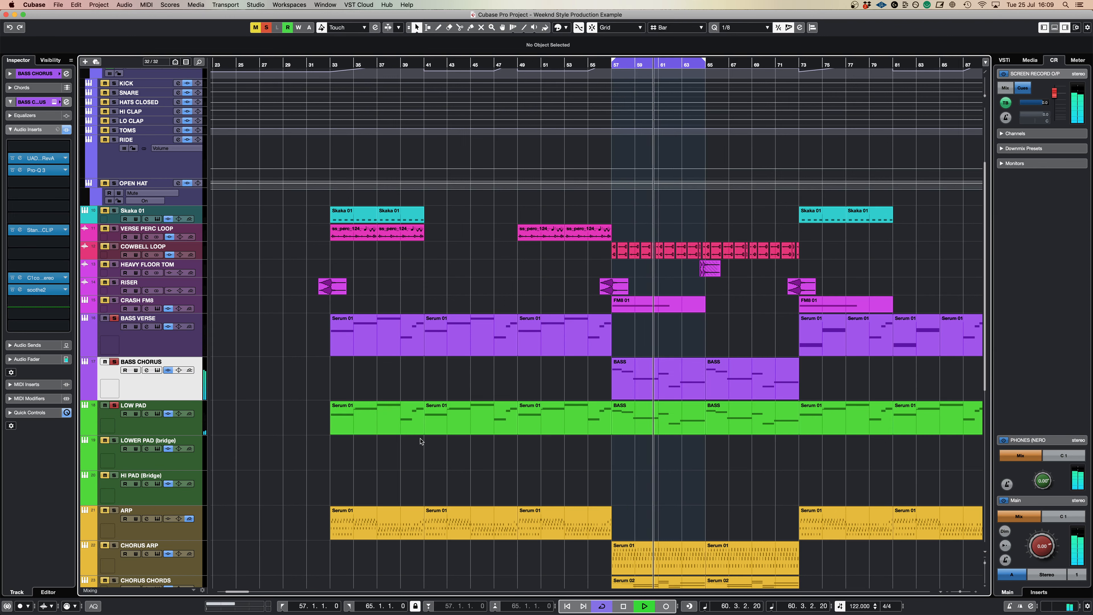
- Examine the CHORUS ARP part at bar 57 in the Key Editor alongside its Serum instrument during playback, closing the editor when done
scroll(387, 452, "down", 2)
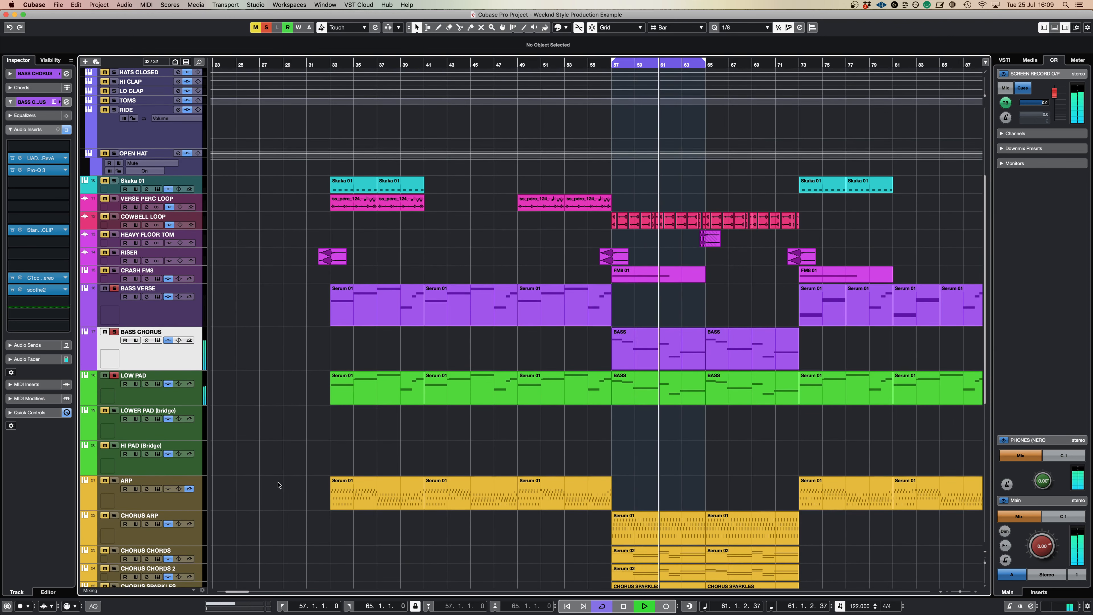
left_click(185, 538)
double_click(664, 527)
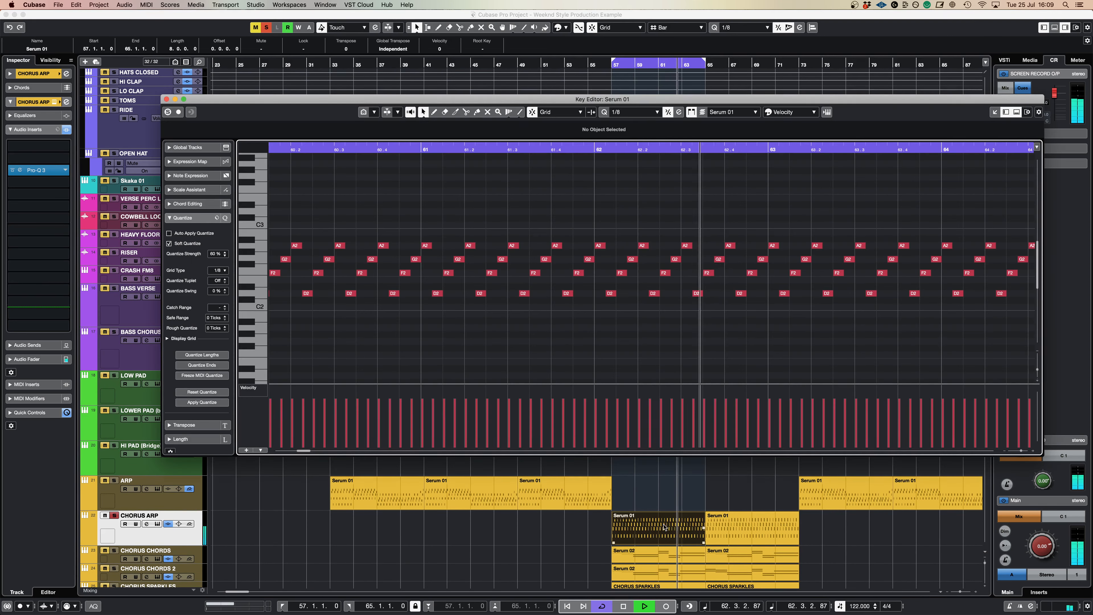
left_click(157, 524)
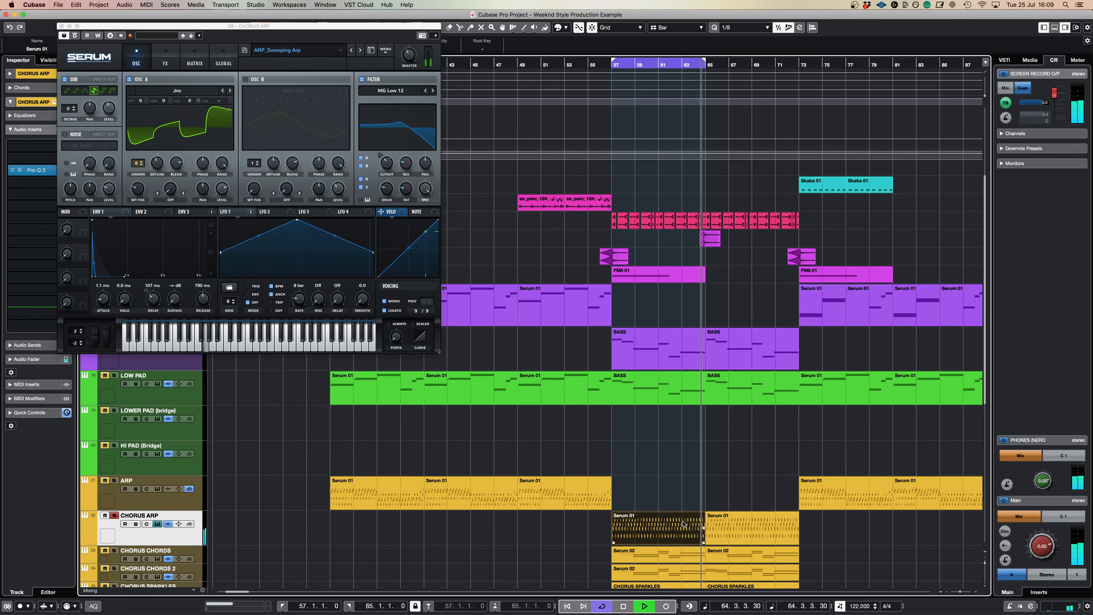
double_click(685, 524)
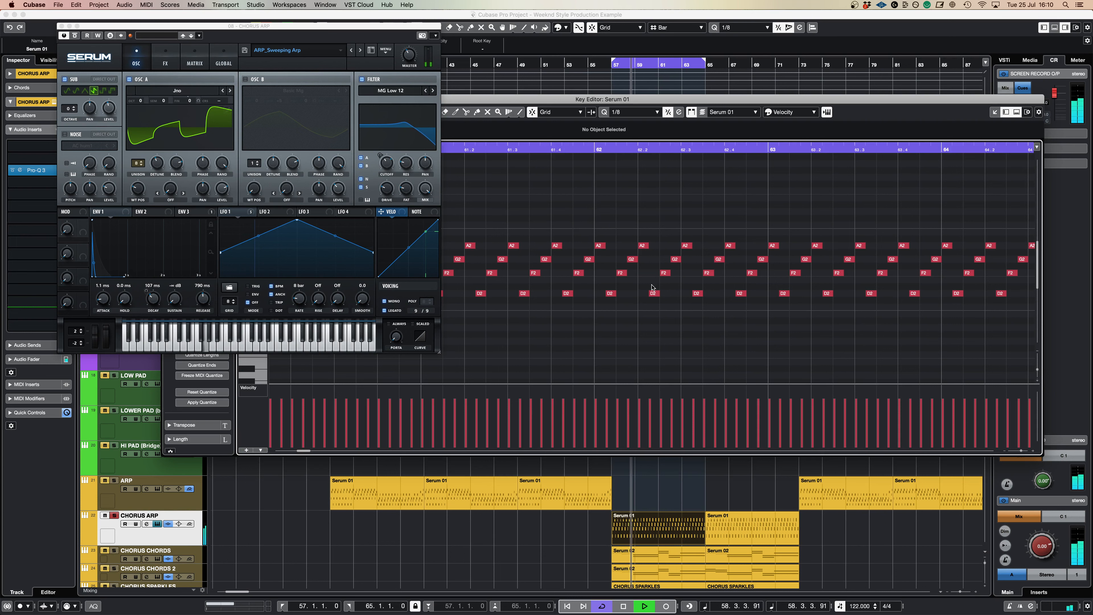
left_click_drag(576, 102, 851, 120)
left_click_drag(482, 116, 490, 117)
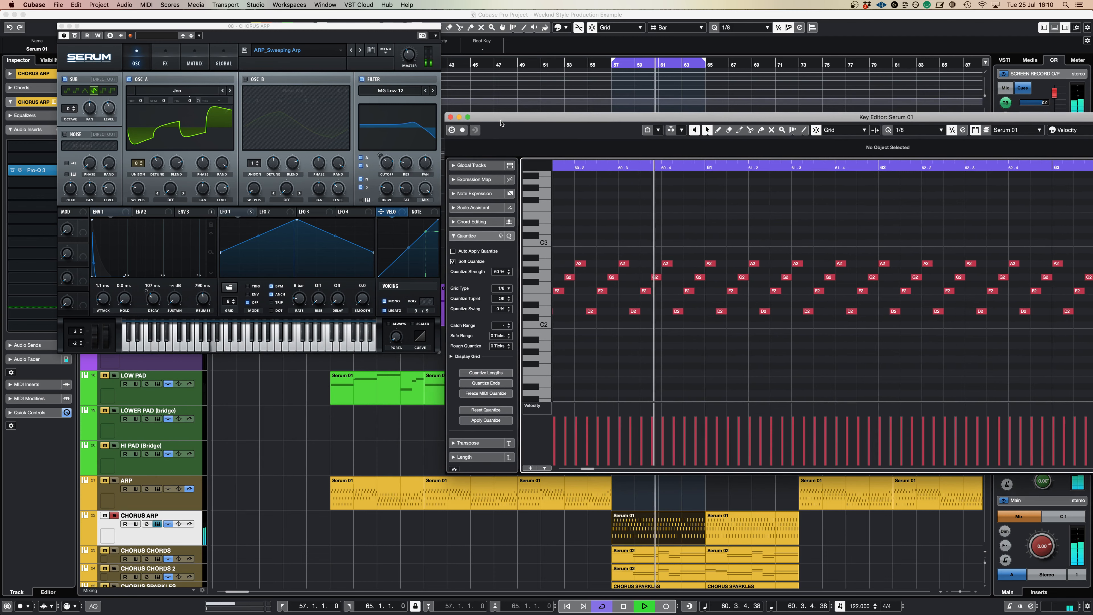
left_click(452, 117)
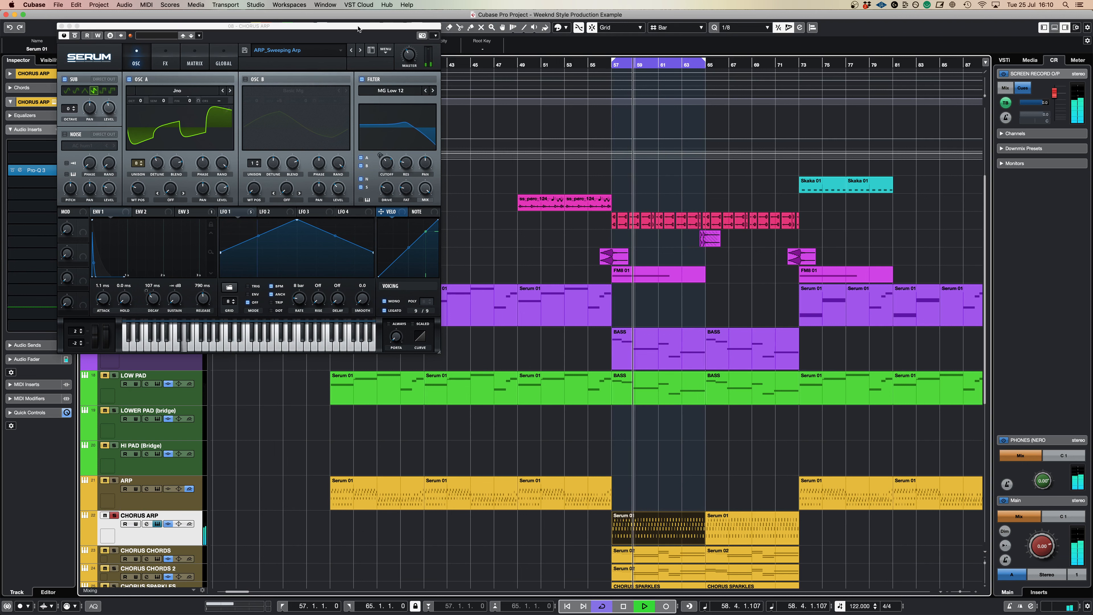
- Release all solos, close the CHORUS ARP Serum window, and turn off cycle so playback runs beyond bar 65
left_click_drag(357, 28, 518, 87)
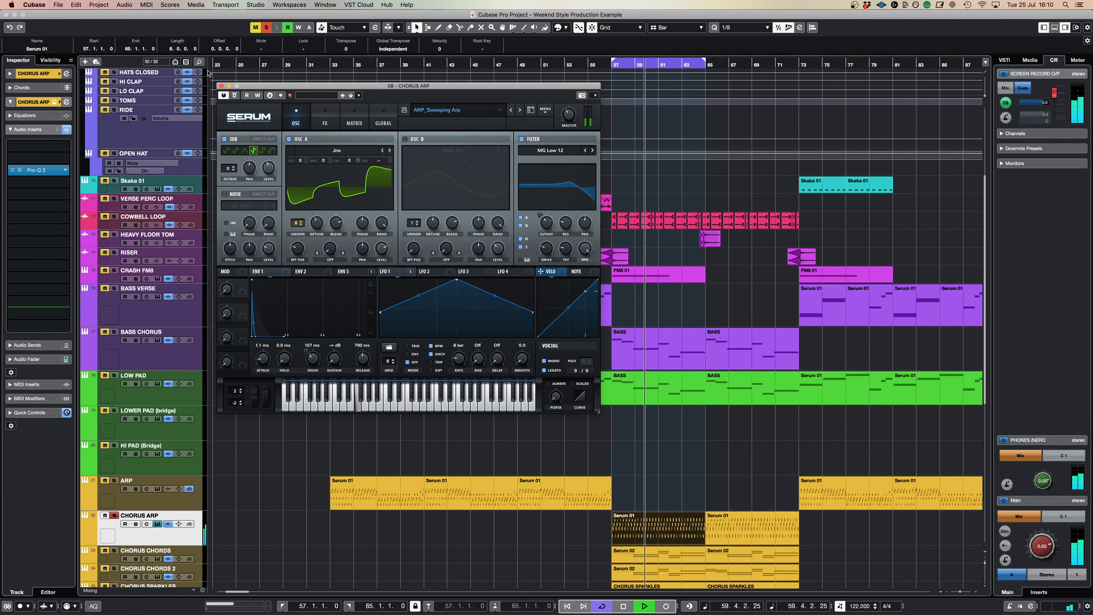
left_click(266, 27)
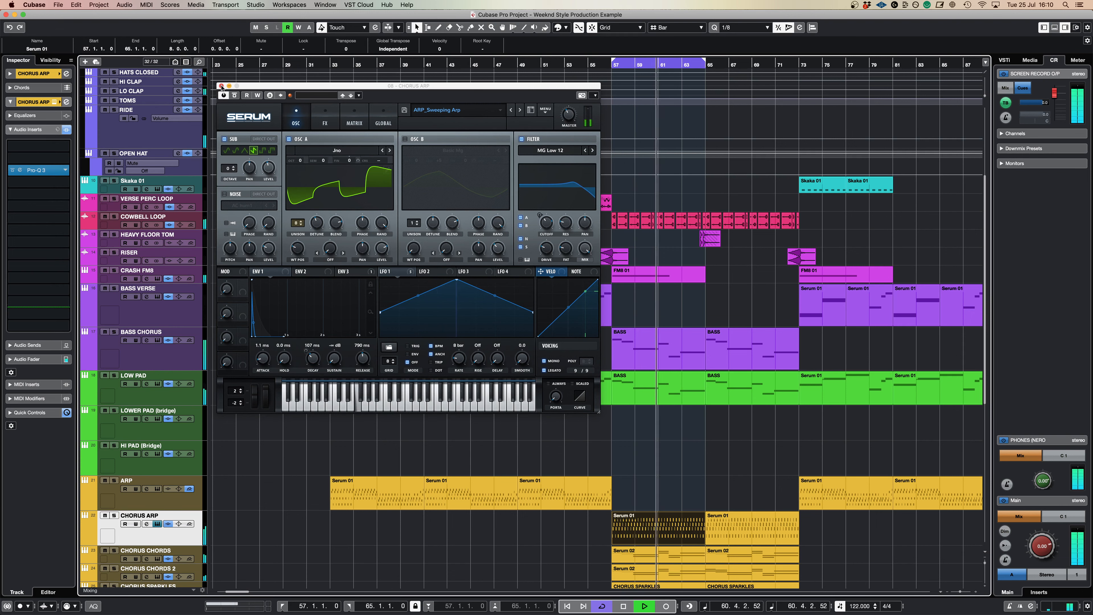
left_click(221, 87)
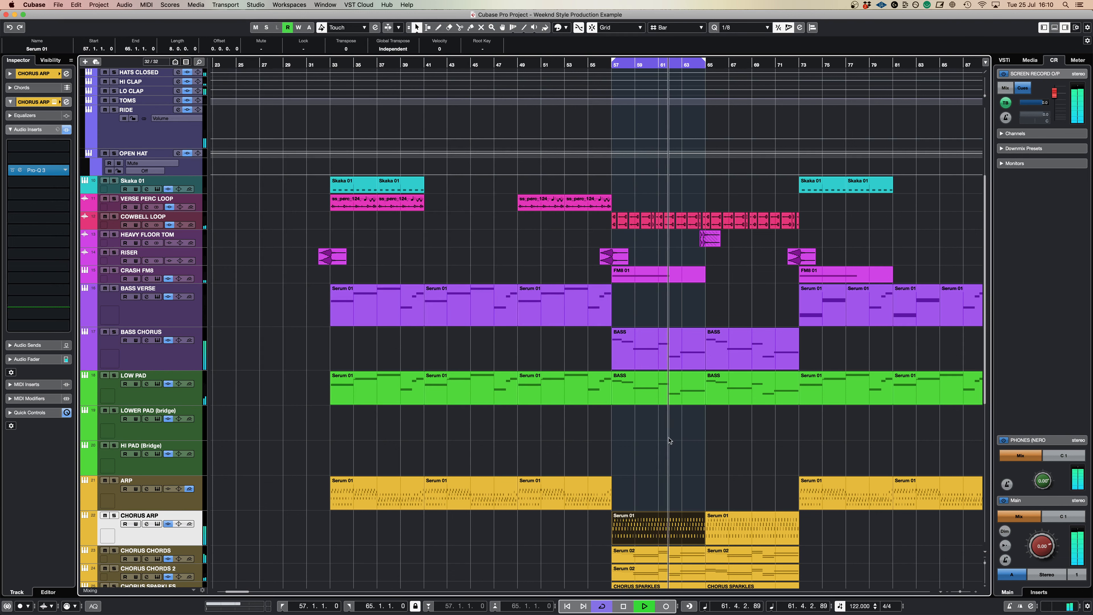
key("KP_Divide")
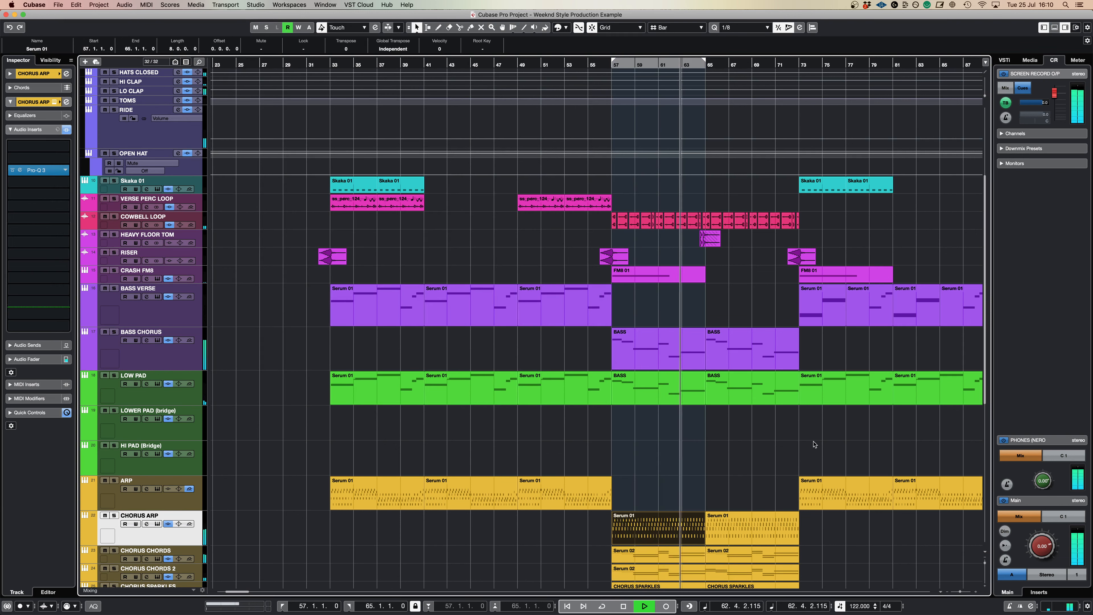
- Follow playback through the rest of the chorus into bar 73, examining the arrangement from the drums to the effects tracks
scroll(752, 444, "down", 3)
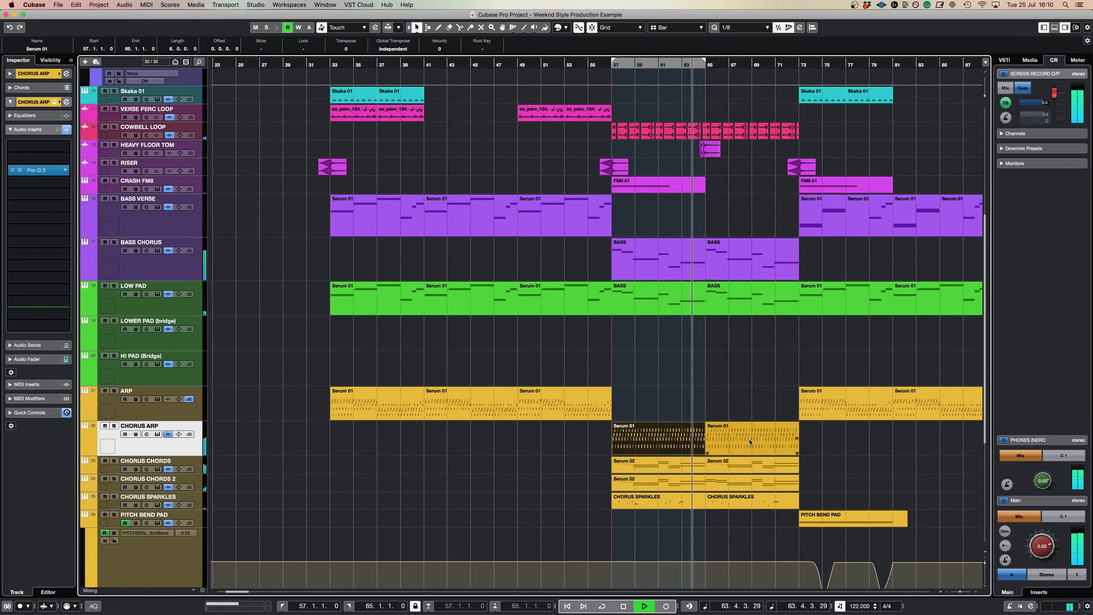
scroll(750, 443, "down", 5)
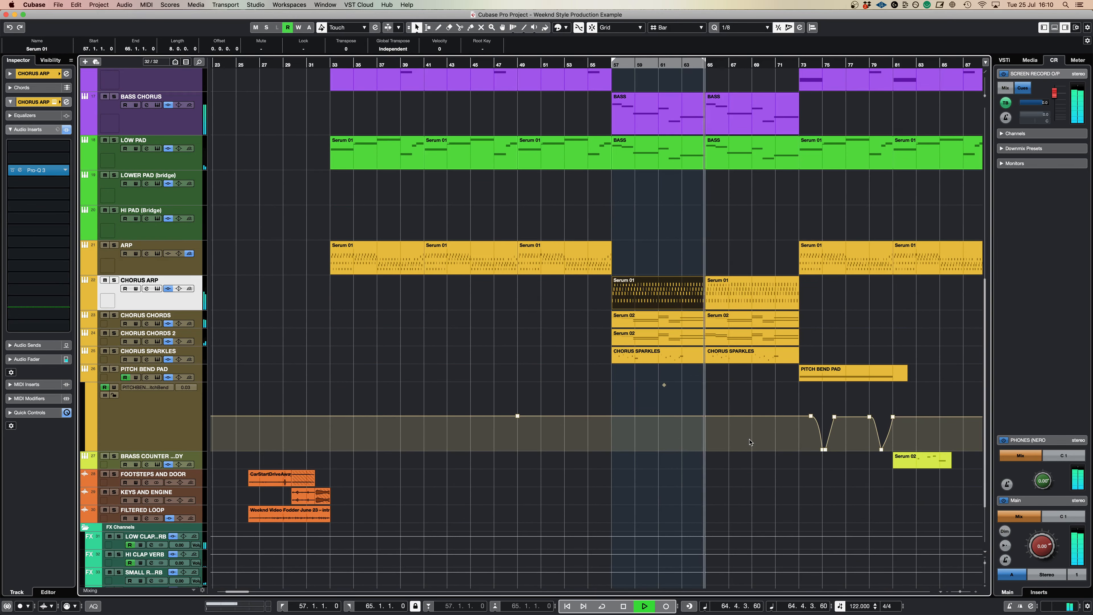
scroll(750, 443, "down", 1)
scroll(750, 442, "right", 3)
scroll(750, 443, "right", 1)
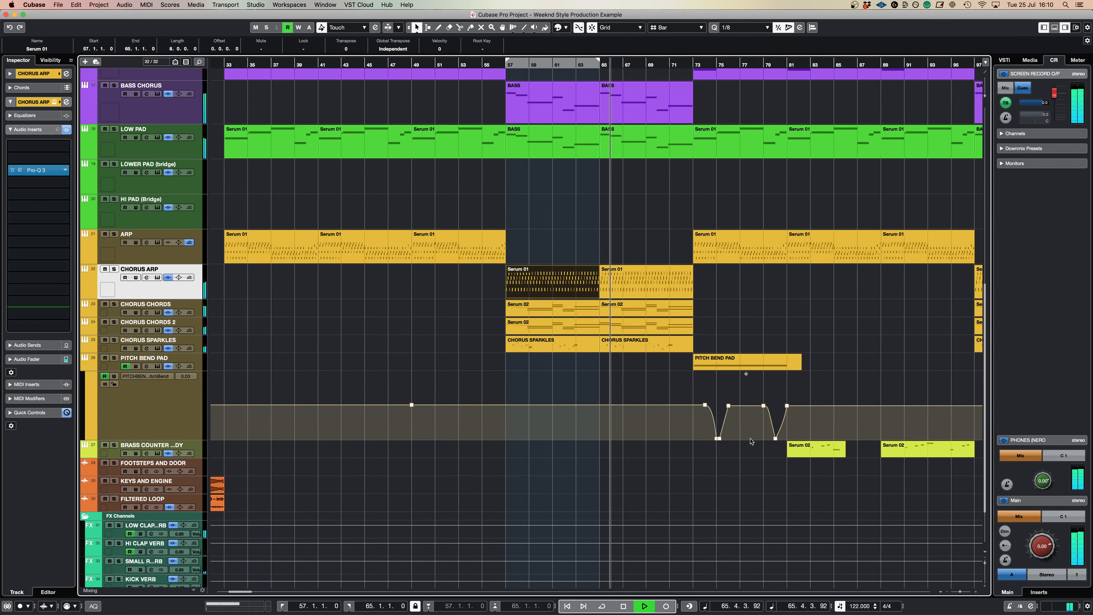
scroll(785, 386, "up", 7)
scroll(786, 387, "up", 6)
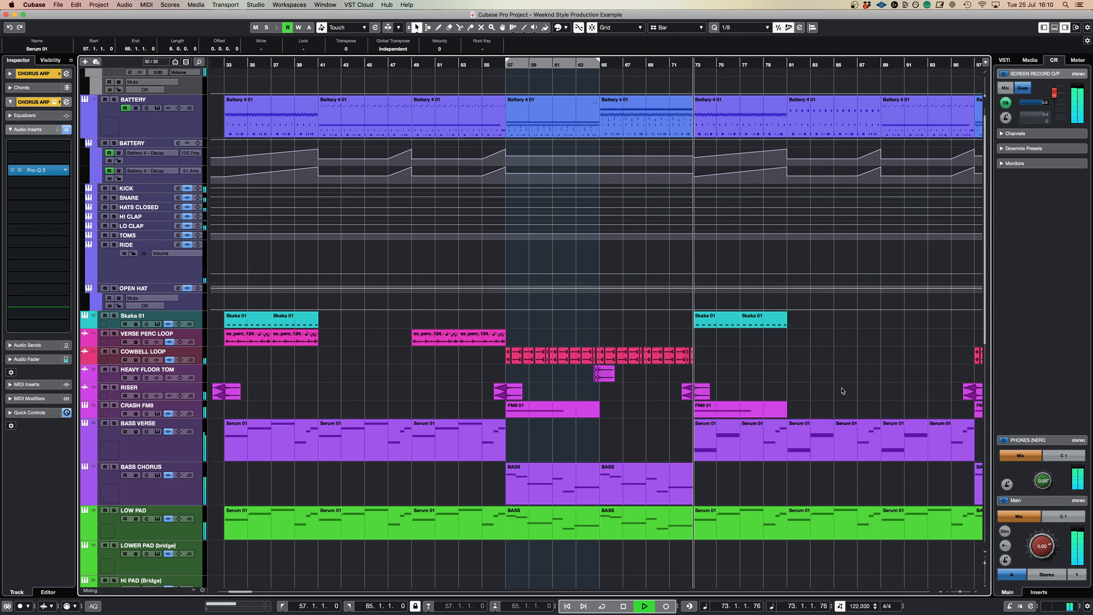
scroll(835, 396, "down", 2)
scroll(831, 401, "down", 8)
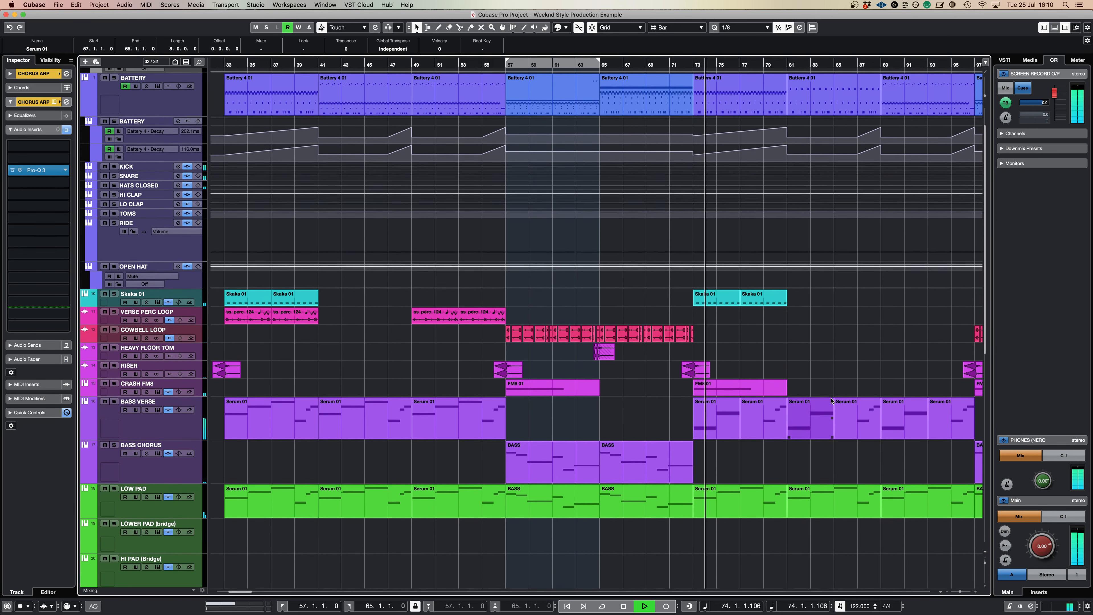
scroll(827, 476, "down", 4)
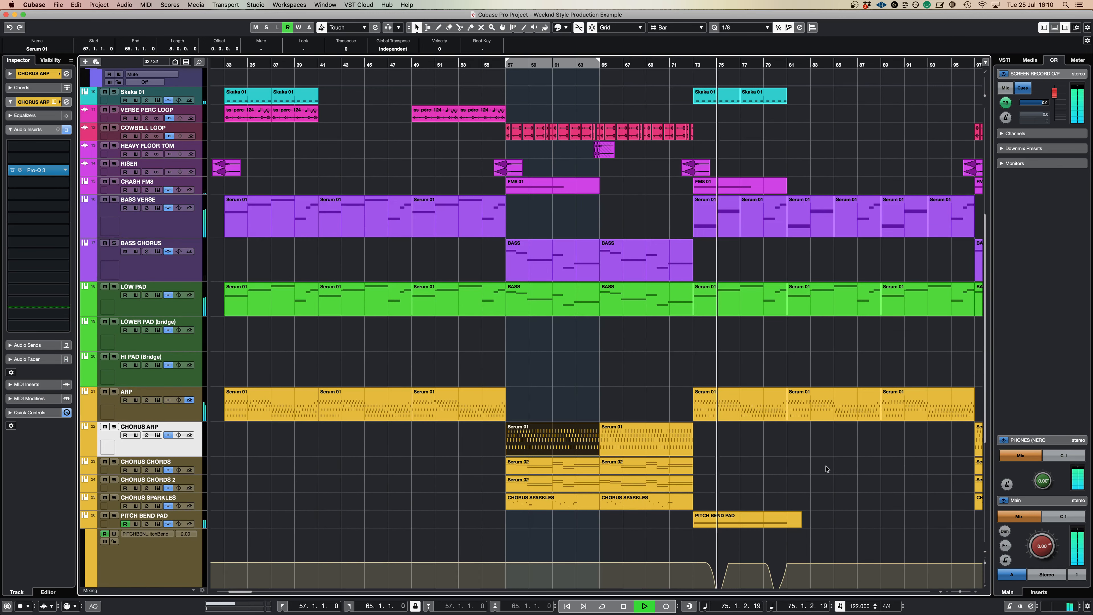
- Examine the PITCH BEND PAD part at bar 73 with its pitch bend automation and Serum instrument, and close the synth window
left_click(762, 520)
scroll(488, 503, "down", 3)
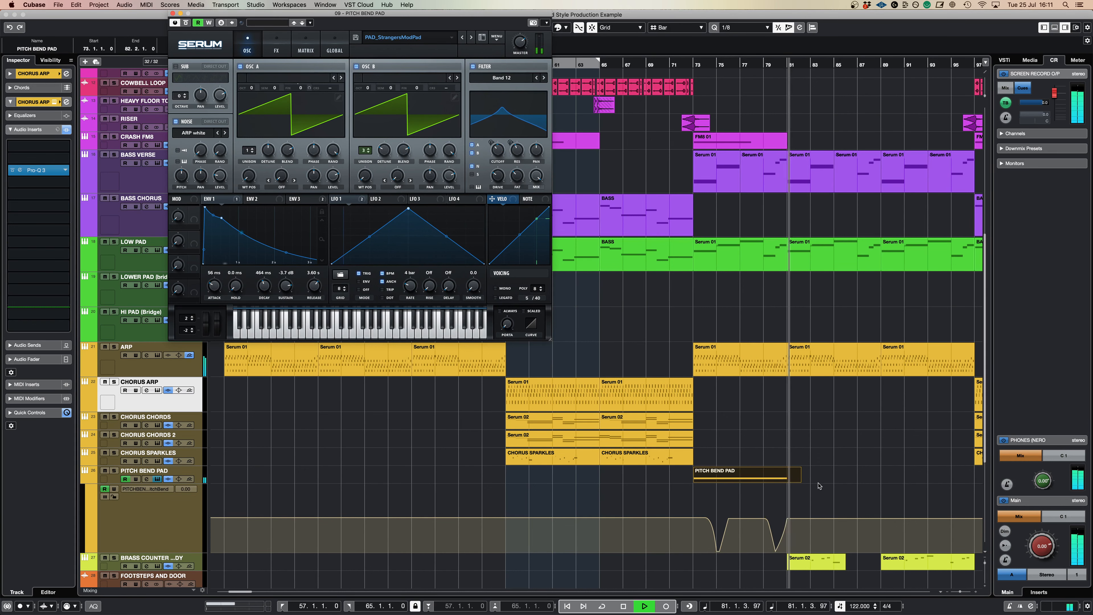
scroll(831, 491, "right", 5)
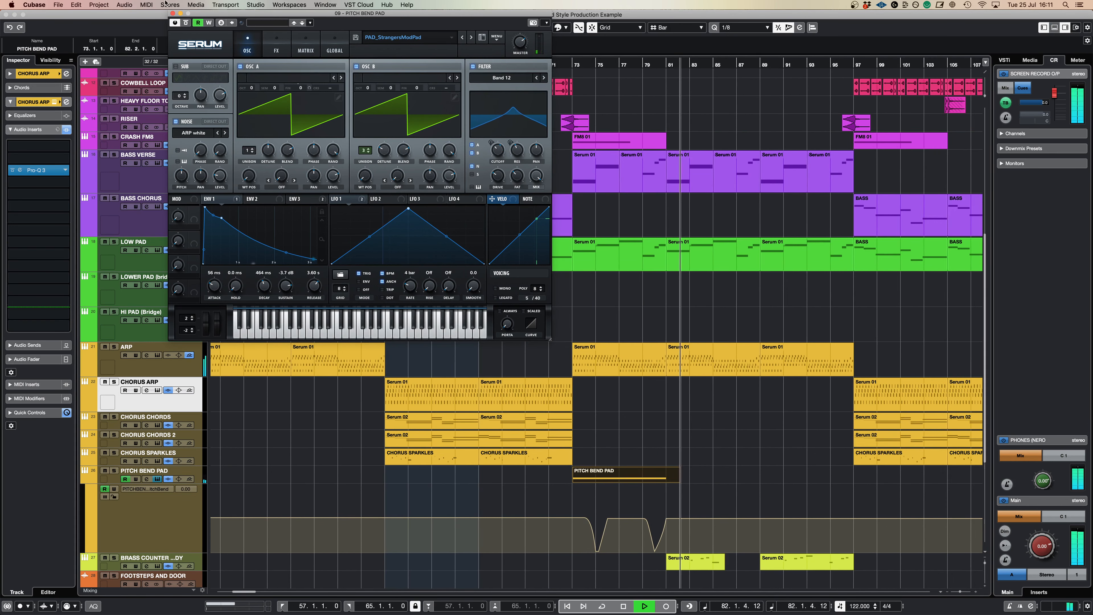
left_click(173, 13)
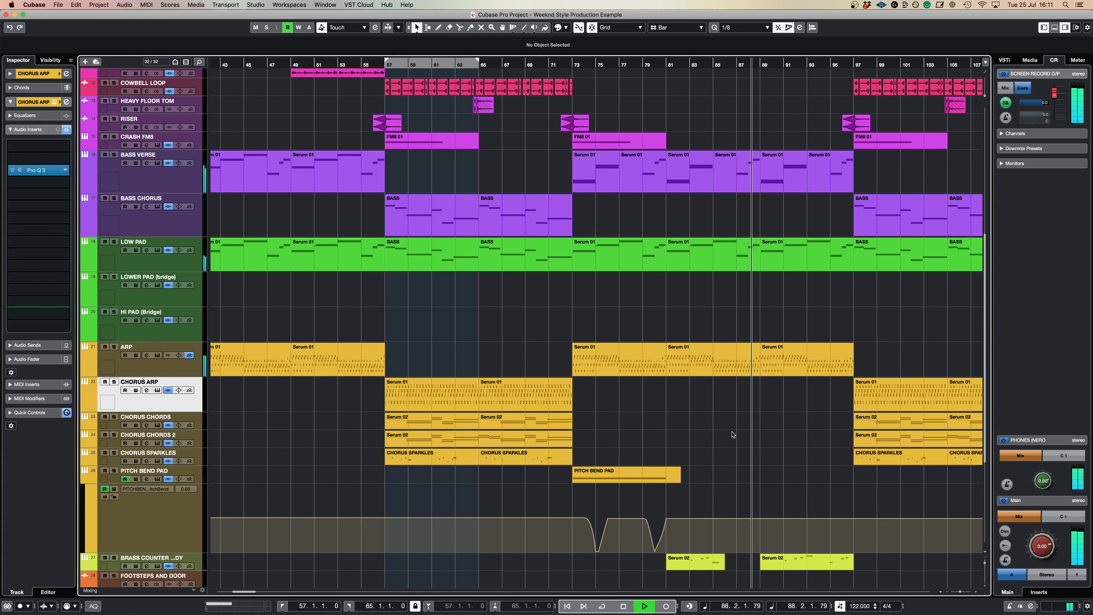
- Examine the BATTERY part at bar 81 in the Key Editor, and loop playback over that part from bar 81 to 89
scroll(734, 435, "up", 3)
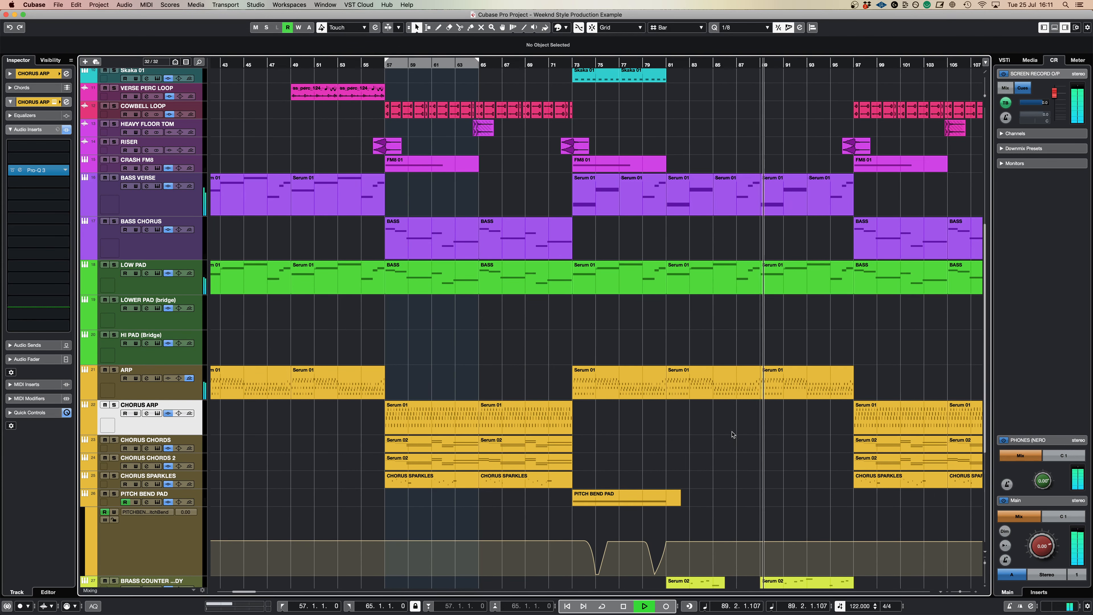
scroll(734, 434, "up", 3)
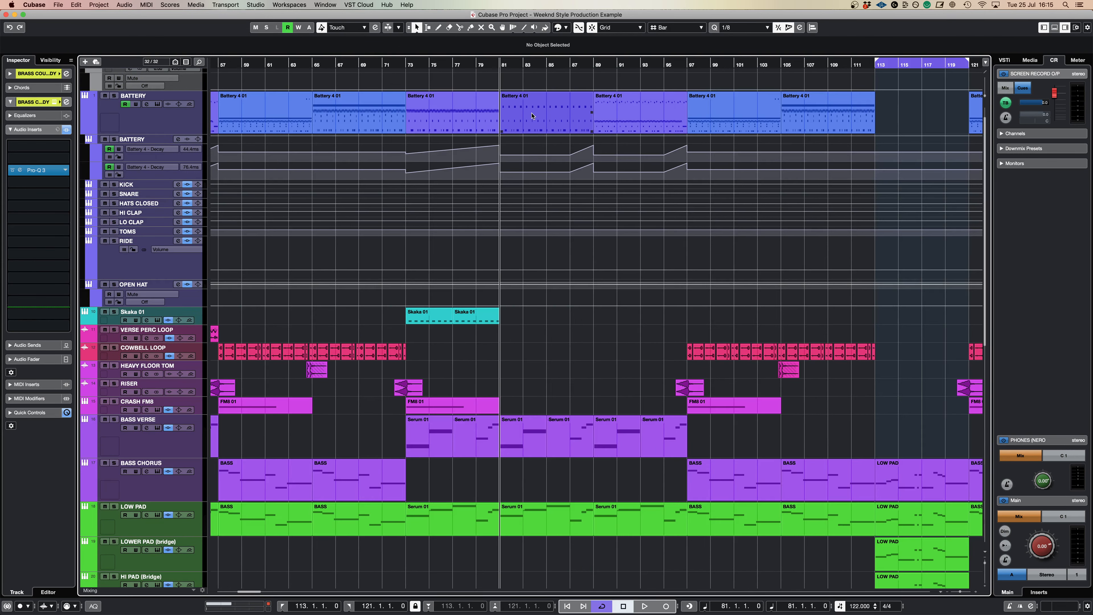
double_click(532, 113)
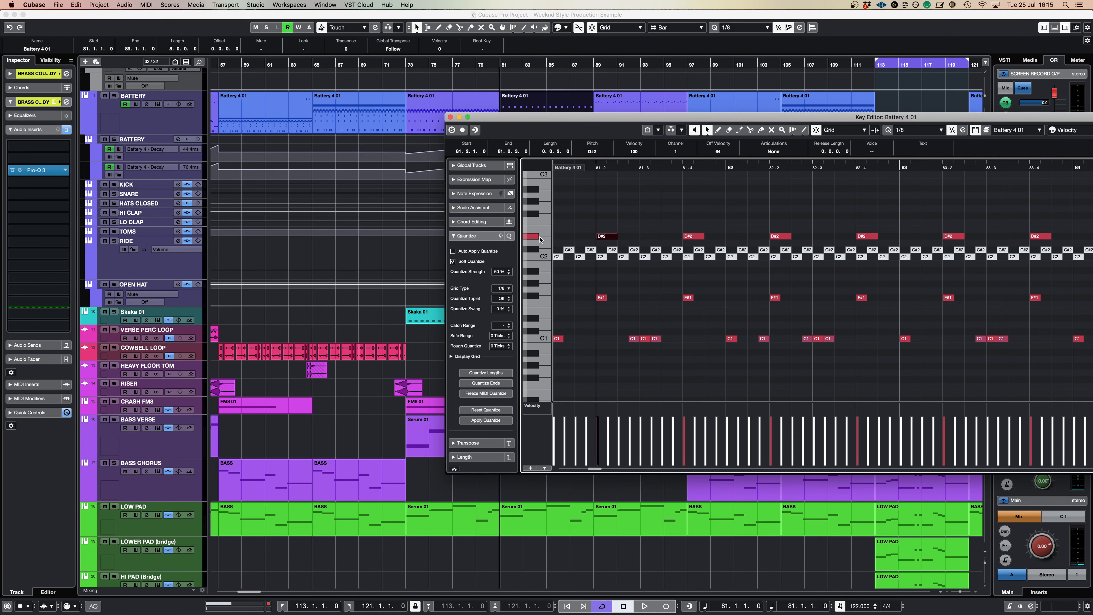
left_click(451, 117)
key("space")
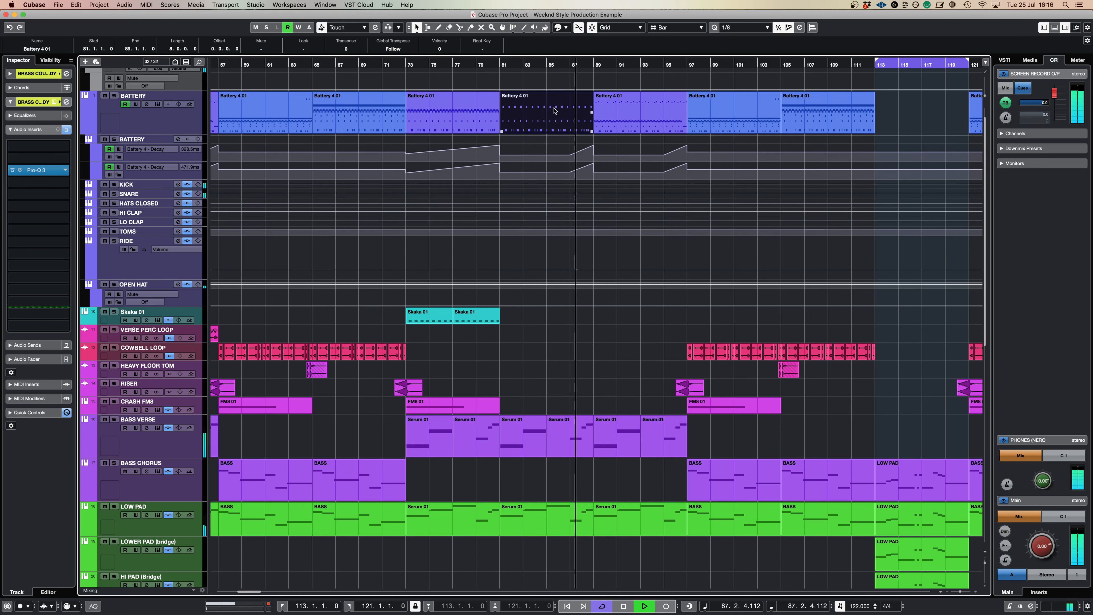
key("p")
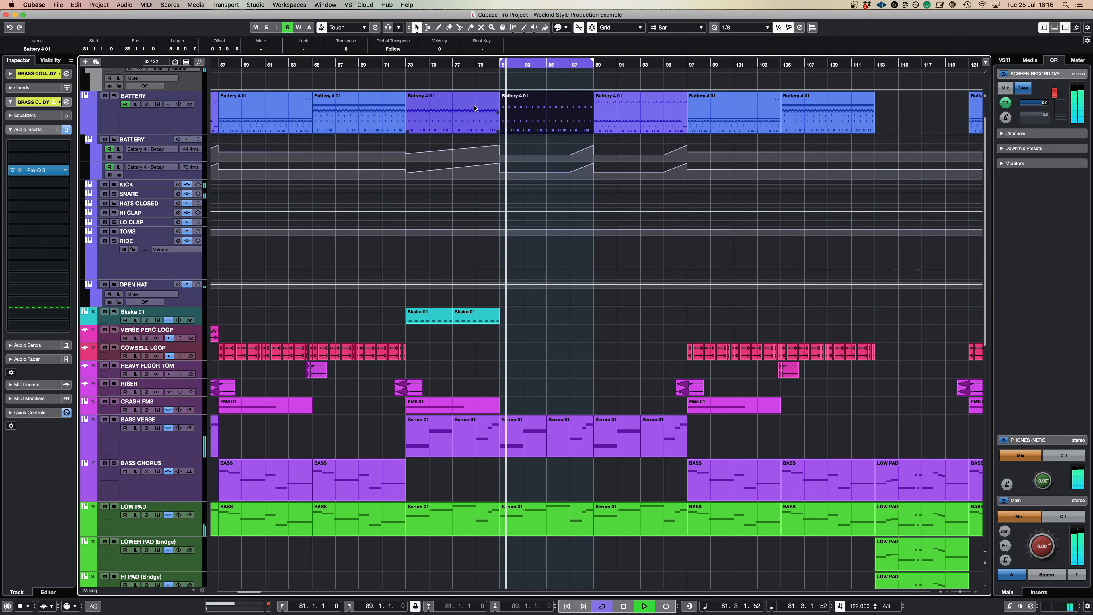
- Examine the brass counter melody part at bar 81 in the Key Editor, and open its Serum instrument during playback
scroll(581, 355, "down", 8)
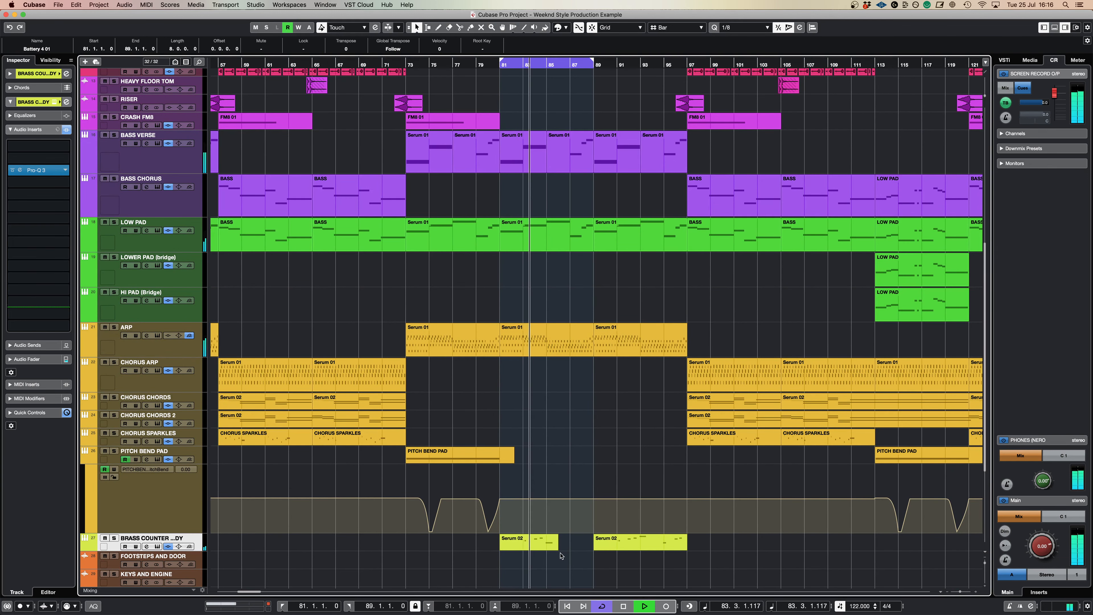
double_click(546, 546)
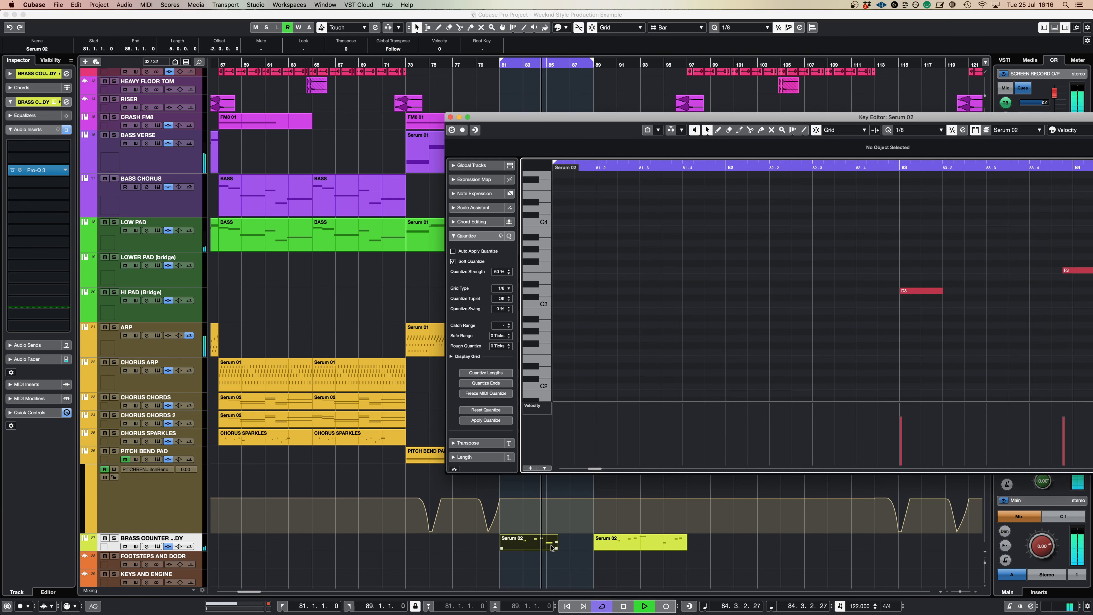
left_click(451, 117)
left_click(158, 547)
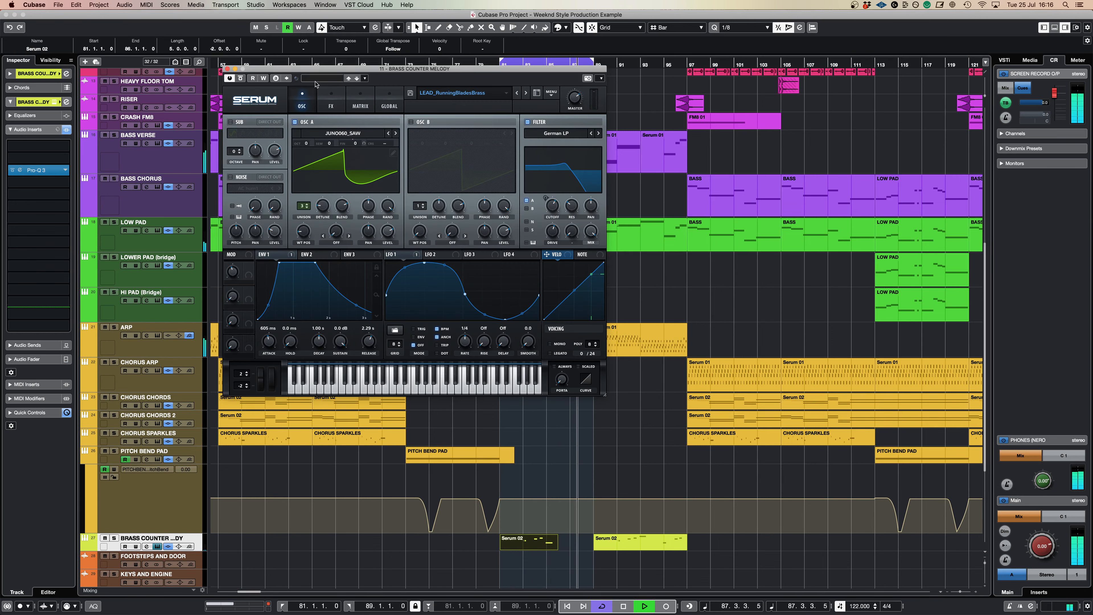
left_click_drag(259, 74, 273, 77)
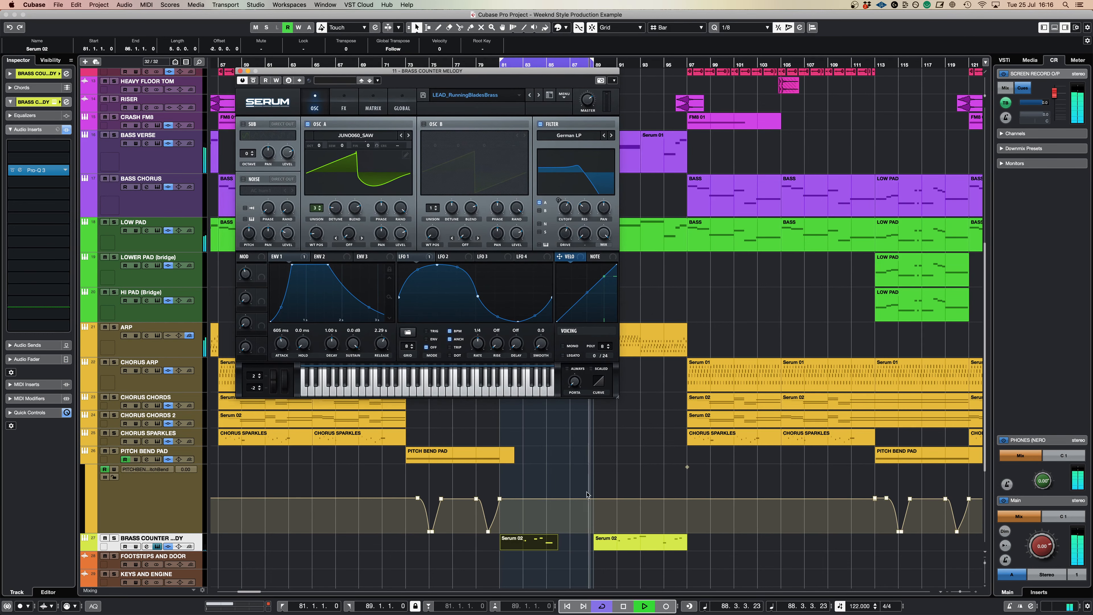
- Turn off cycle, close the brass Serum window, and follow the arrangement into the chorus at bar 97
key("KP_Divide")
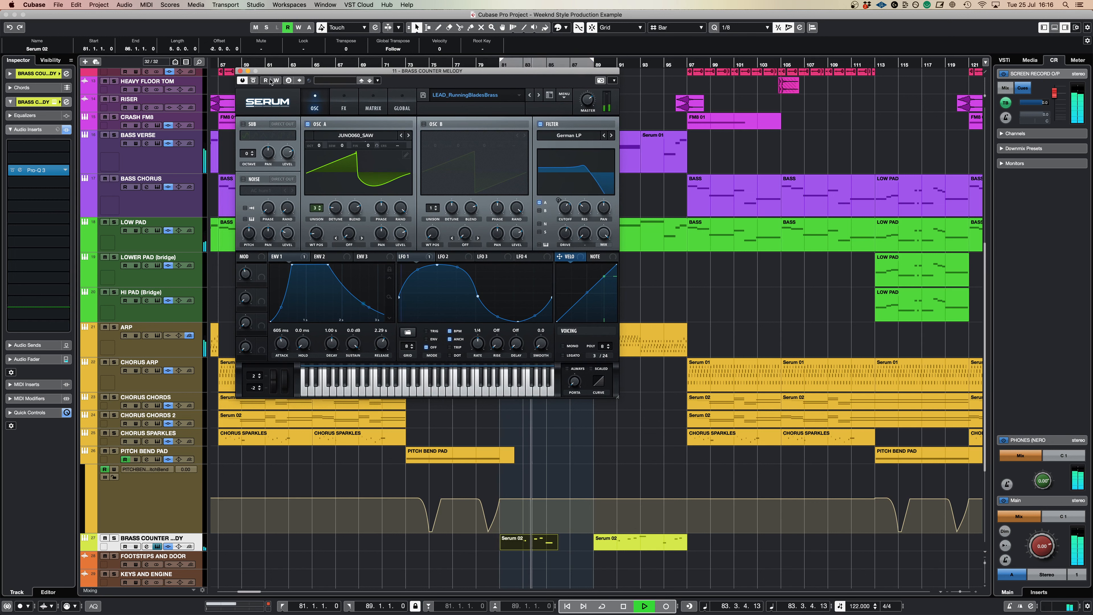
left_click(241, 72)
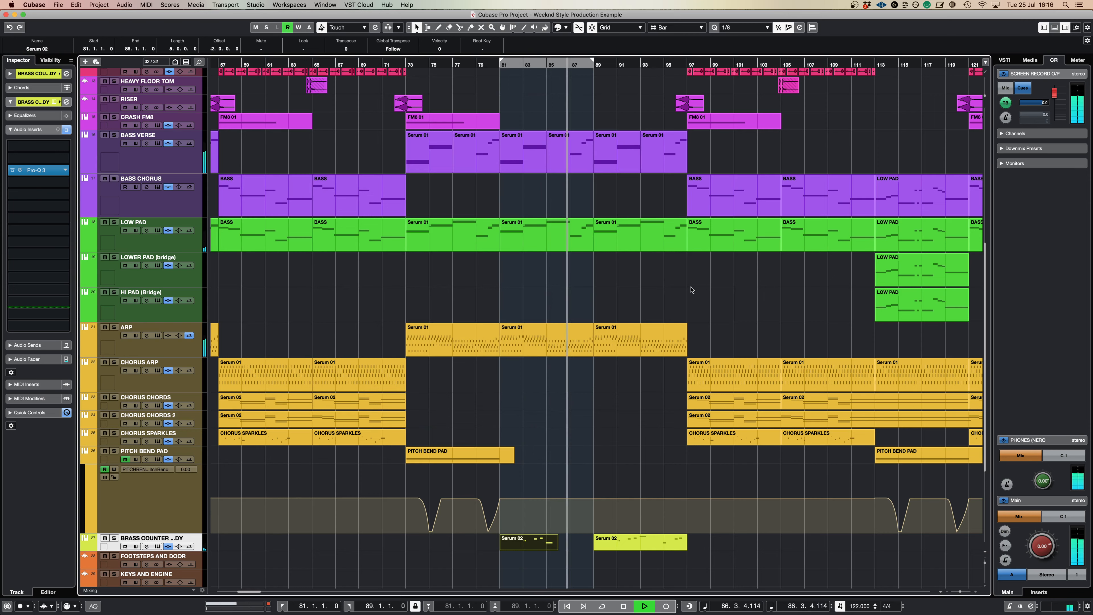
scroll(717, 306, "up", 4)
scroll(728, 308, "up", 4)
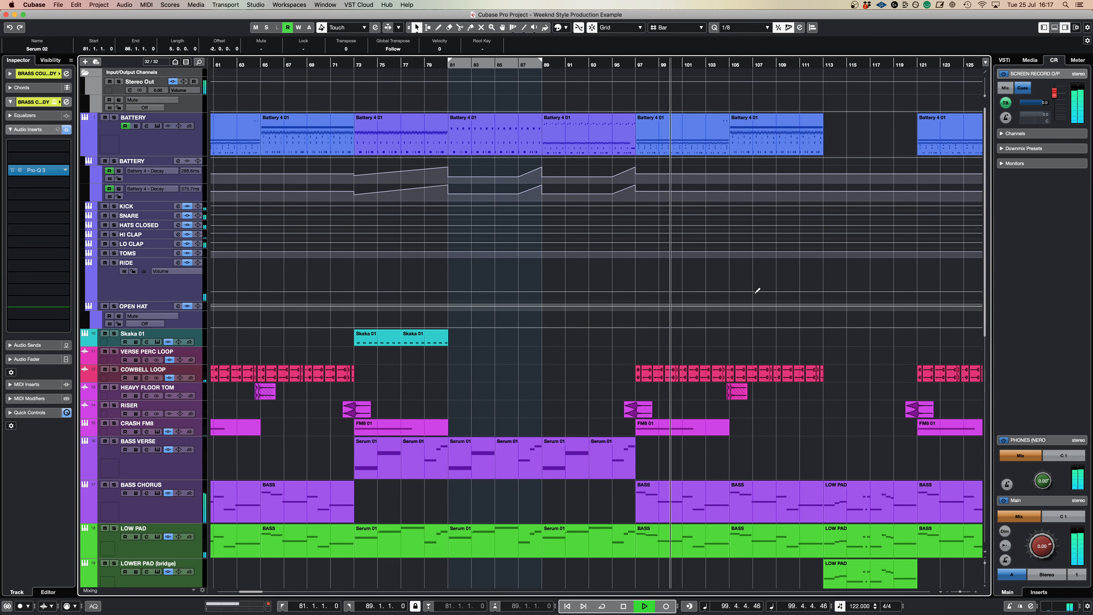
scroll(756, 295, "down", 3)
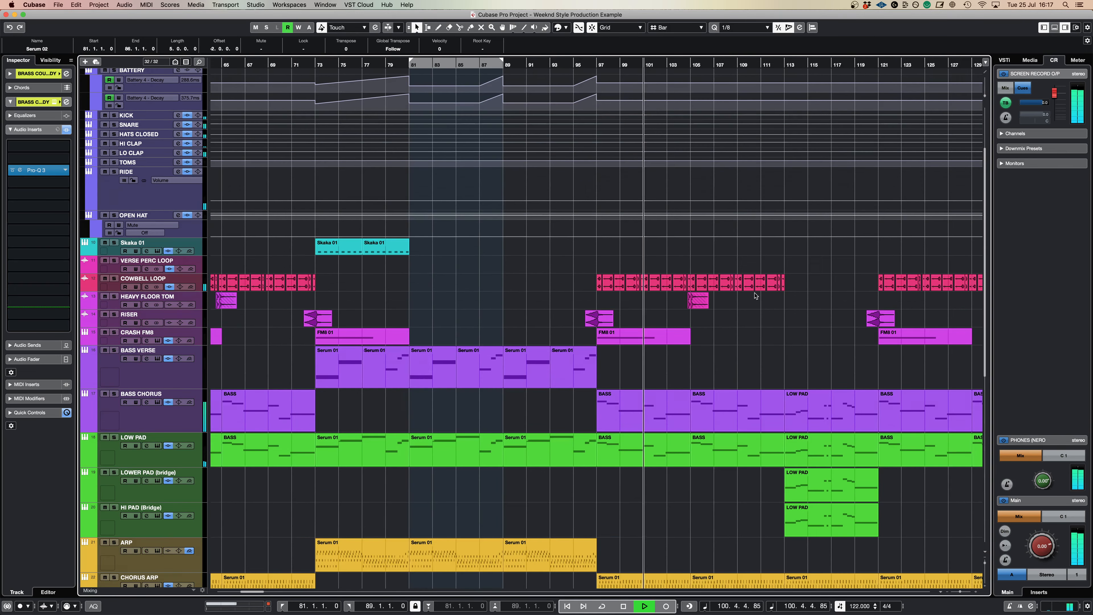
- Set the locators around the LOW PAD part on the BASS CHORUS track and loop playback of the bridge from bar 113 to 121
left_click(807, 401)
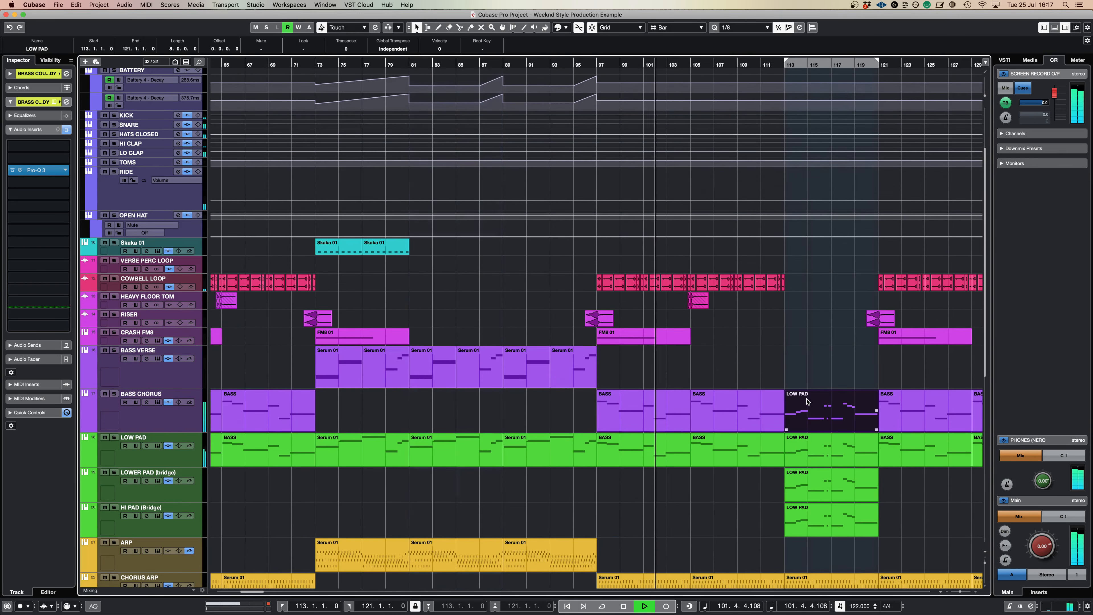
scroll(831, 258, "left", 4)
scroll(831, 258, "right", 5)
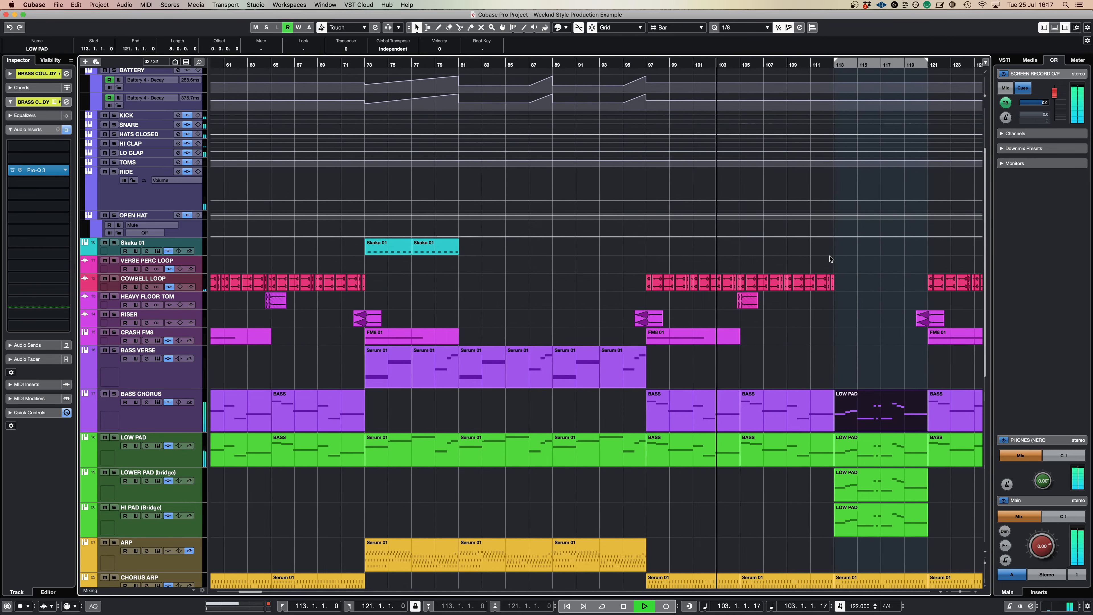
scroll(820, 246, "up", 3)
key("space")
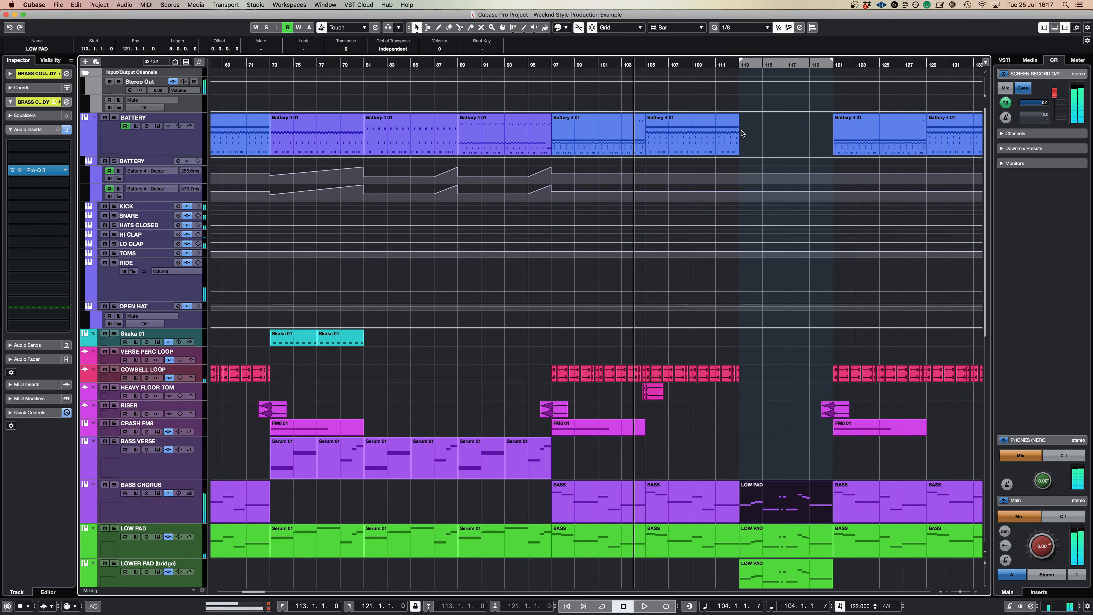
left_click(743, 61)
scroll(770, 267, "down", 8)
key("space")
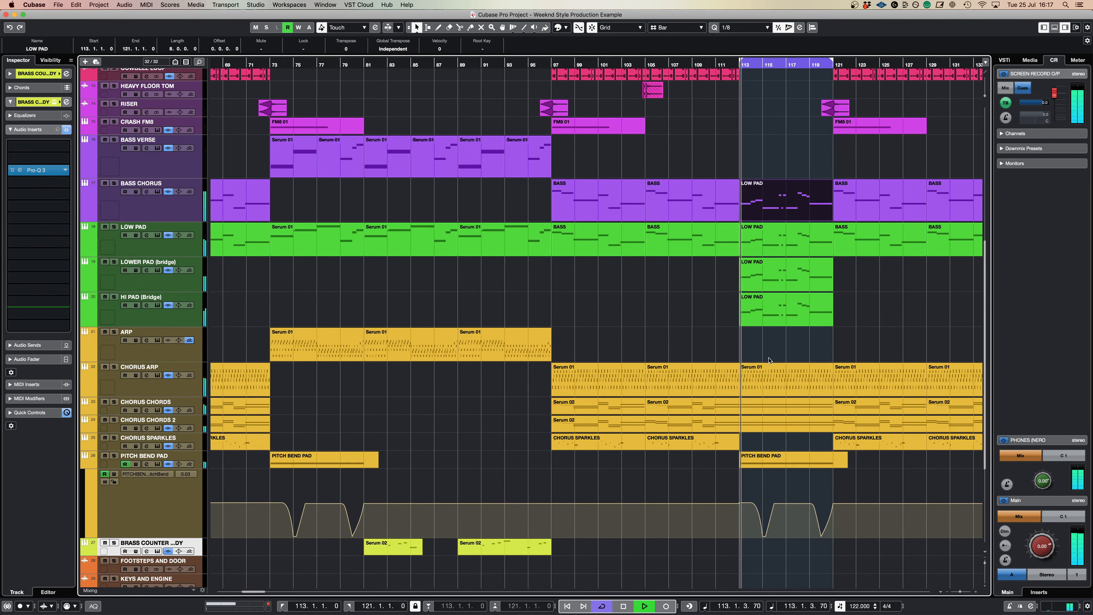
- Examine the CHORUS ARP part at bar 113 in the Key Editor, close the editor, and select the bridge's PITCH BEND PAD part
double_click(770, 381)
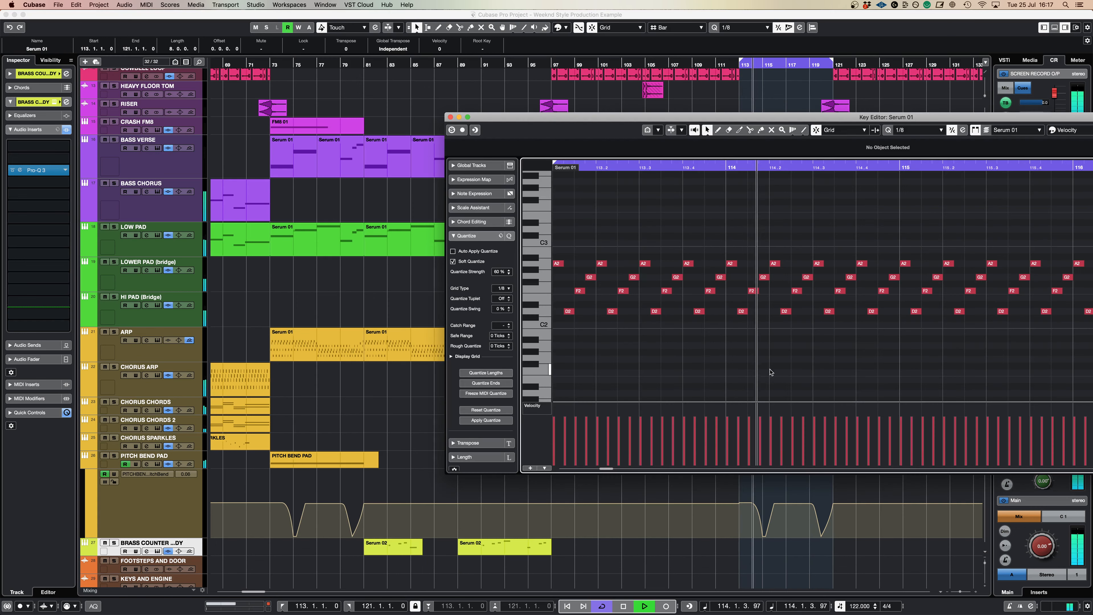
left_click(451, 117)
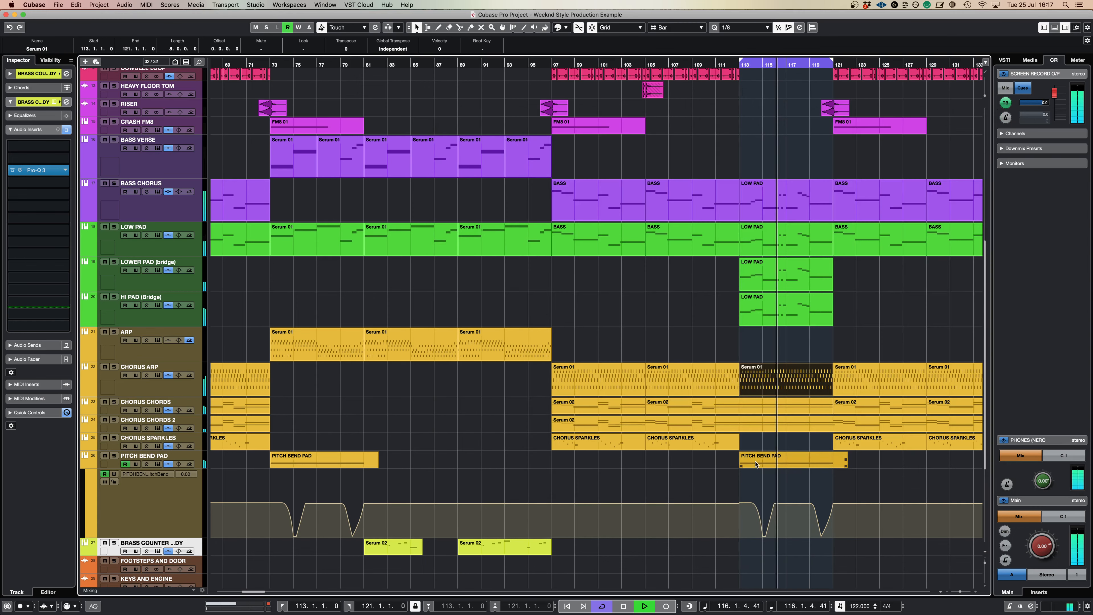
left_click(792, 460)
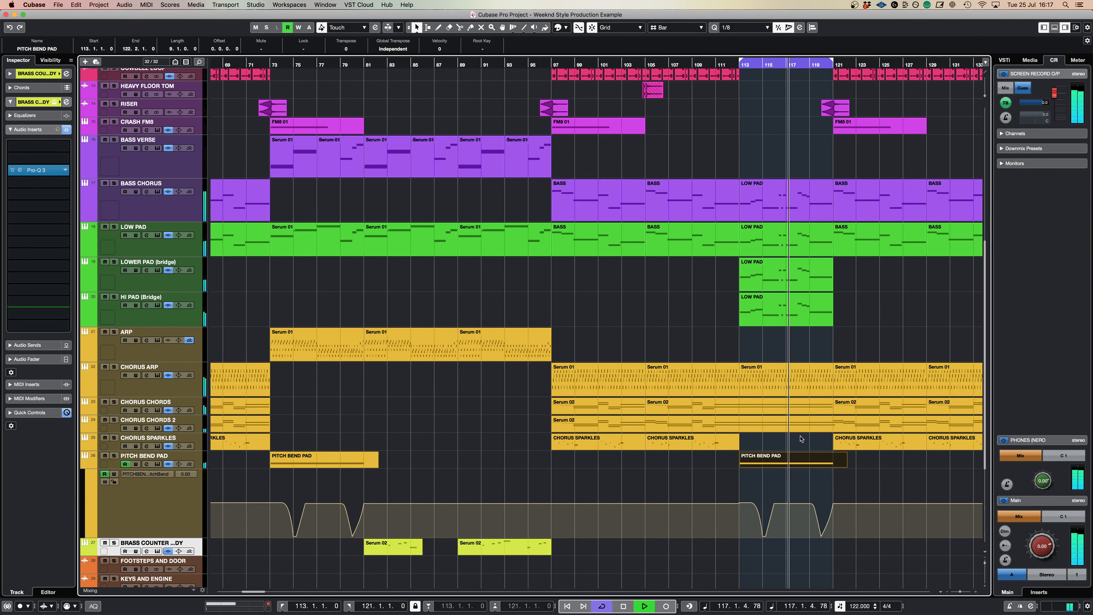
scroll(805, 387, "up", 3)
scroll(810, 355, "up", 9)
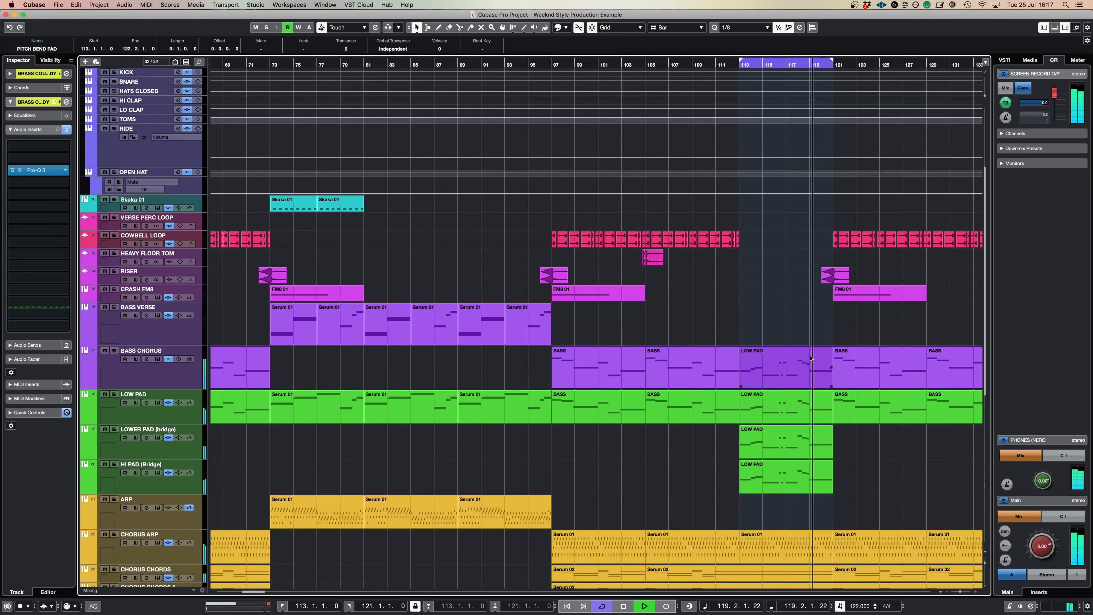
- Audition LOW PAD, LOWER PAD (bridge), HI PAD (Bridge) and BASS CHORUS soloed one by one over the bridge, and clear the solo
left_click(795, 407)
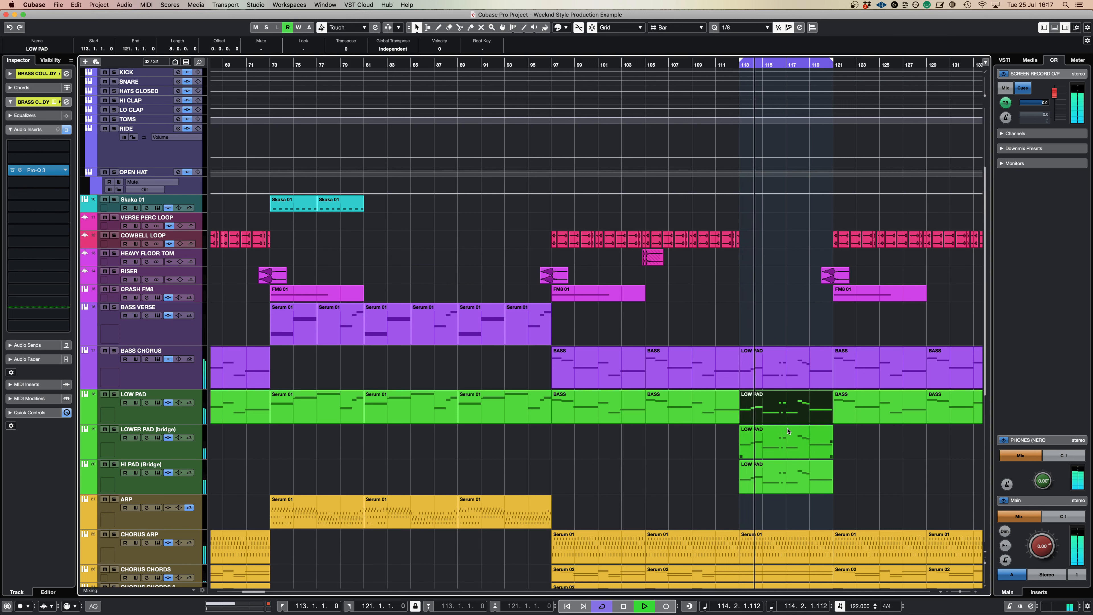
key("space")
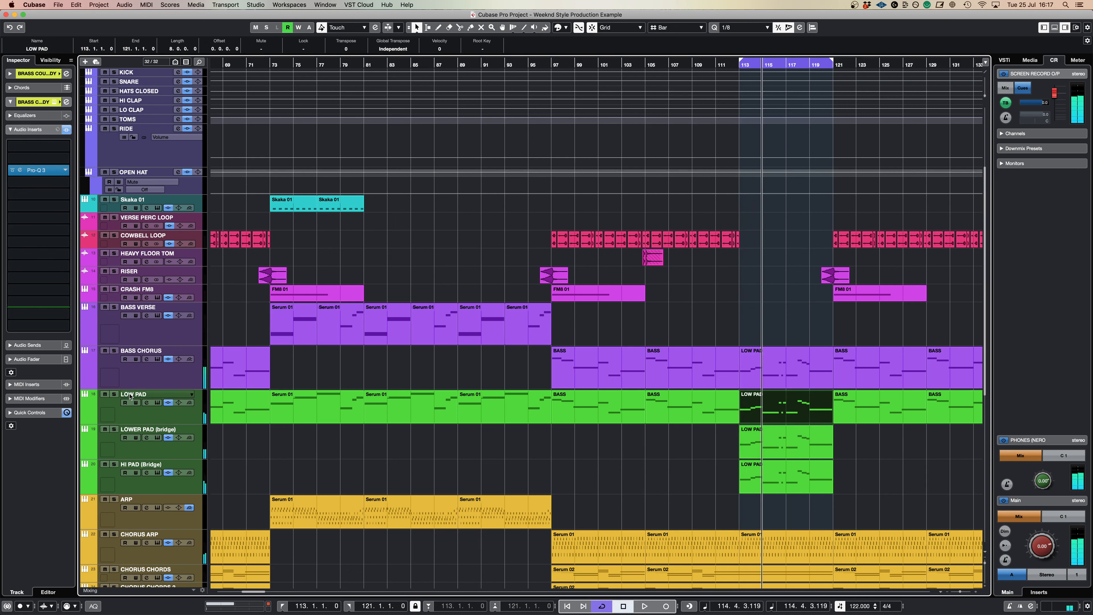
left_click(115, 395)
key("space")
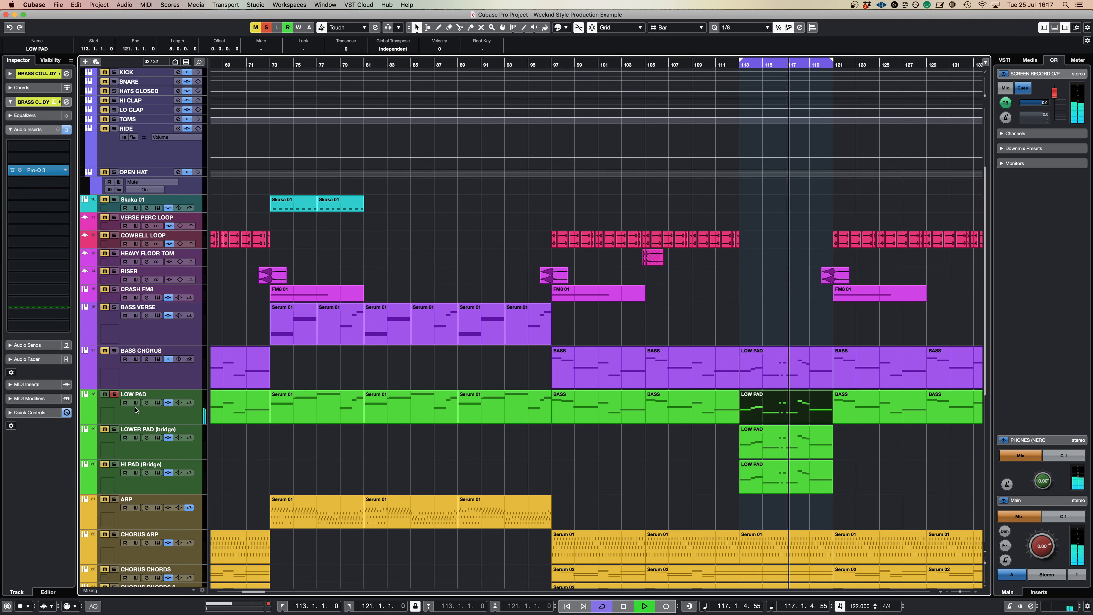
left_click(186, 453)
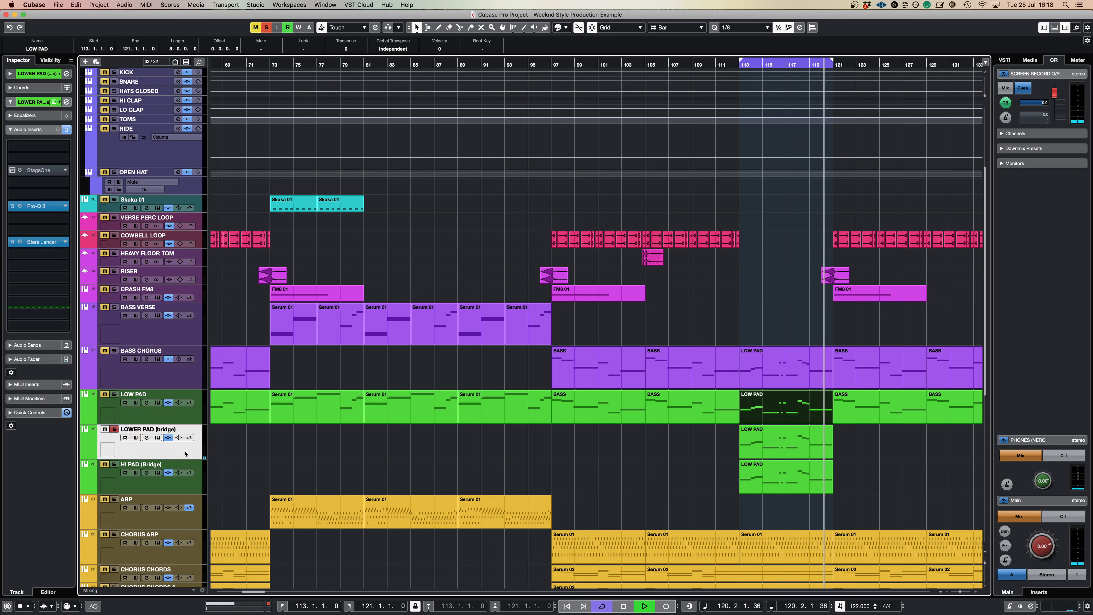
left_click(191, 486)
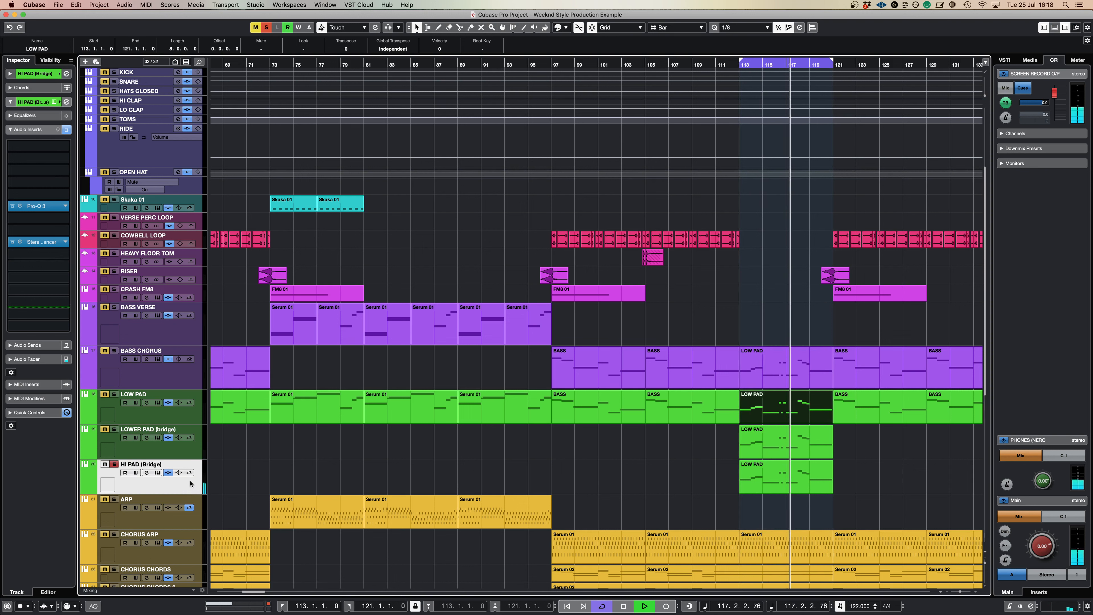
left_click(180, 379)
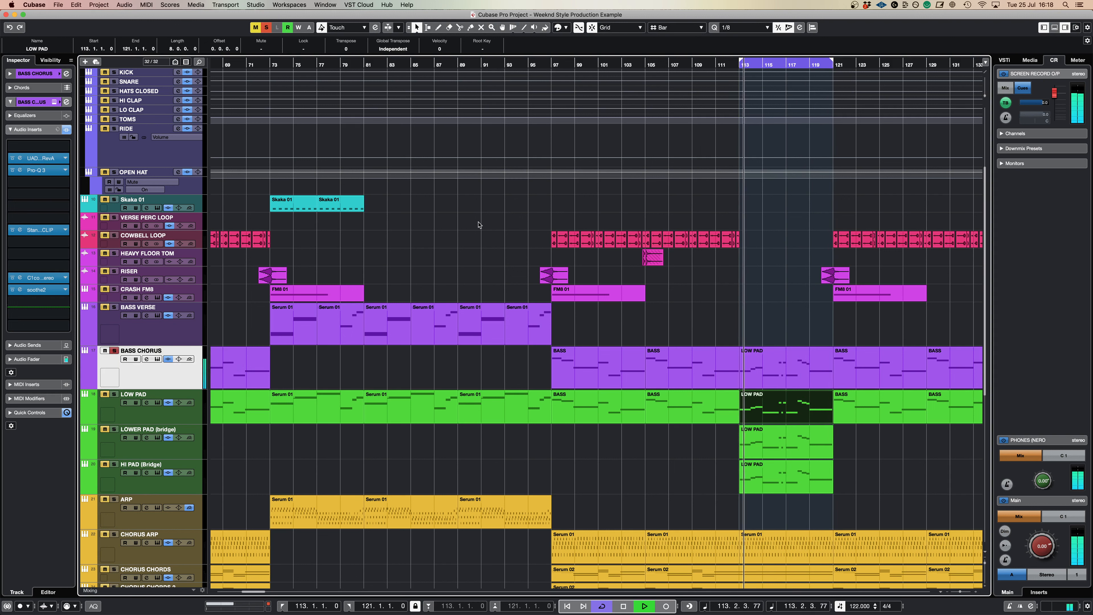
key("space")
left_click(112, 350)
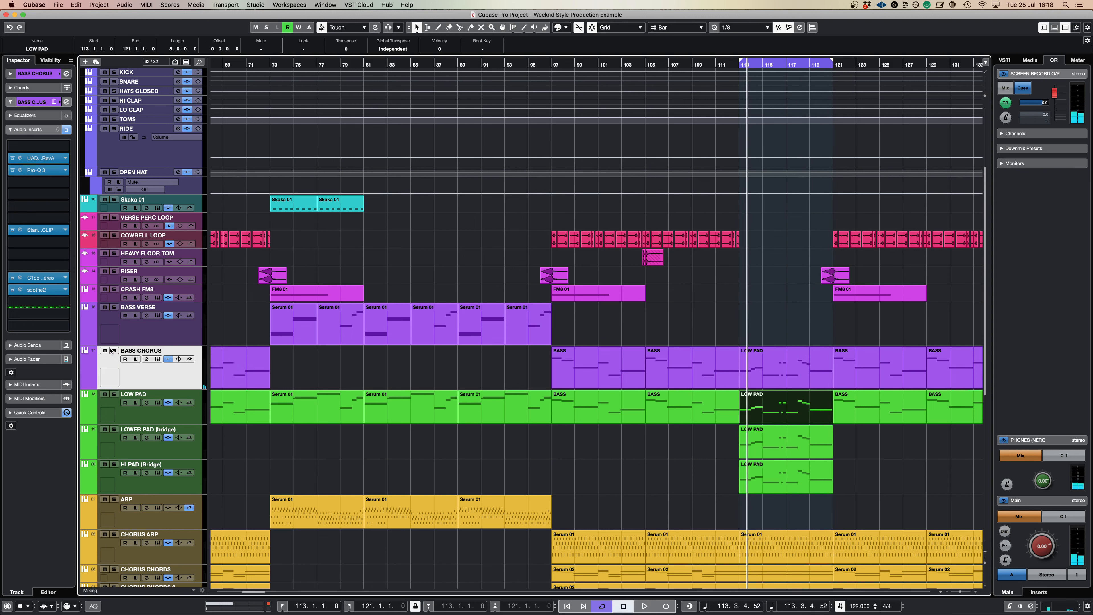
- Play the full mix from bar 111 into the bridge, and turn off cycle so playback continues into the final choruses
left_click(726, 63)
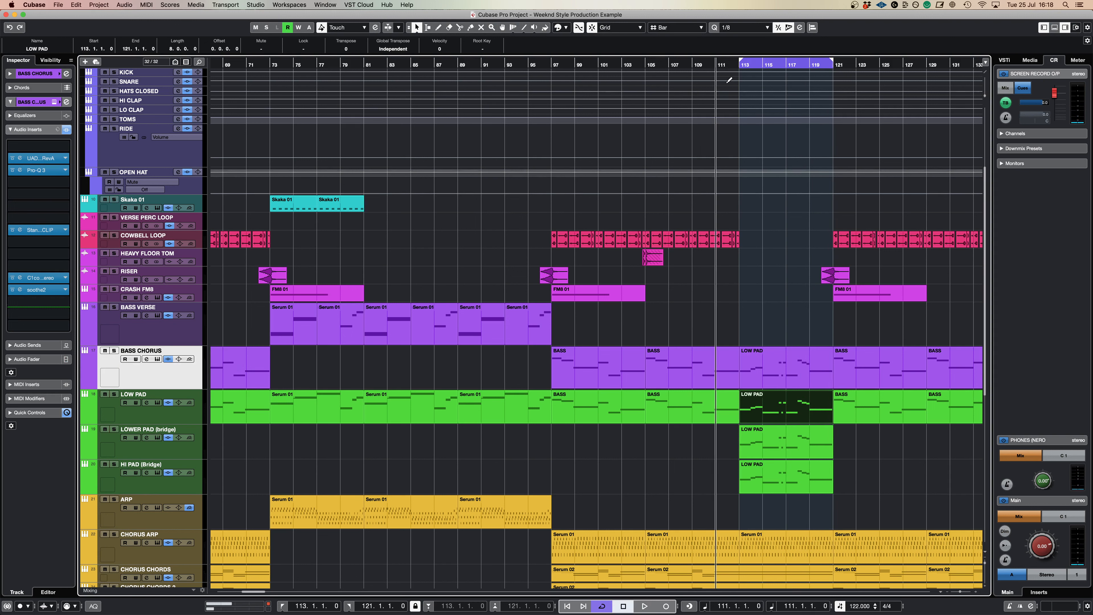
key("space")
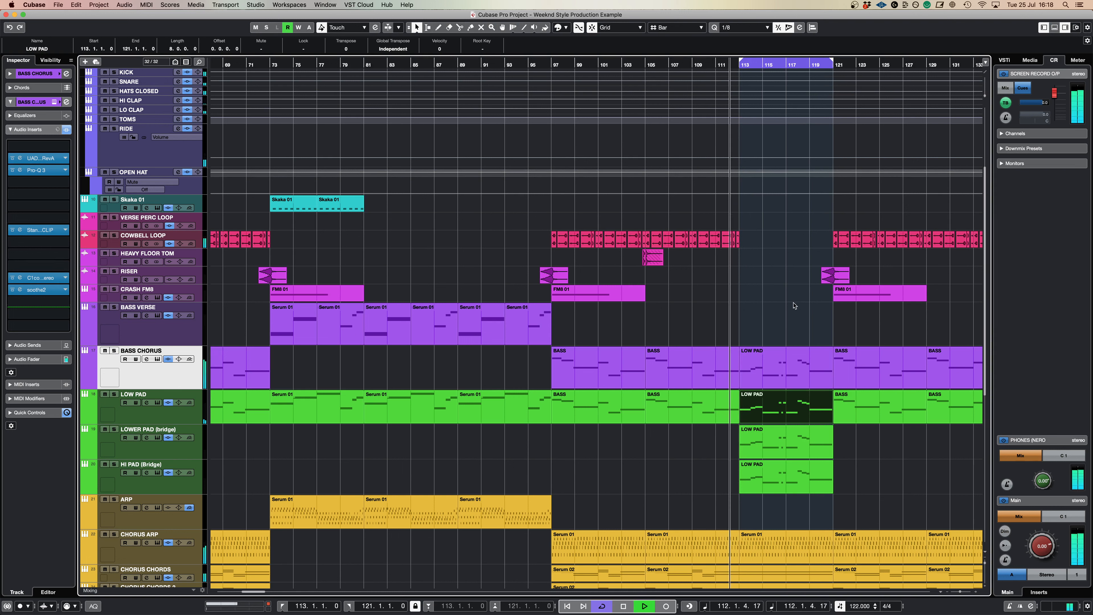
left_click(603, 606)
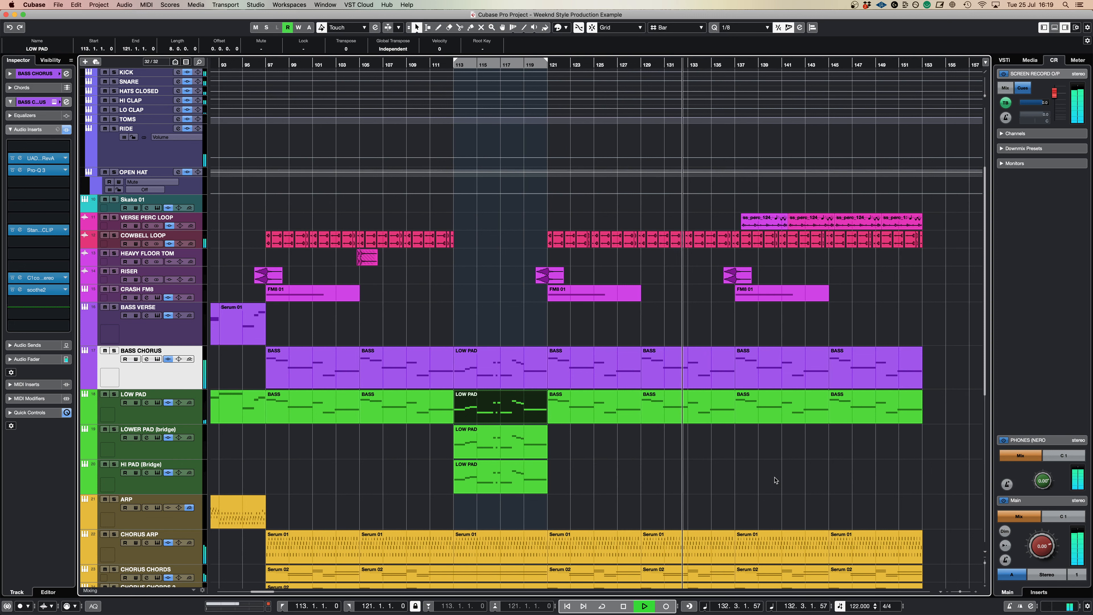
- Examine the PITCH BEND PAD parts at bars 137 and 145 and the final chorus percussion loops, and place the playhead at bar 151
scroll(854, 456, "down", 3)
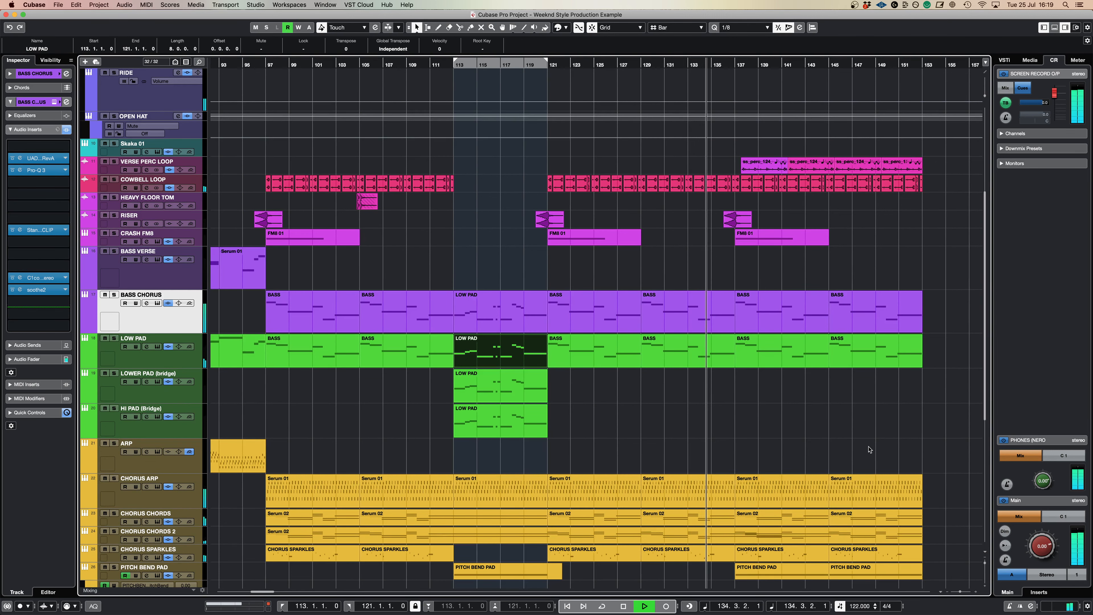
scroll(870, 449, "down", 7)
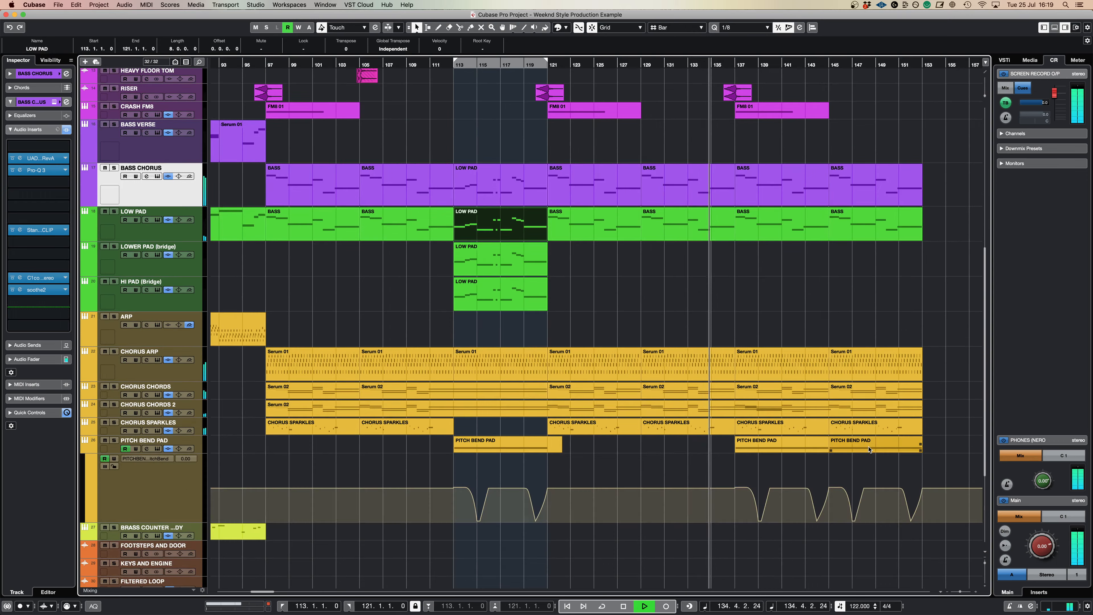
left_click(787, 448)
left_click(865, 447)
left_click(937, 416)
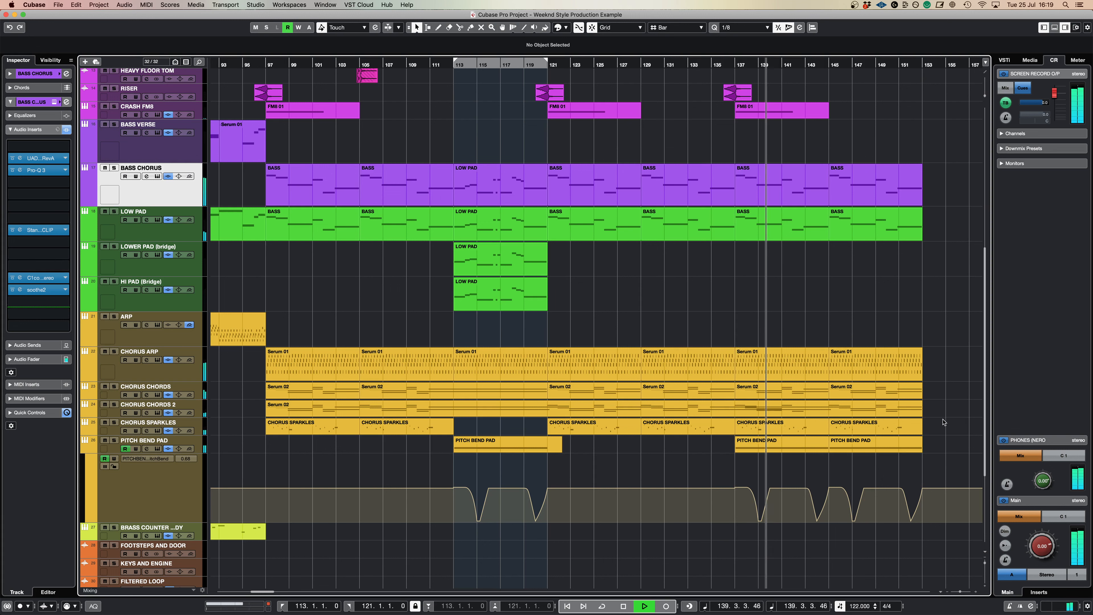
scroll(943, 422, "up", 4)
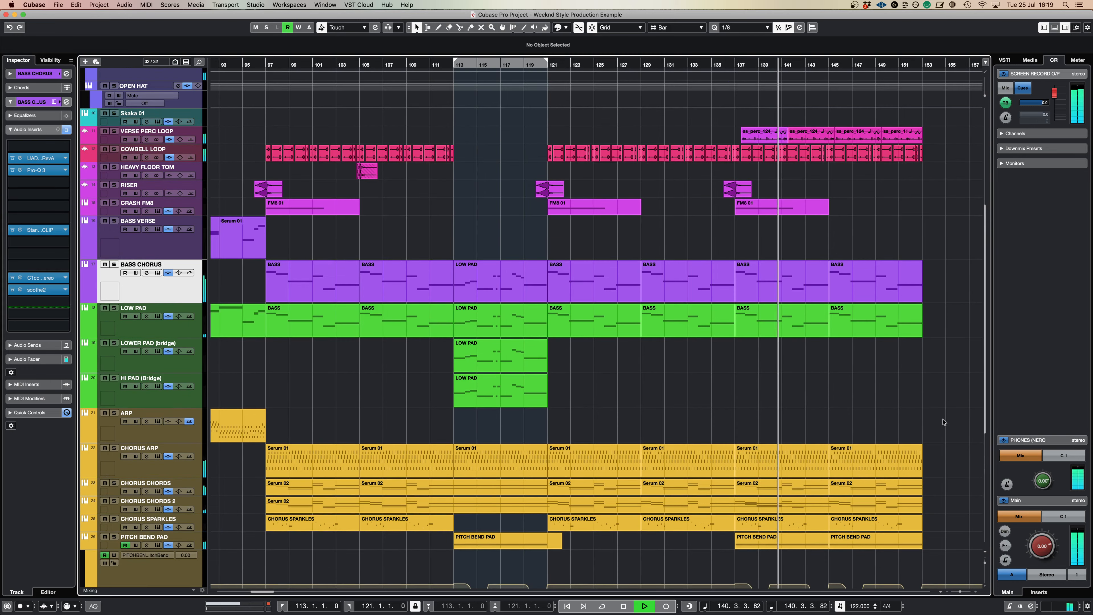
scroll(944, 422, "up", 1)
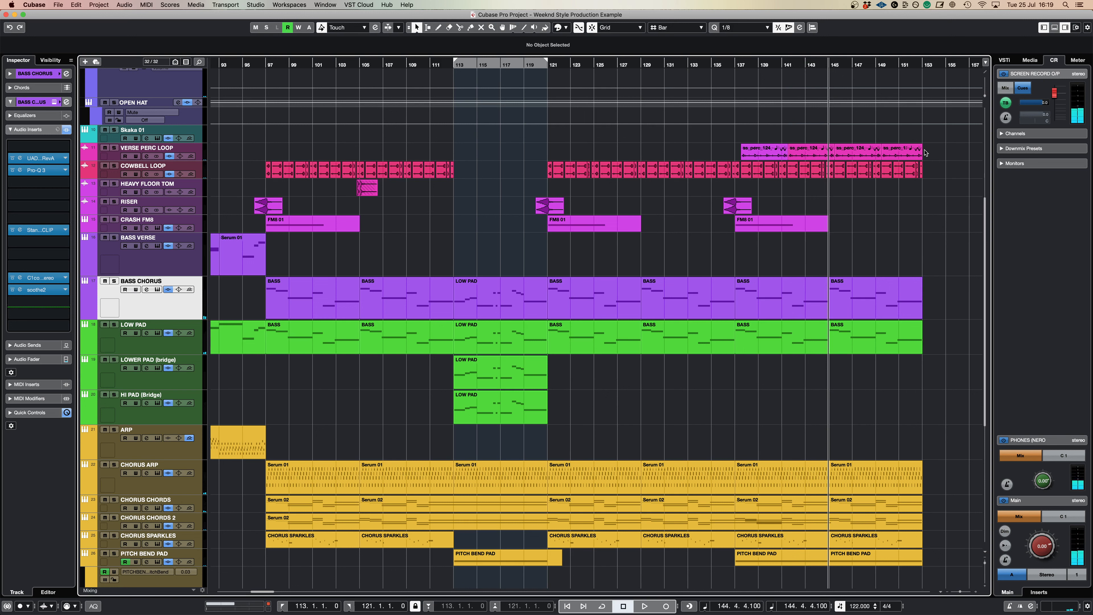
left_click(899, 65)
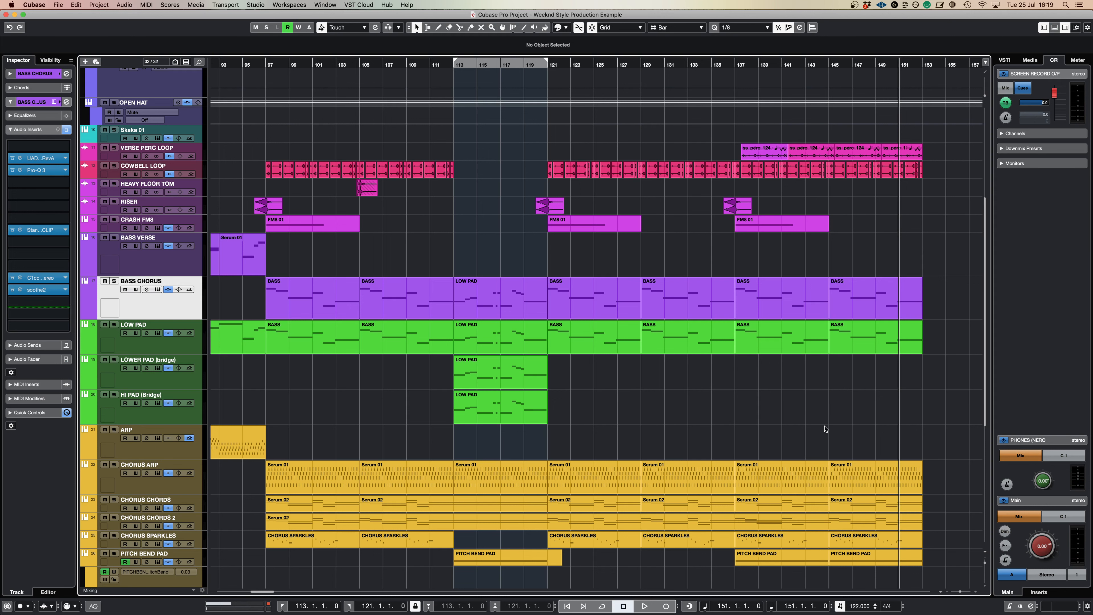
- Solo the FILTERED LOOP clip in the intro and play it from bar 26, stopping after a few bars
scroll(821, 432, "left", 10)
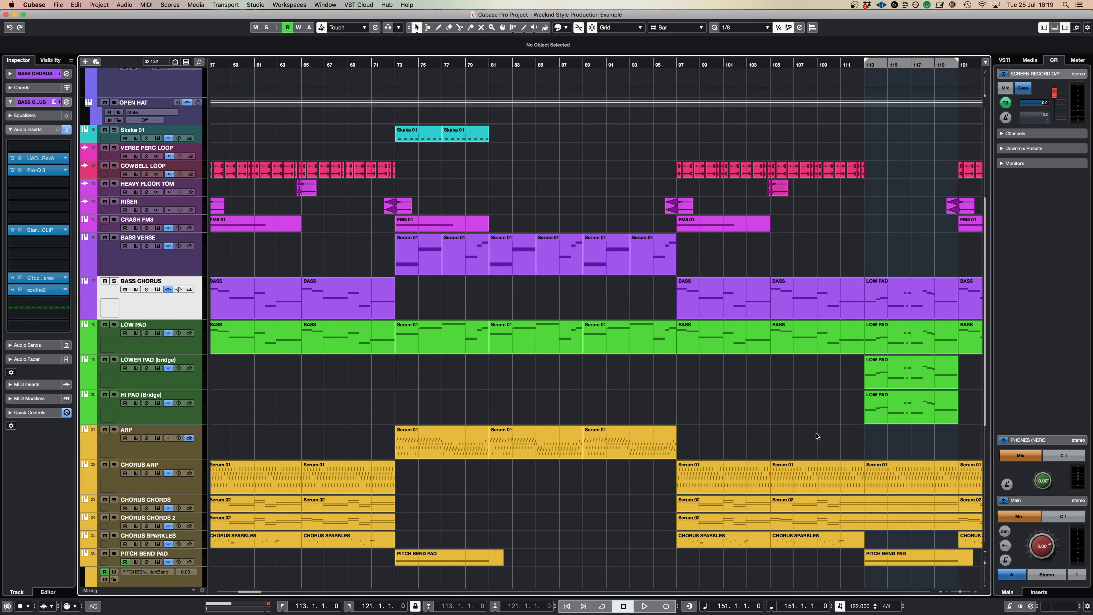
scroll(817, 436, "left", 15)
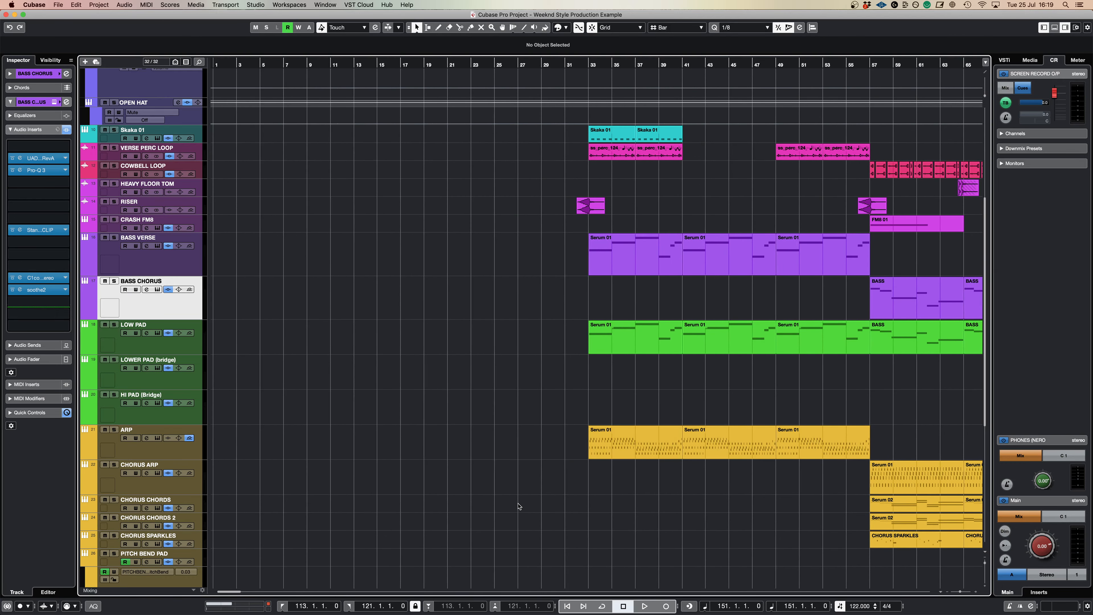
scroll(519, 506, "down", 6)
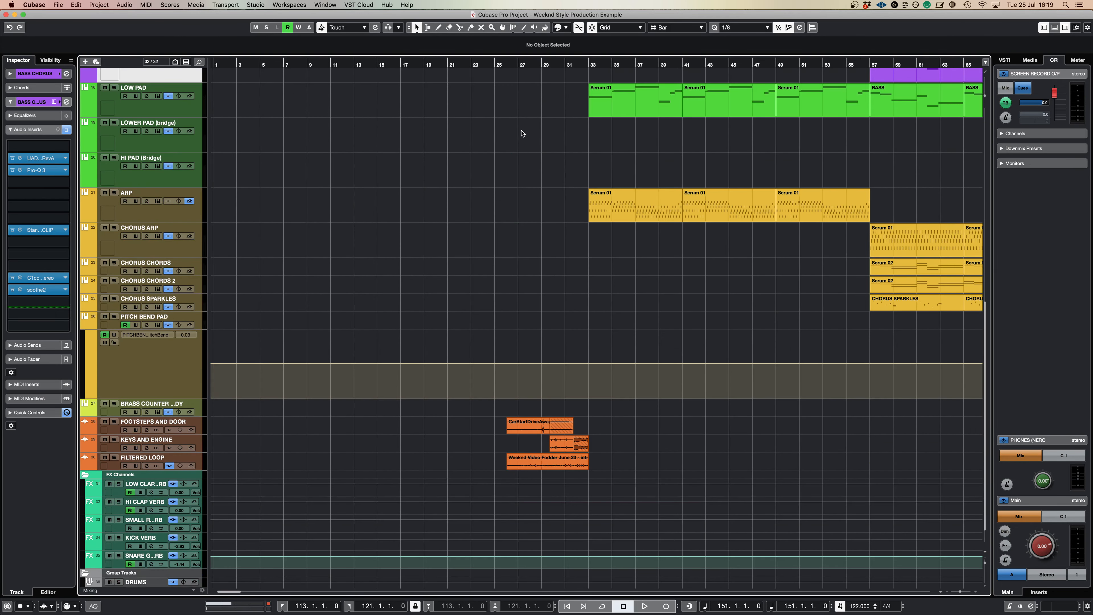
left_click(509, 65)
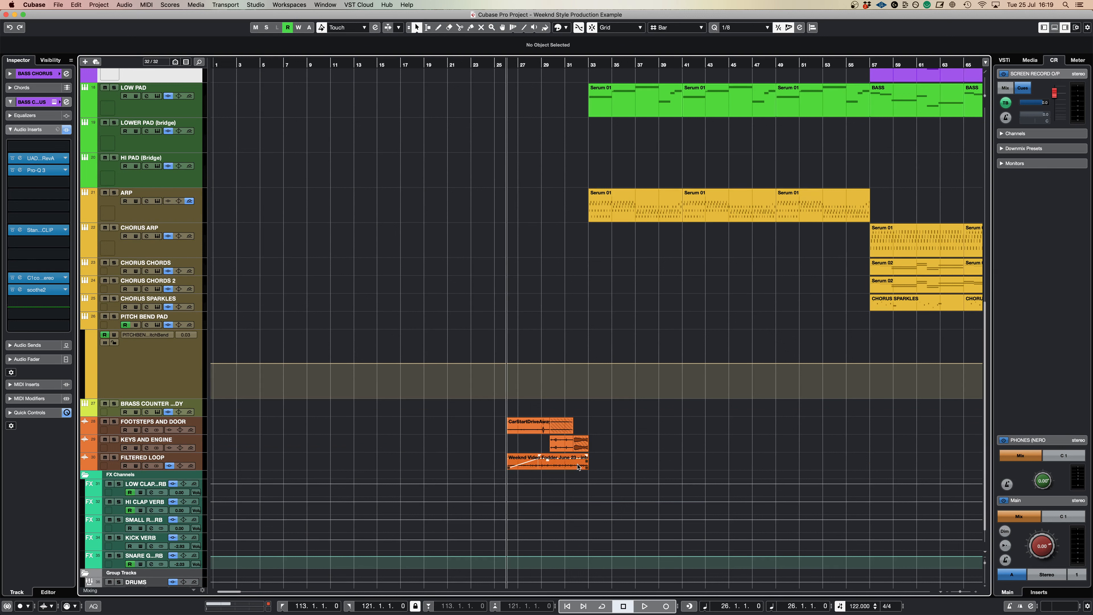
left_click(578, 467)
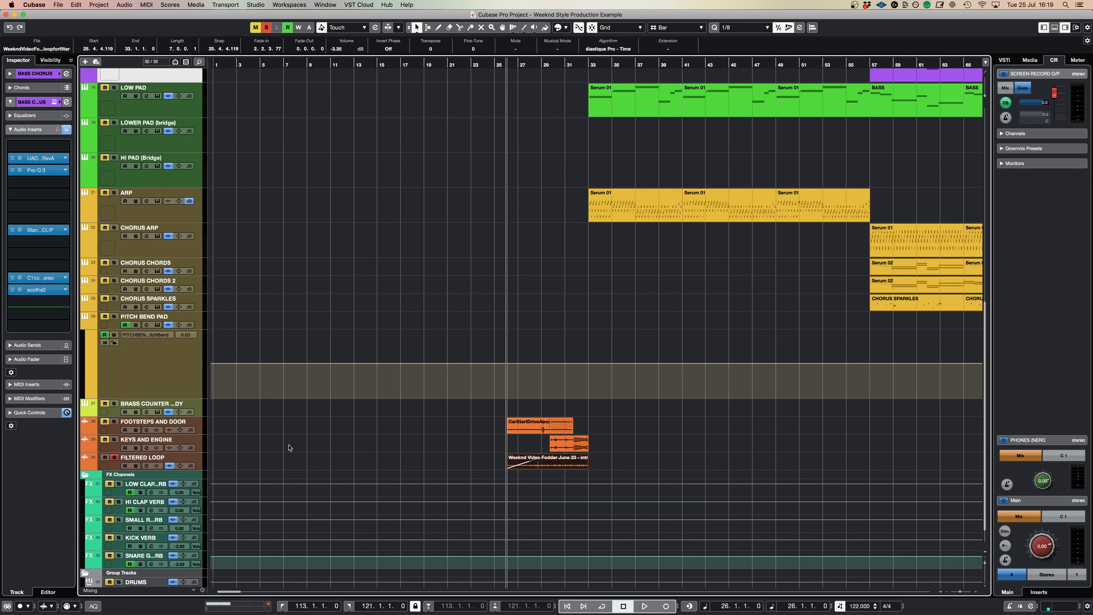
key("space")
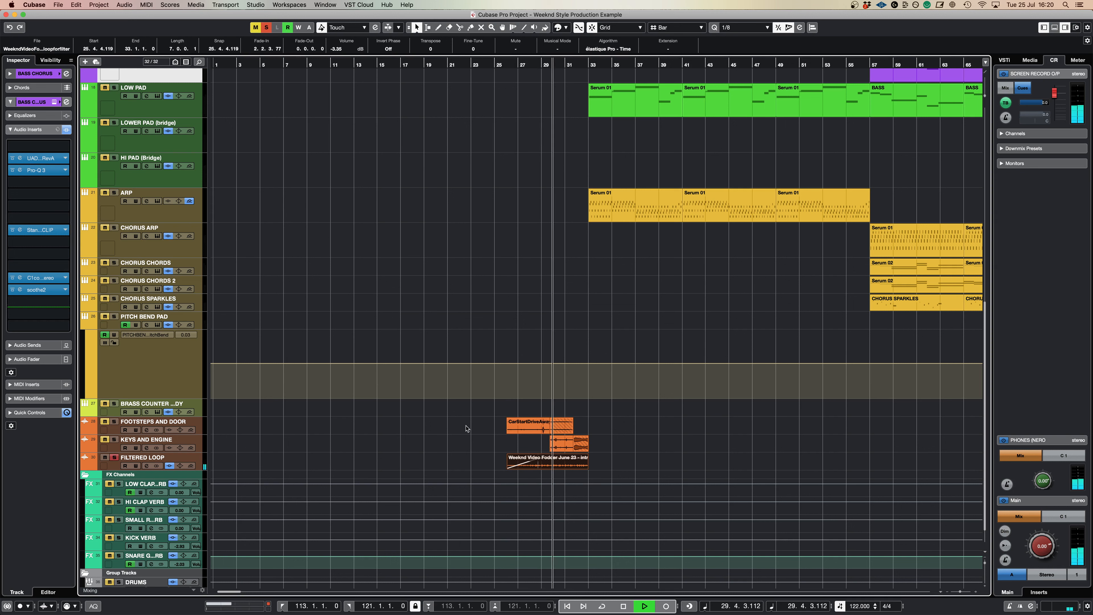
key("space")
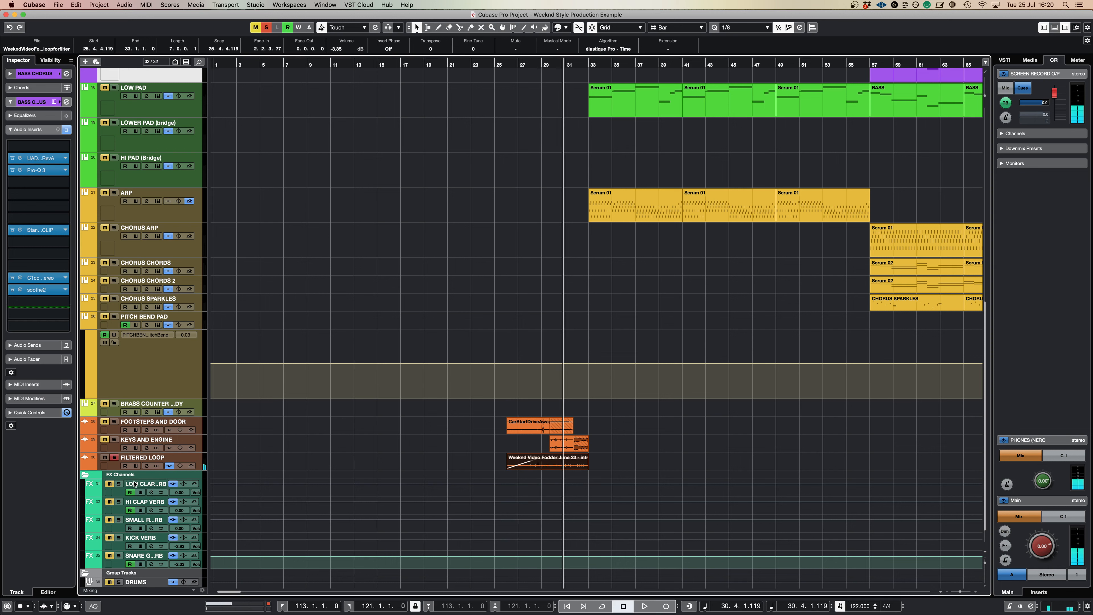
- Examine the Pro-Q 3 curve on the FILTERED LOOP track, close the plug-in, and play a little more of the soloed loop
left_click(107, 469)
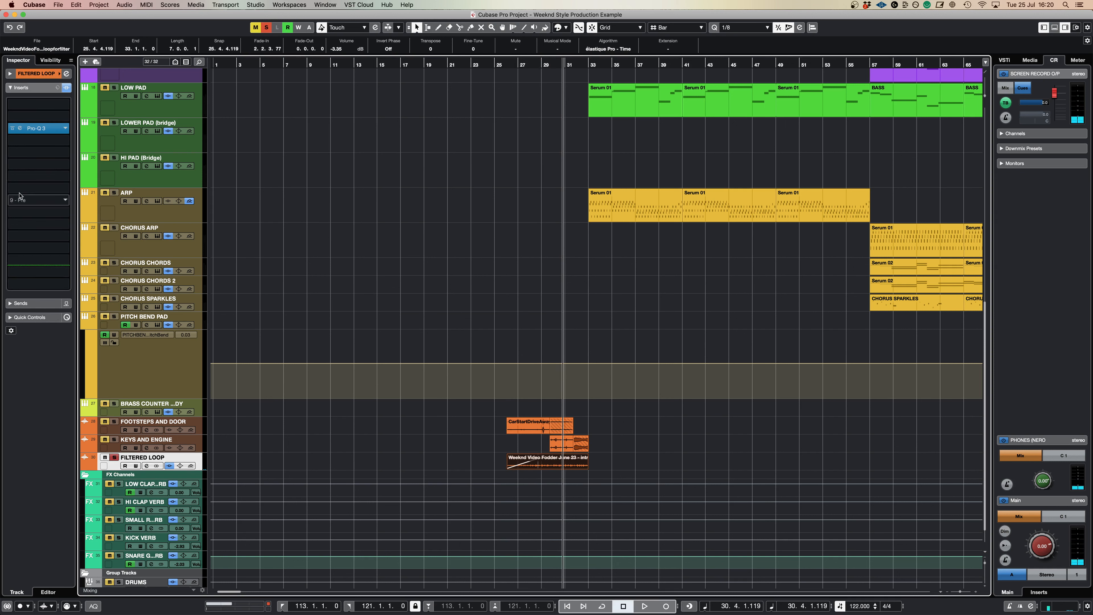
left_click(43, 129)
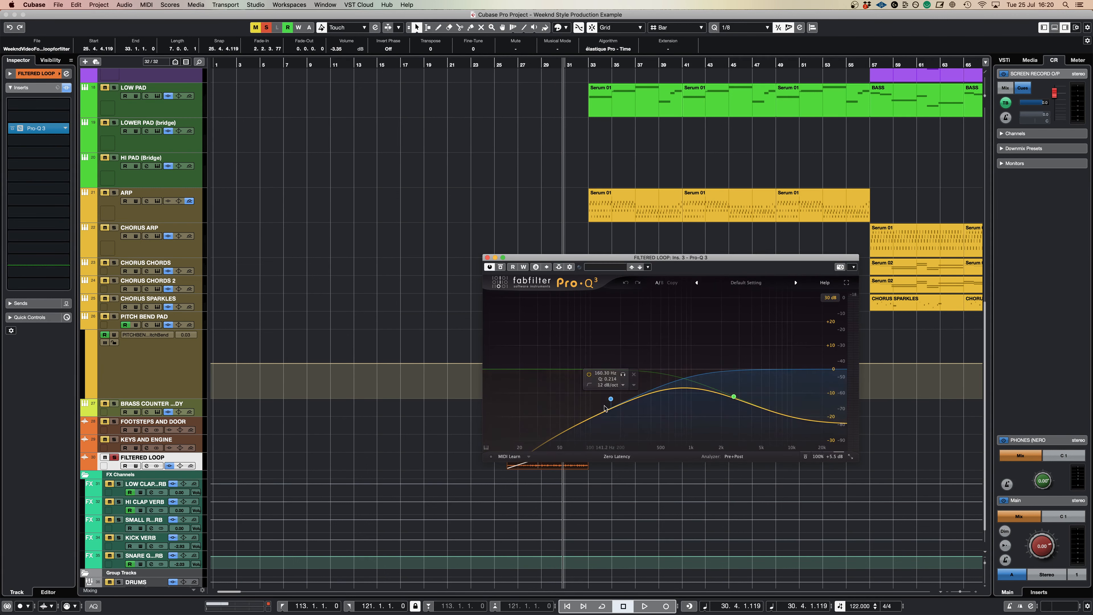
left_click(487, 257)
key("space")
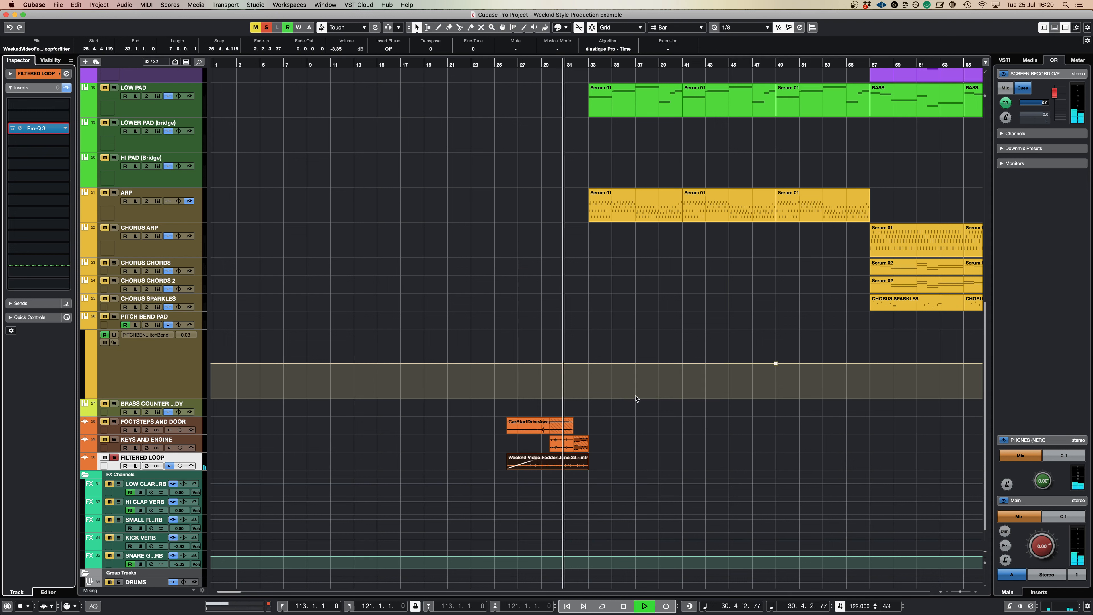
key("space")
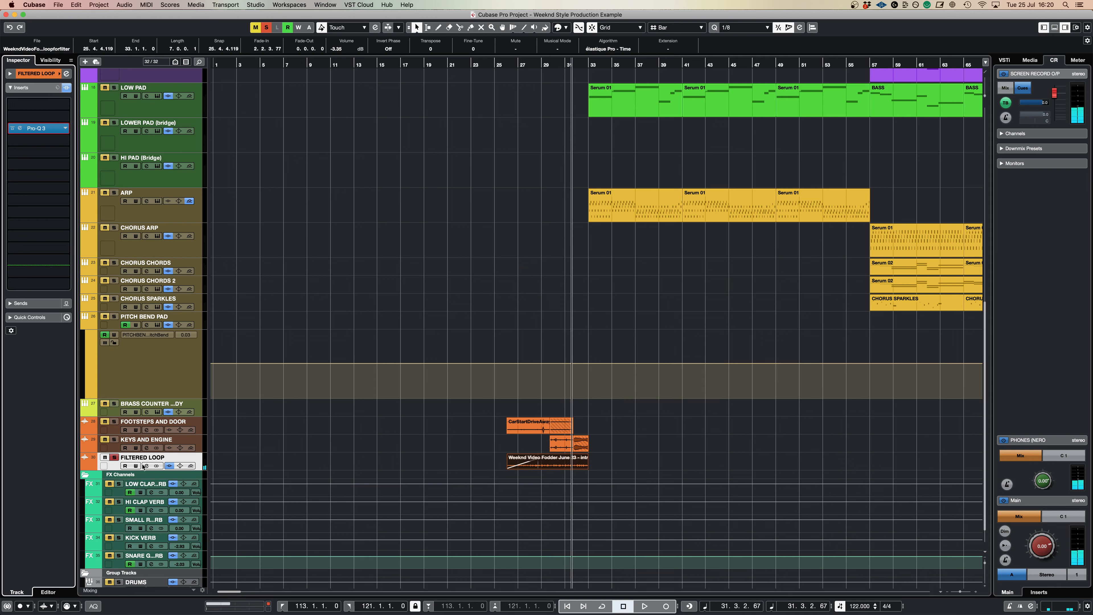
- Unsolo the FILTERED LOOP track, play the full mix from bar 26 through the intro into the verse, stop, and deselect the loop clip
left_click(115, 457)
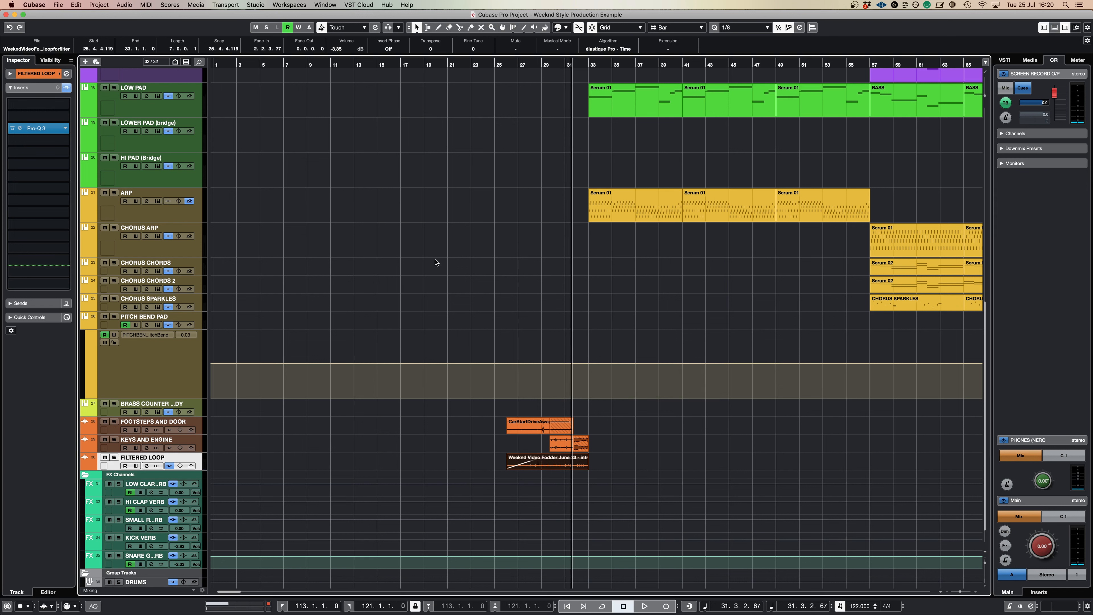
left_click(514, 66)
left_click(509, 65)
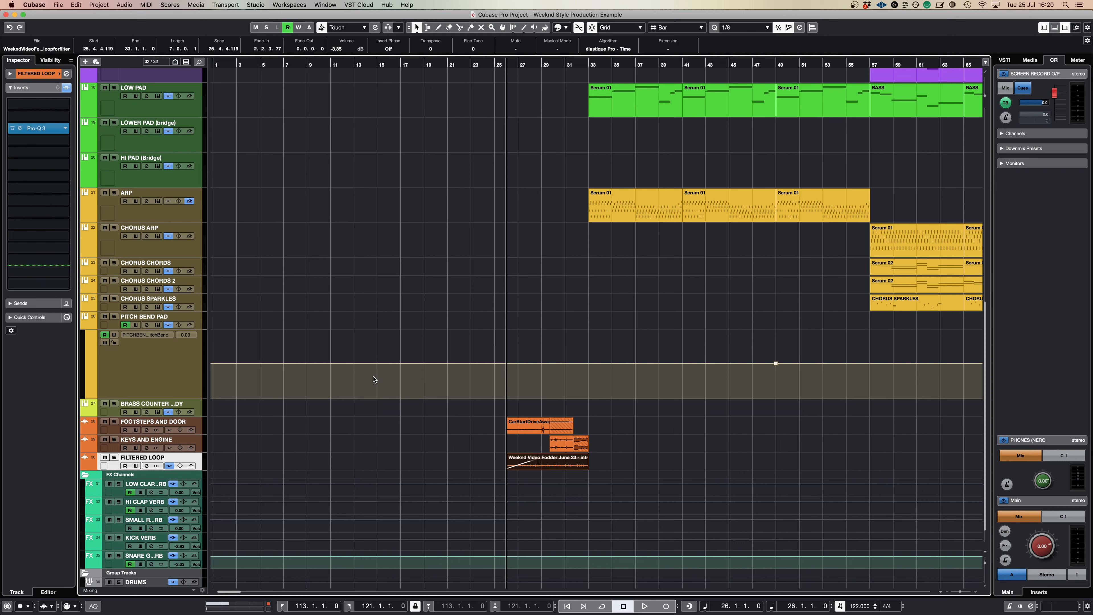
key("space")
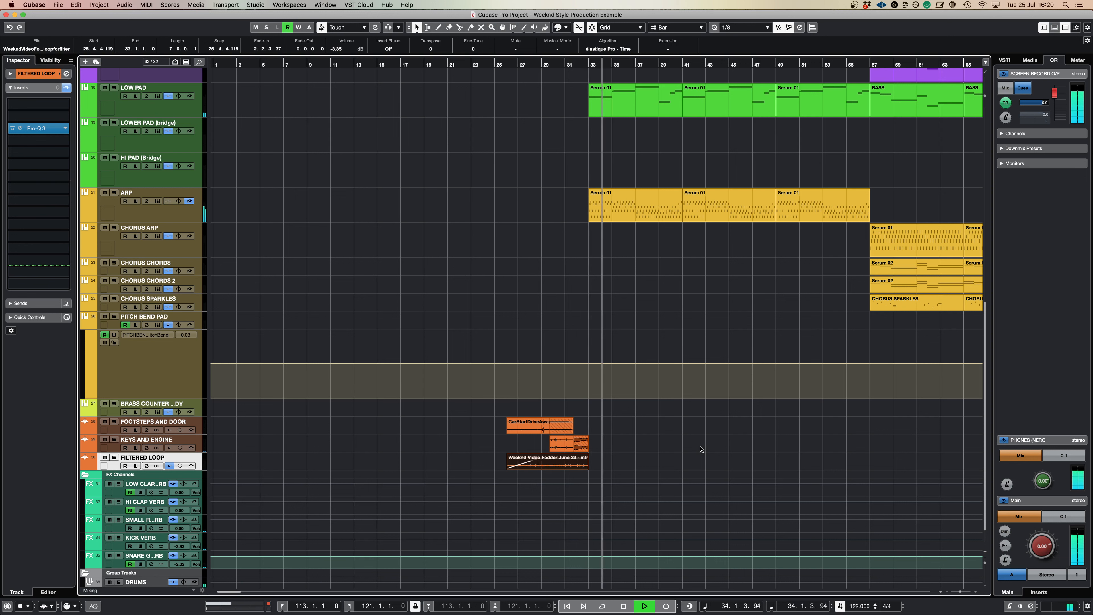
key("space")
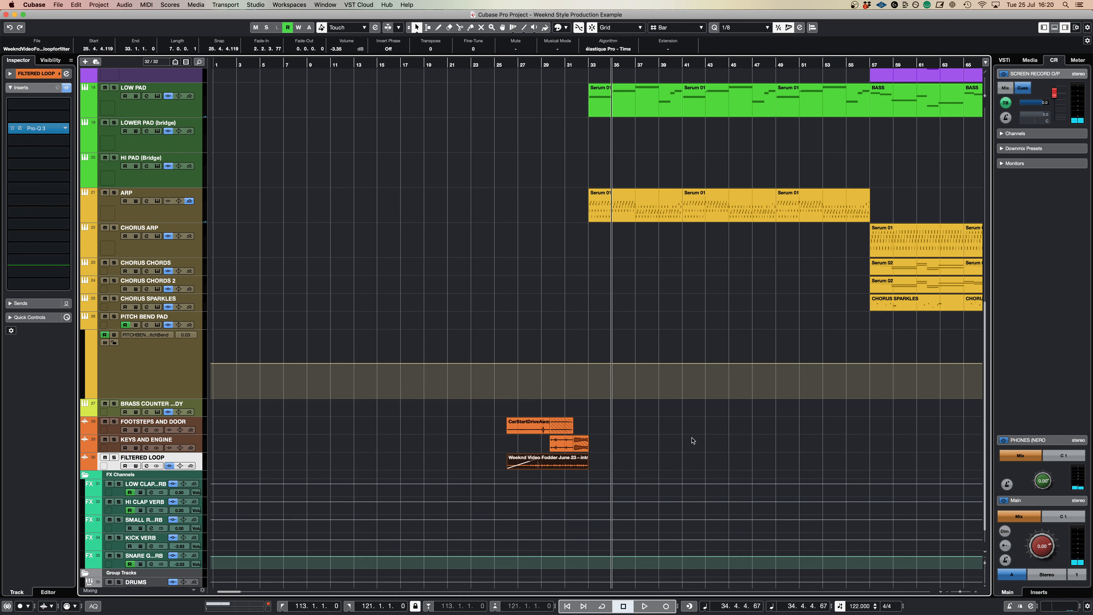
left_click(674, 464)
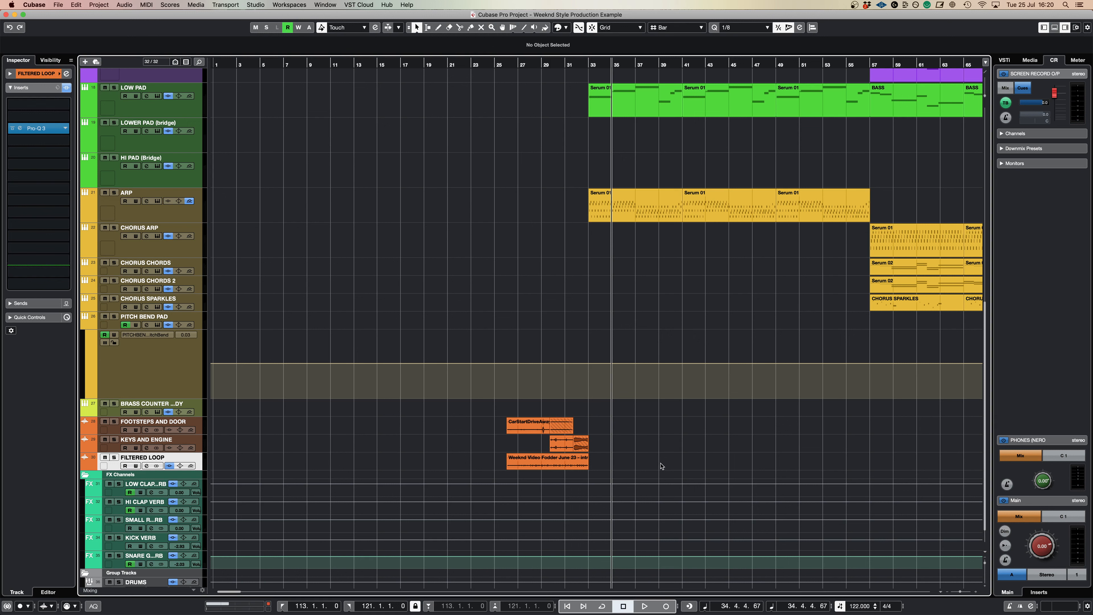
left_click_drag(662, 466, 481, 425)
scroll(645, 459, "up", 5)
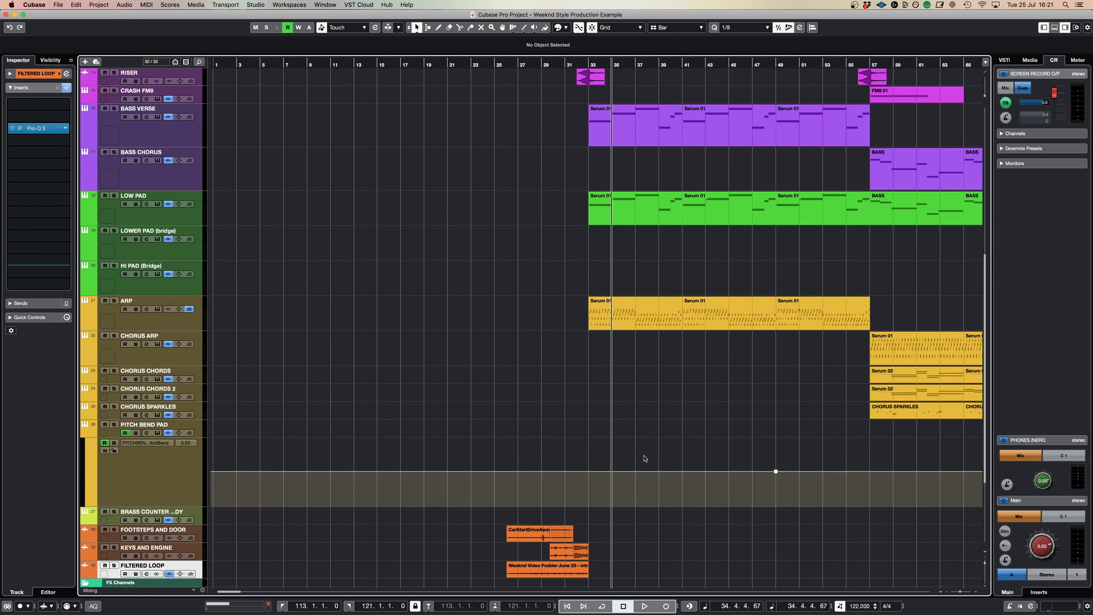
scroll(645, 459, "up", 3)
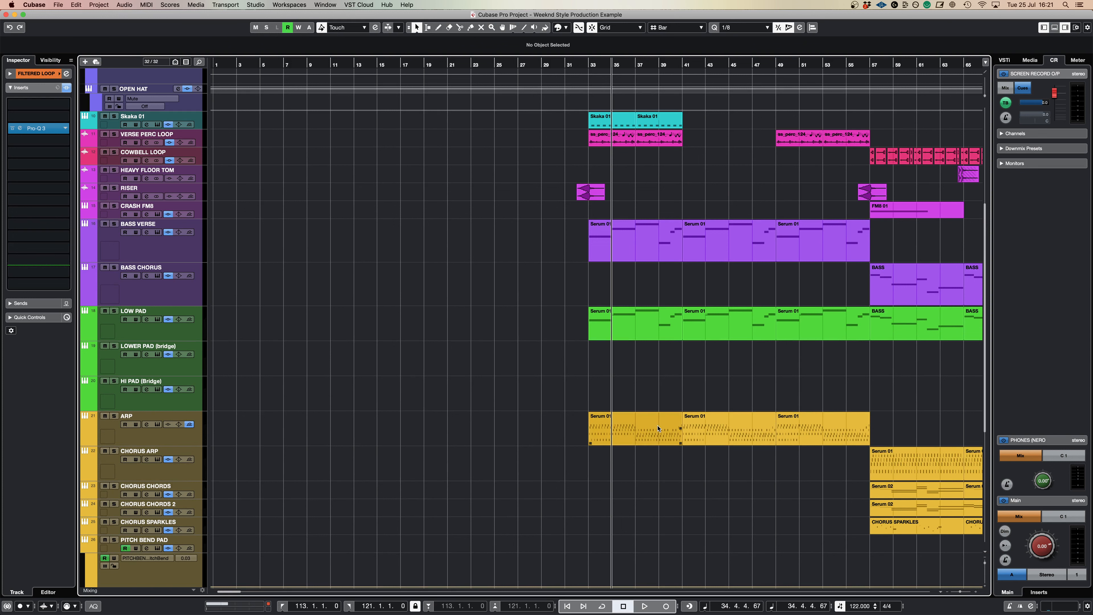
scroll(658, 397, "right", 5)
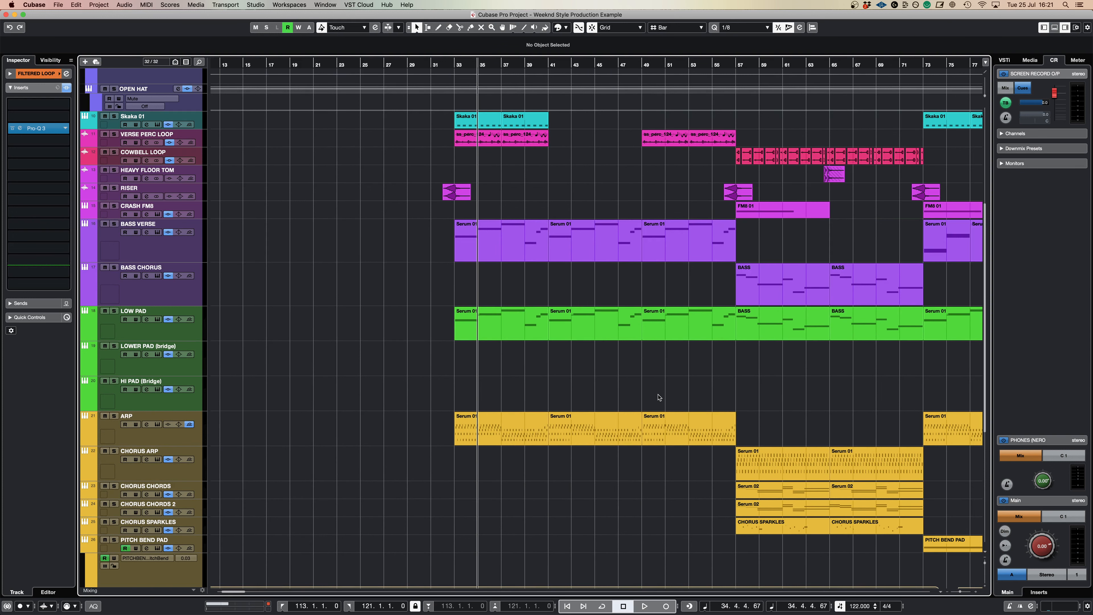